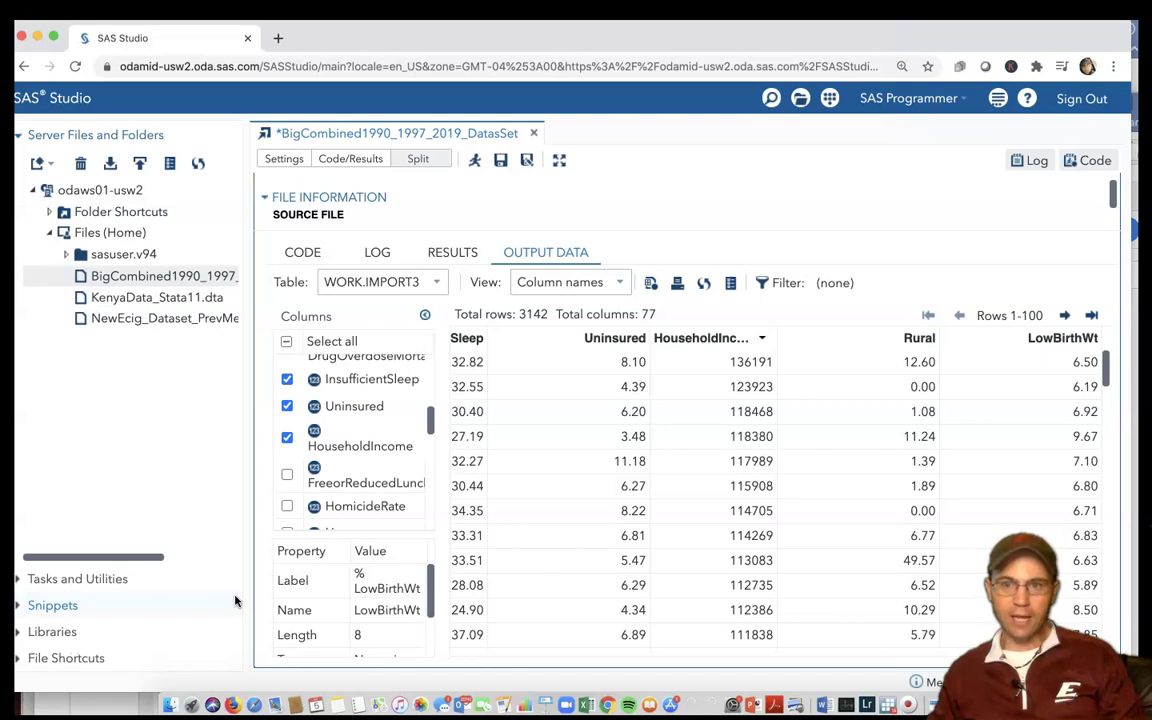
Scroll across the imported BigCombined dataset table to inspect its columns
left_click(640, 605)
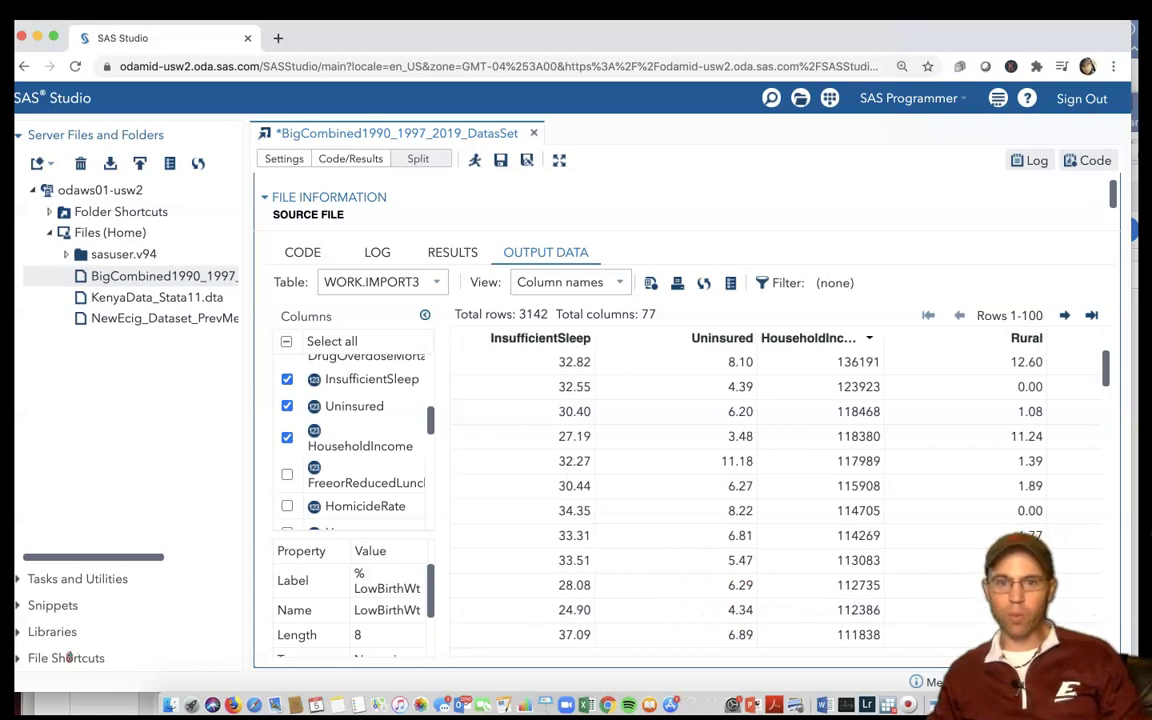
scroll(946, 655, "left", 5)
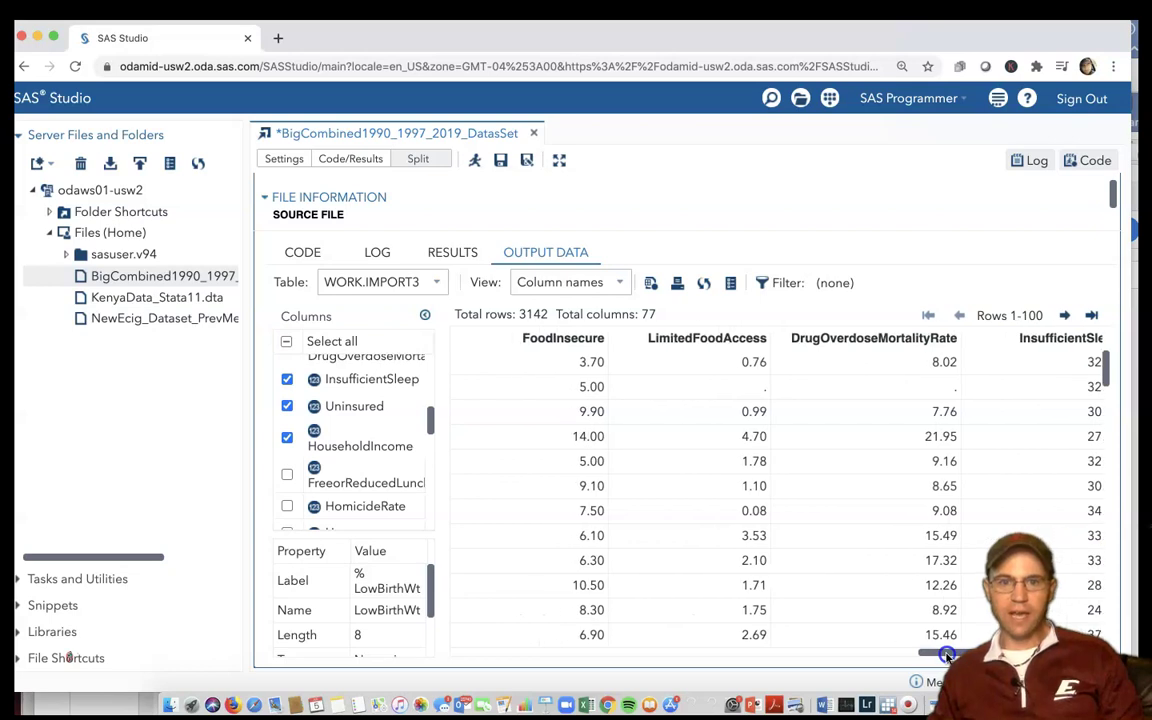
left_click_drag(946, 655, 845, 657)
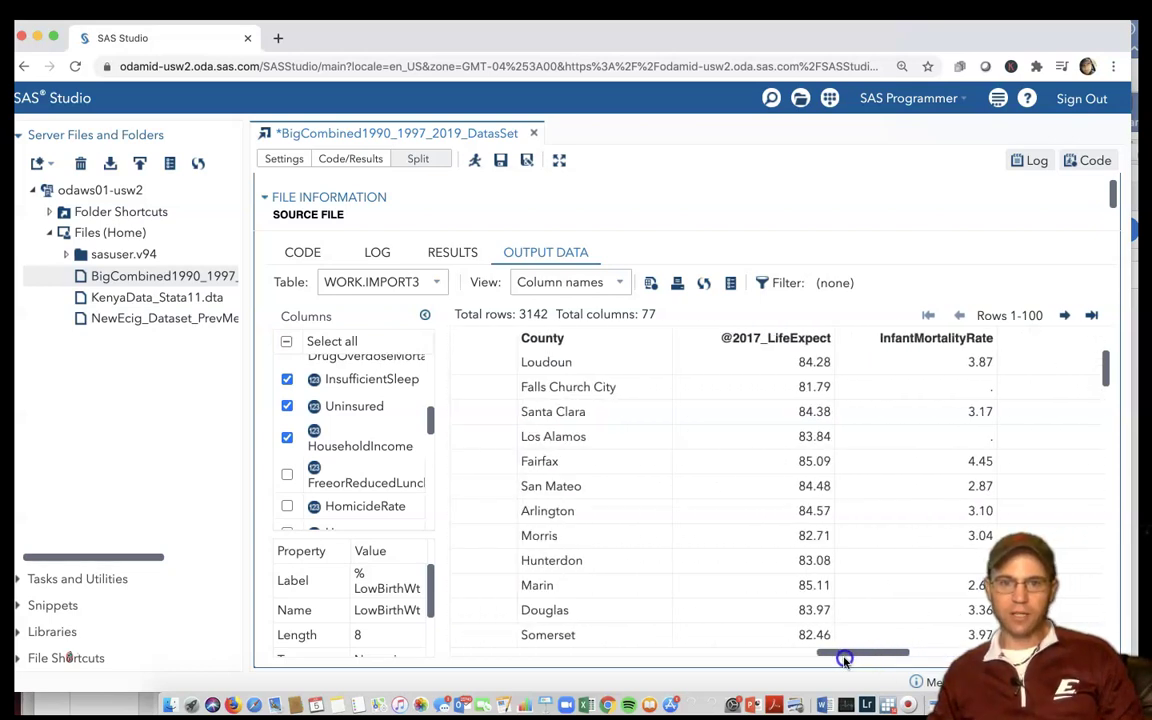
left_click(738, 342)
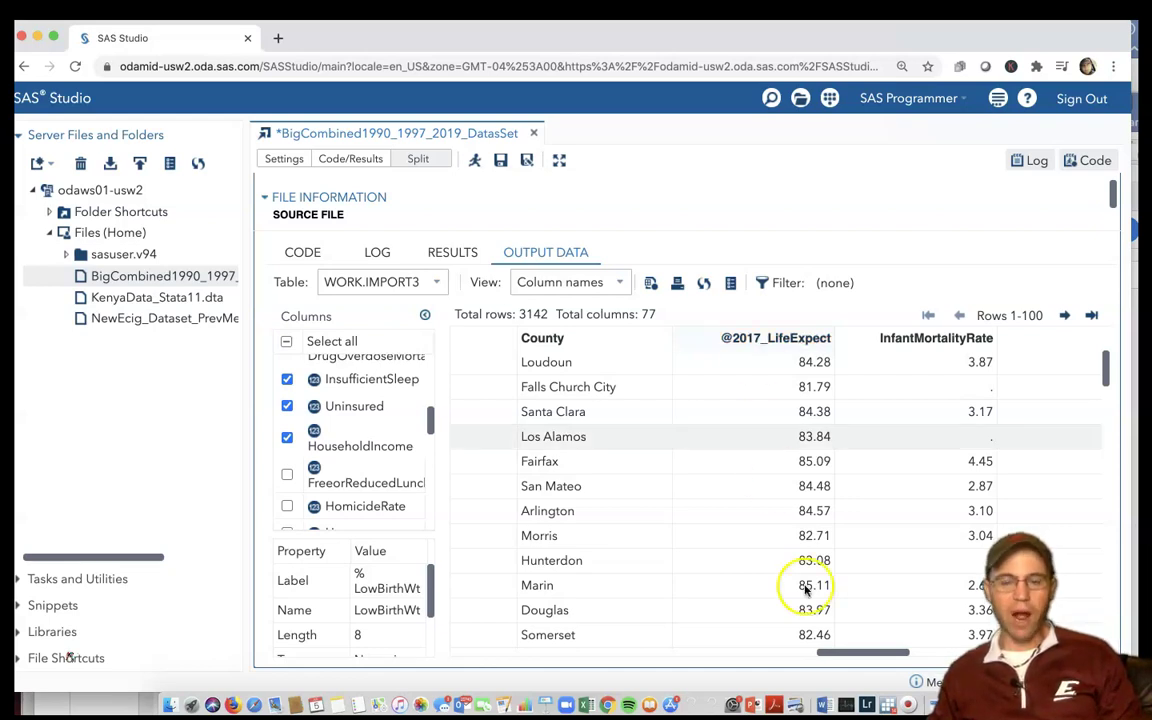
left_click_drag(841, 652, 506, 638)
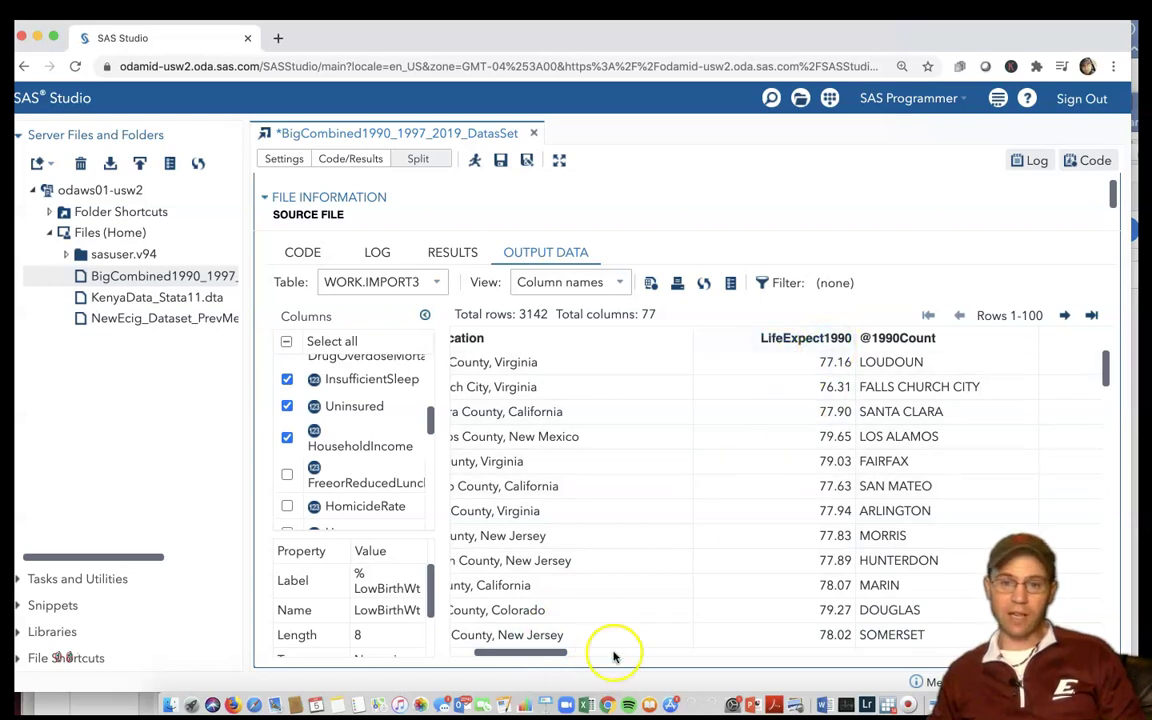
left_click_drag(543, 655, 882, 625)
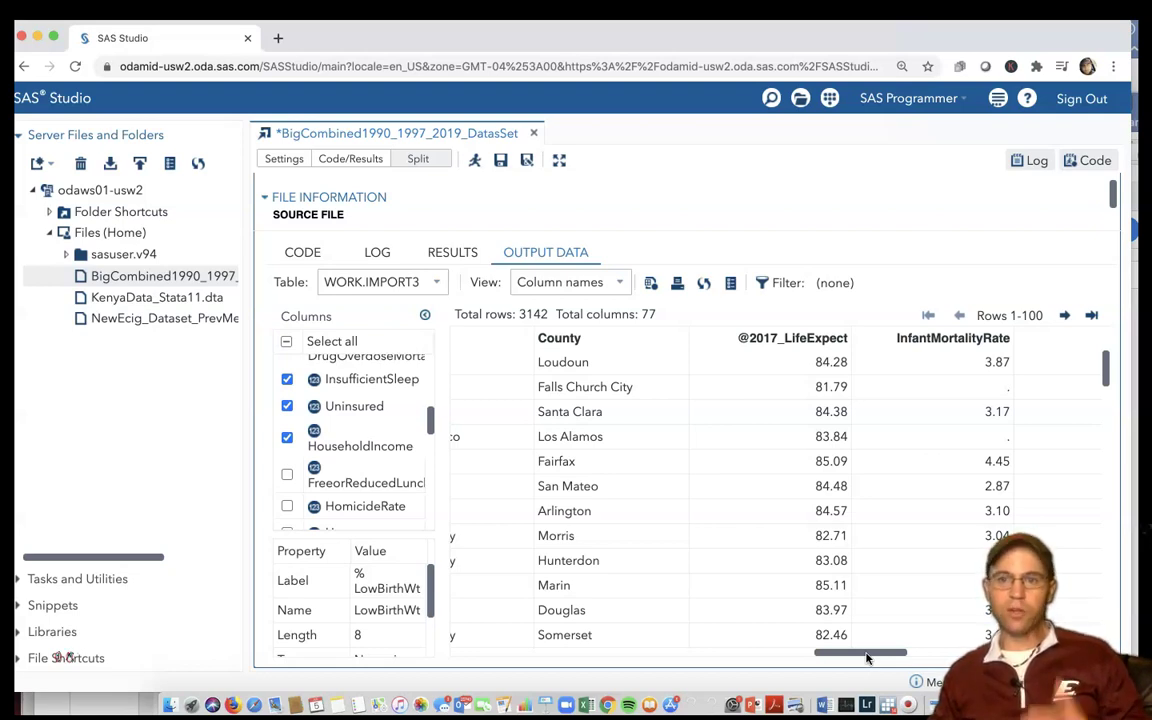
left_click_drag(866, 657, 419, 656)
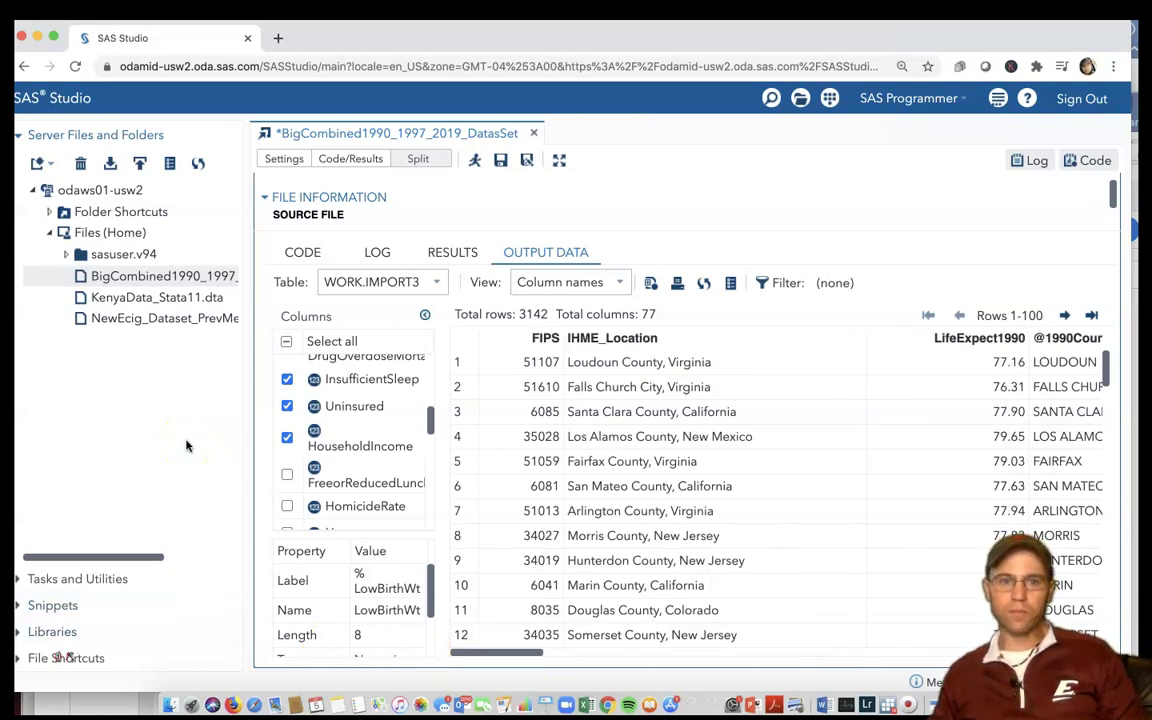
Browse the navigation pane, expanding and collapsing the Data task category
left_click(48, 233)
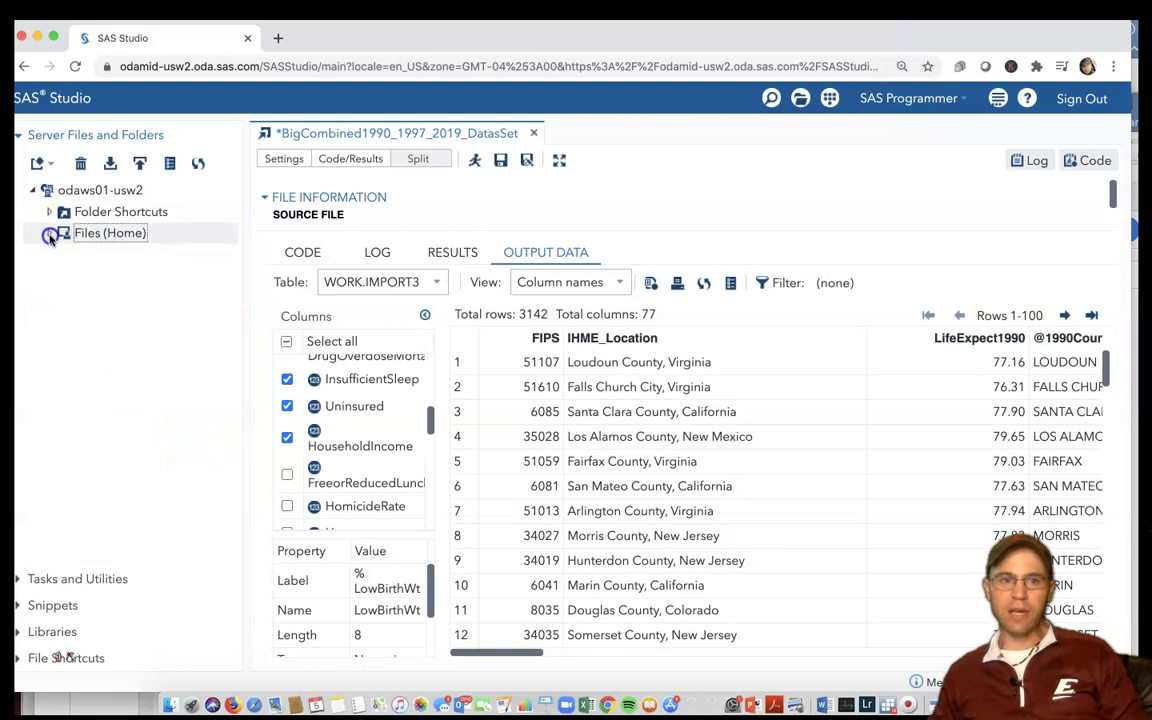
left_click(48, 233)
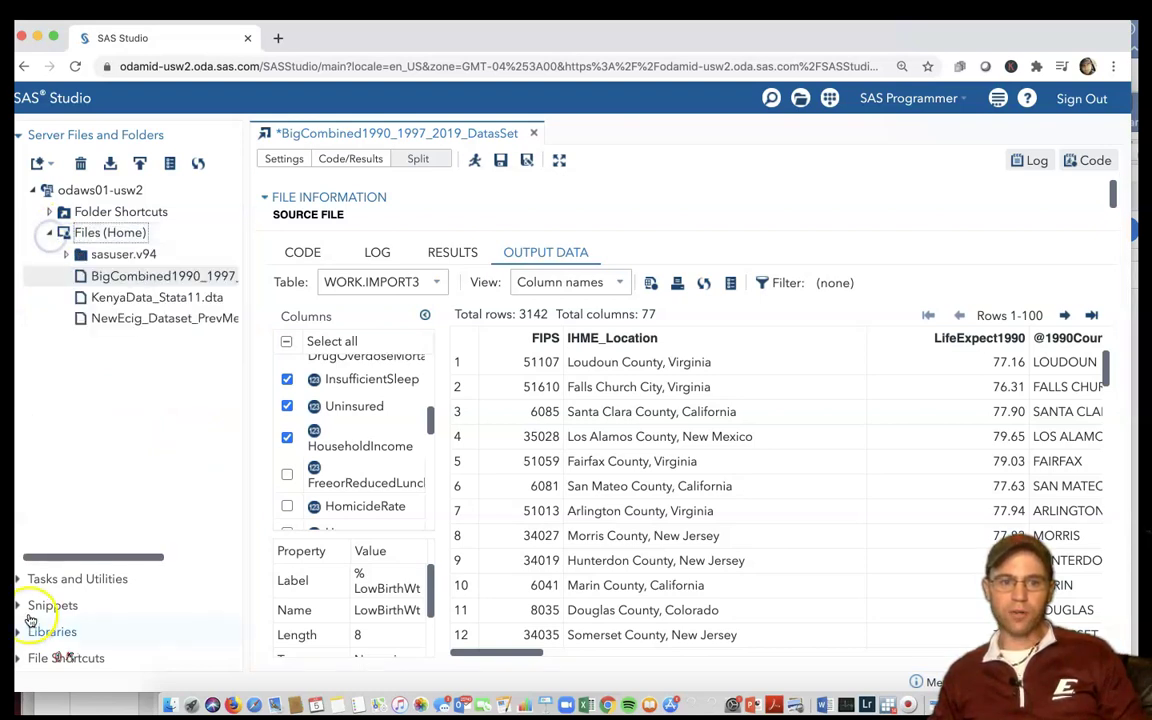
left_click(24, 580)
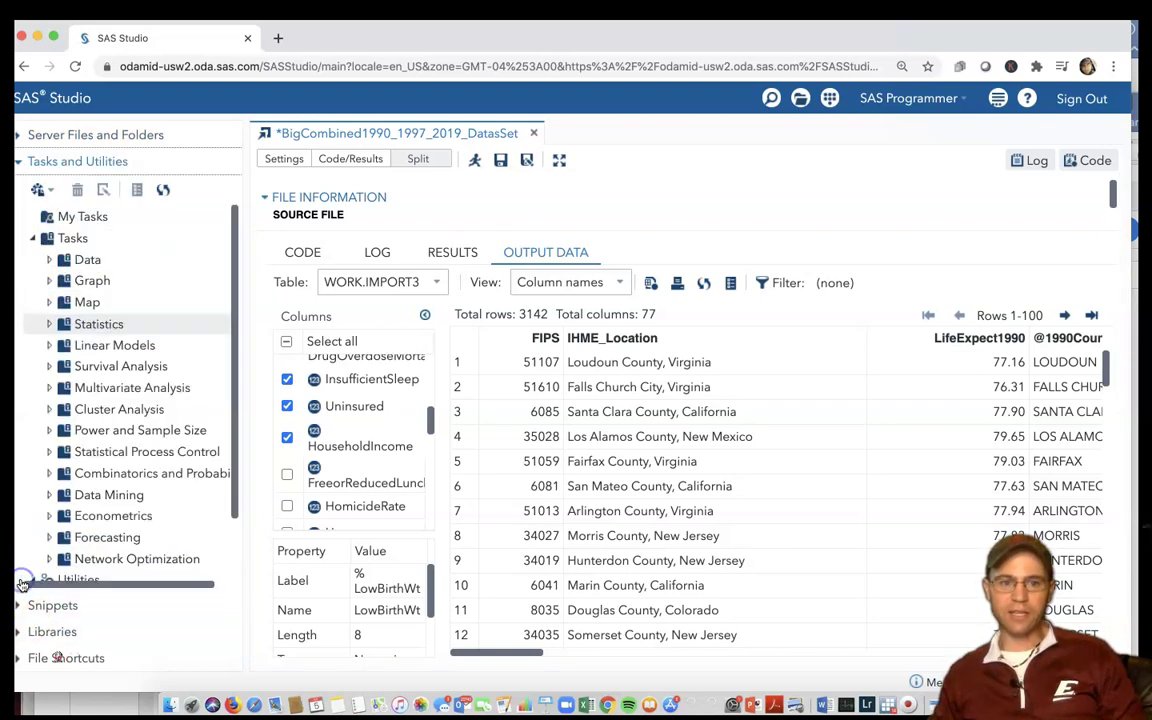
left_click(48, 260)
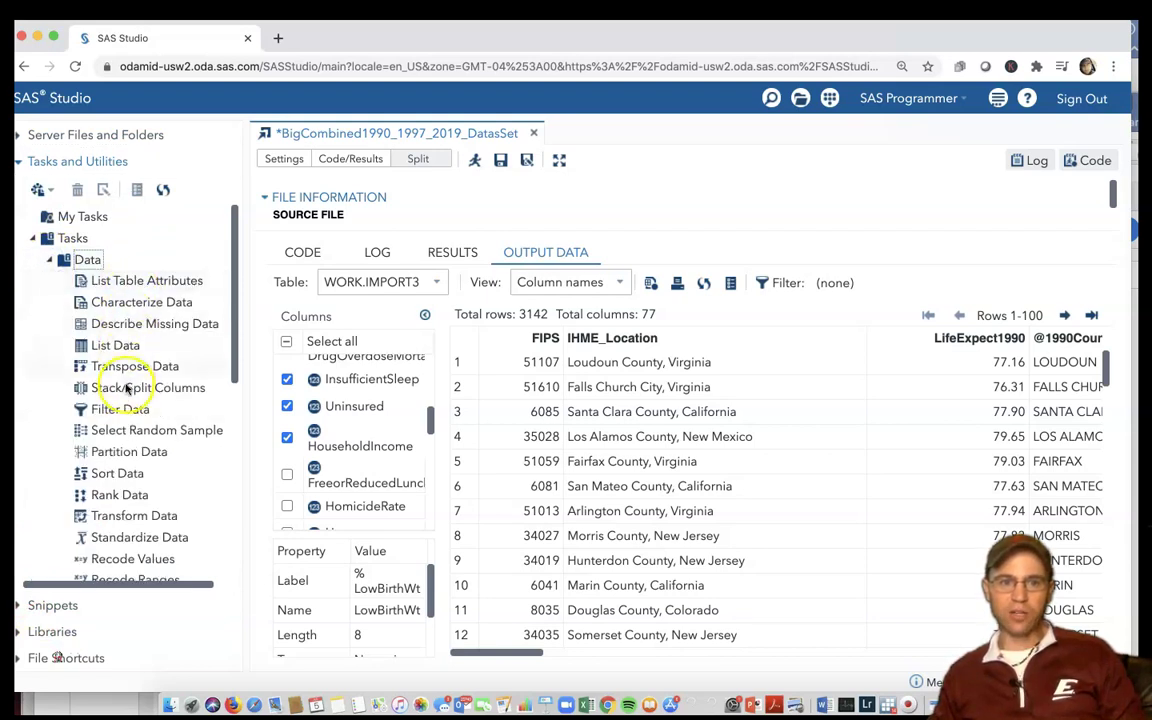
scroll(120, 390, "down", 2)
scroll(120, 390, "up", 3)
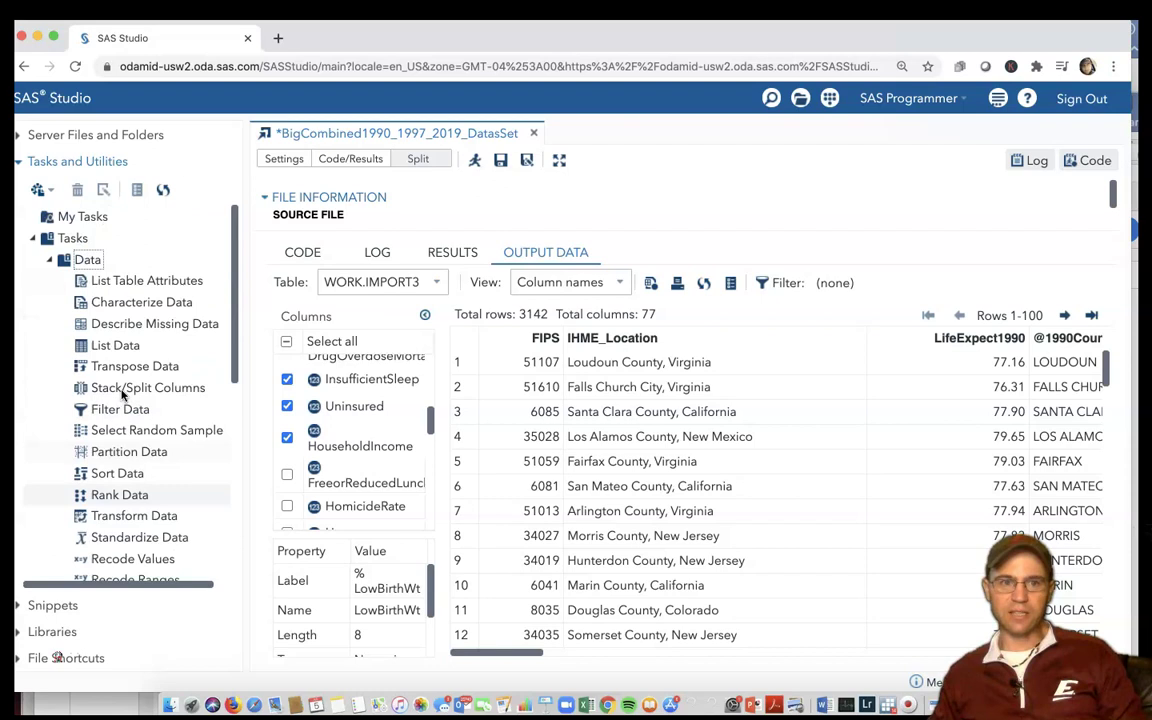
left_click(53, 268)
left_click(53, 266)
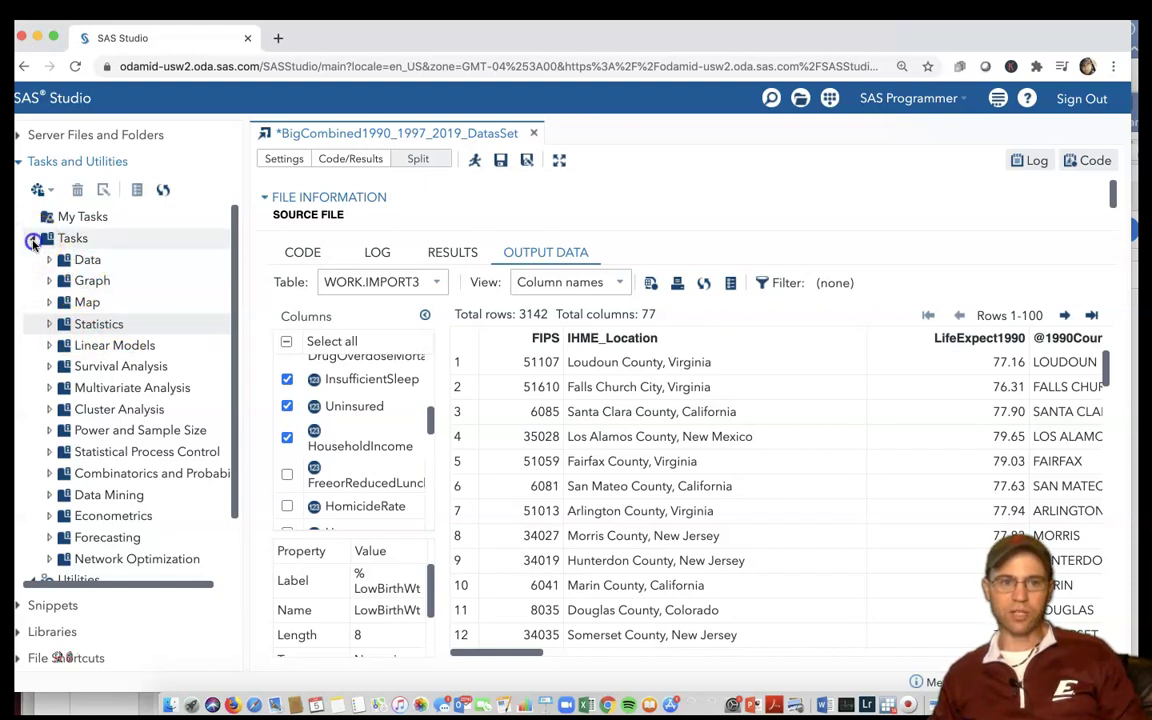
Expand Utilities and start a new blank SAS Program tab, Program 1
left_click(33, 240)
left_click(33, 240)
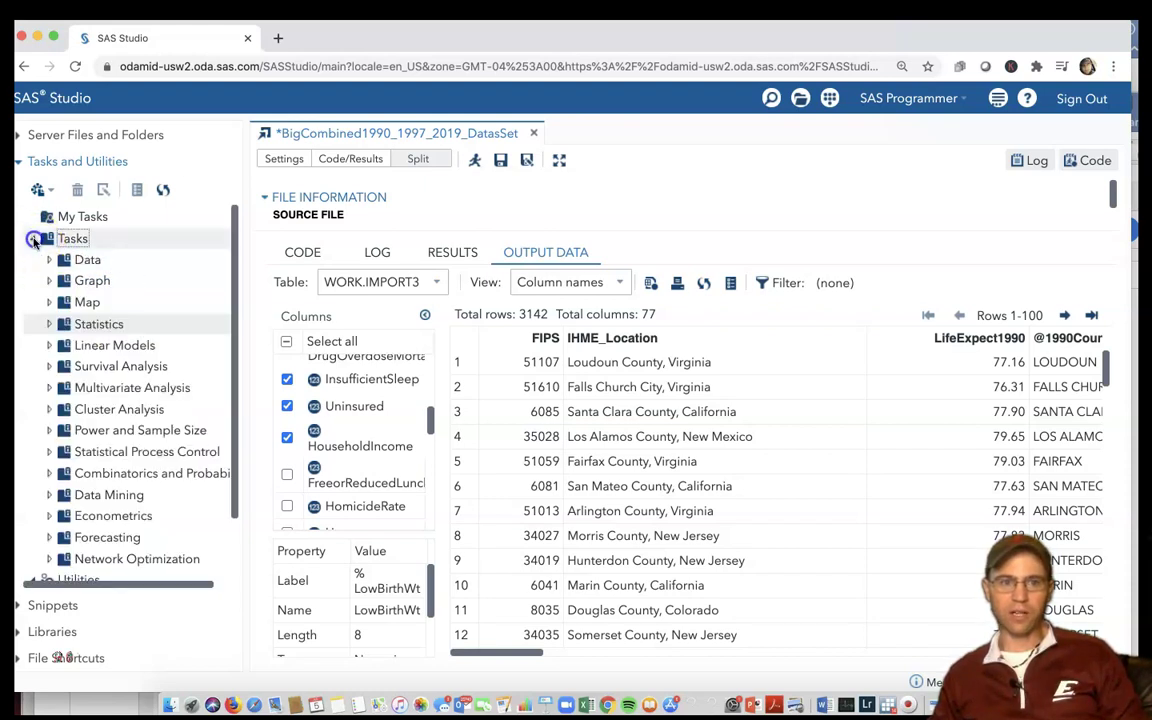
left_click(33, 240)
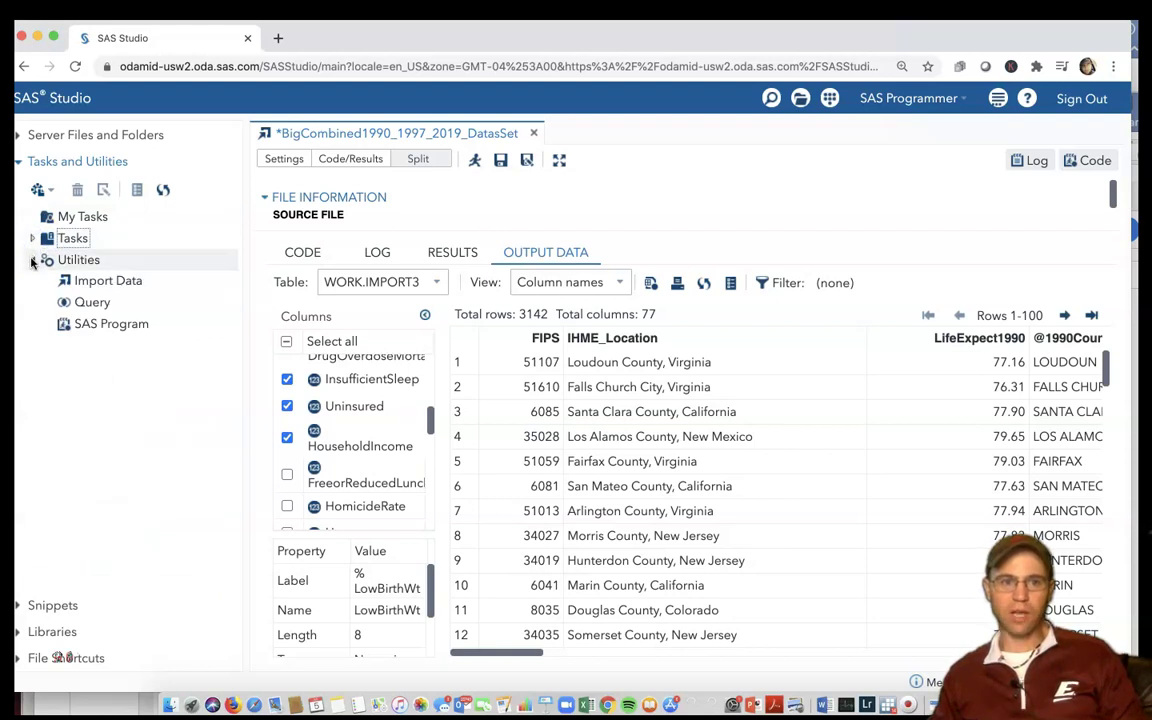
left_click(32, 260)
left_click(32, 260)
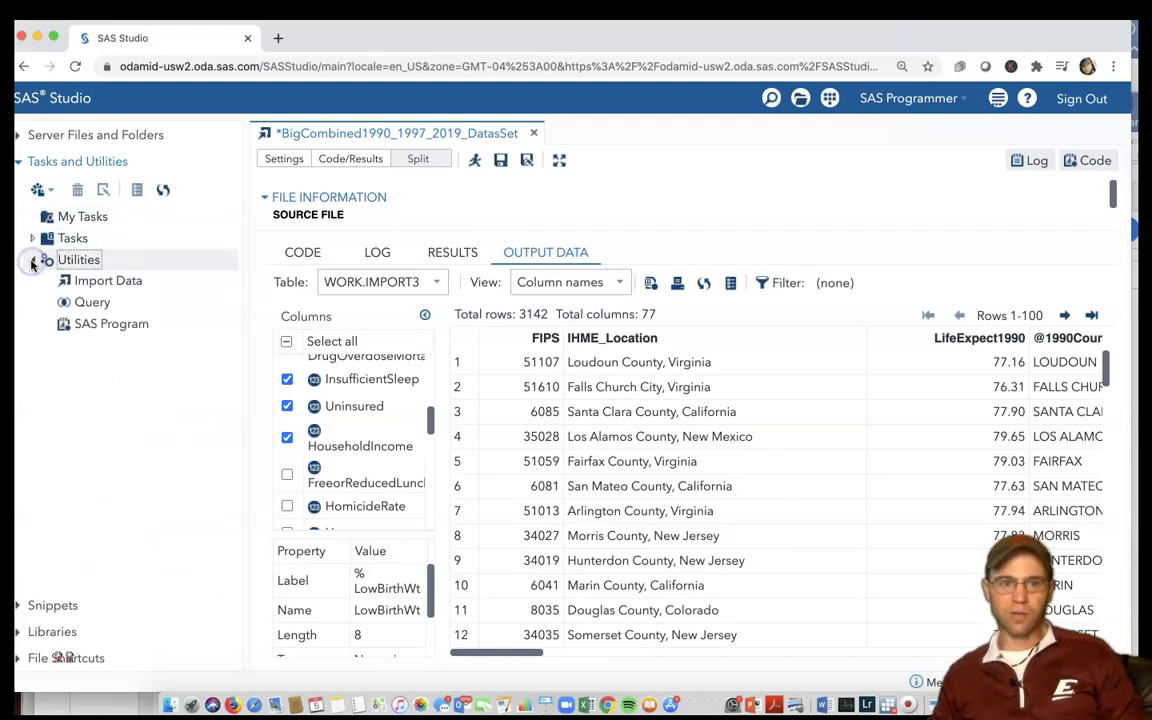
left_click(108, 328)
left_click(108, 330)
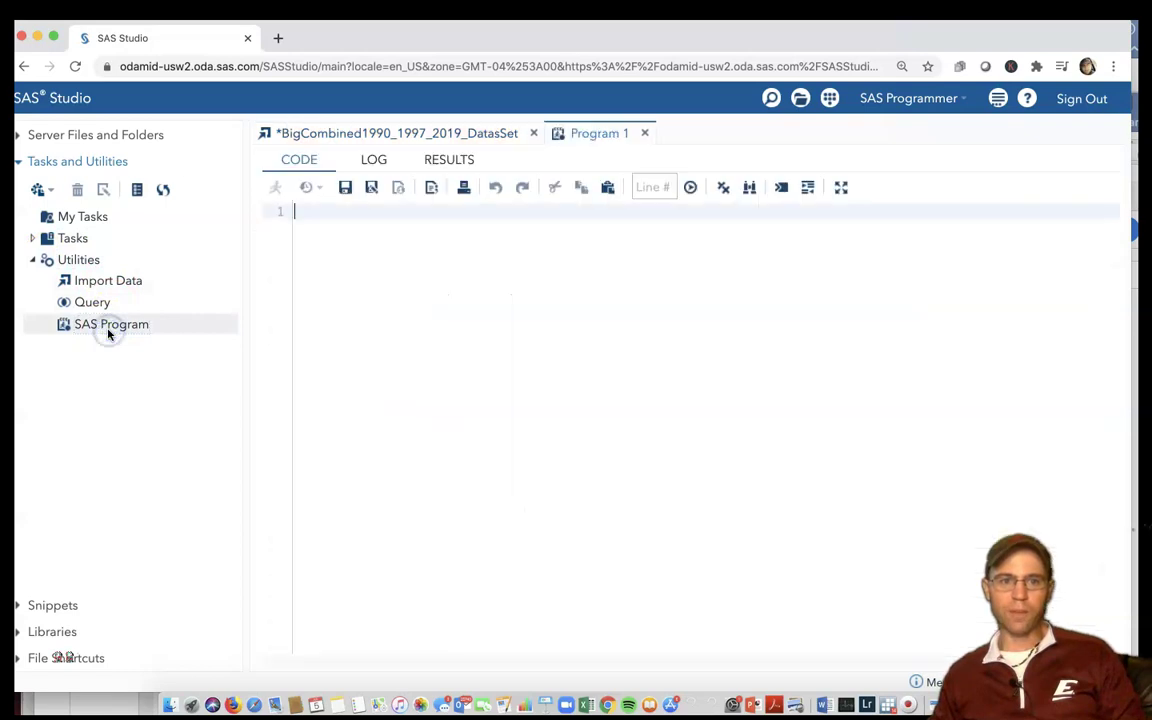
Type 'data work.expectchange;' on line 1 and begin 'set' on line 2
left_click(407, 217)
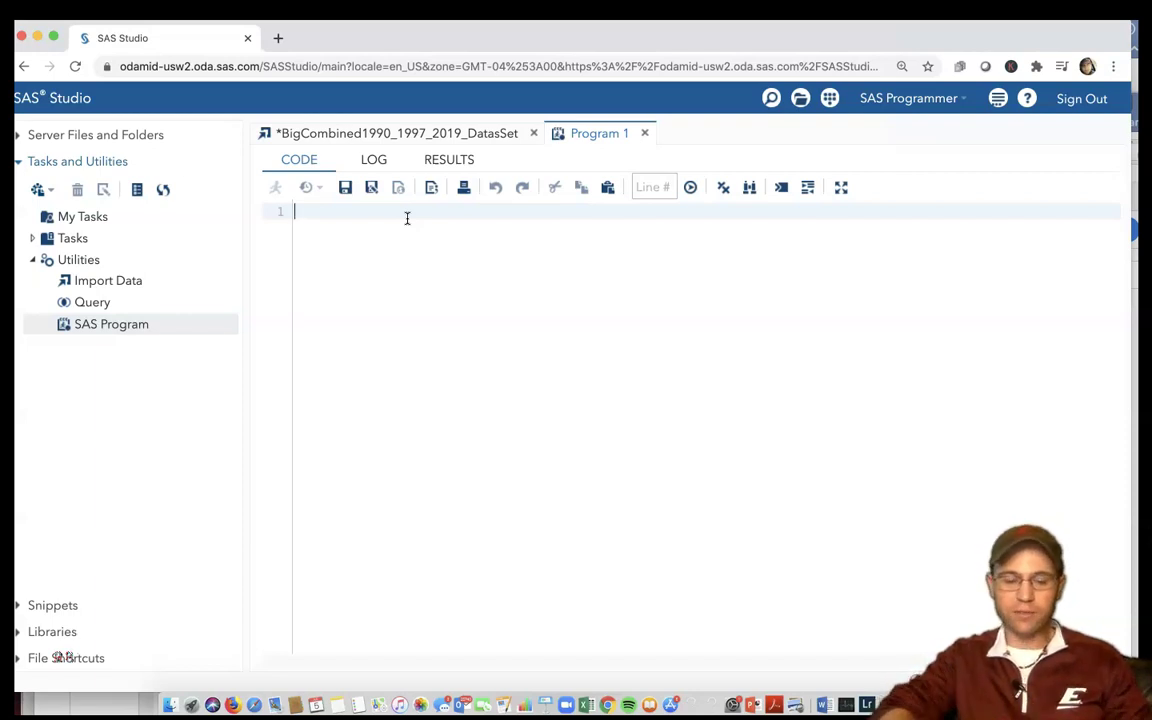
type("data")
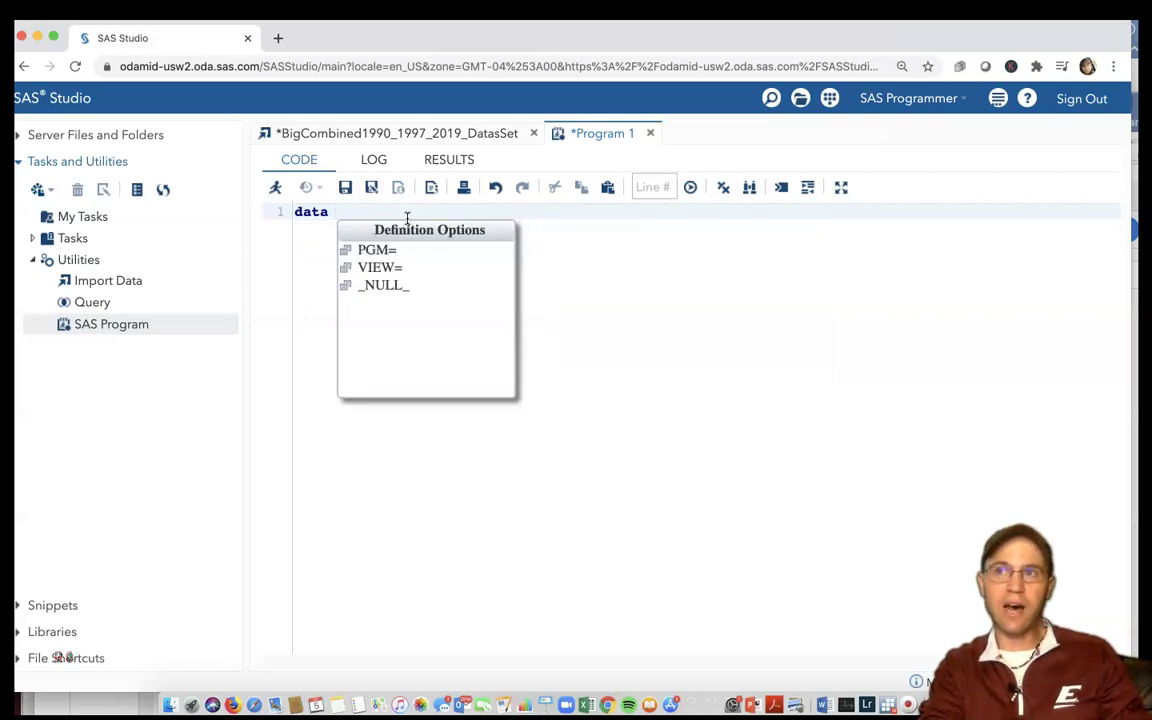
type("wo")
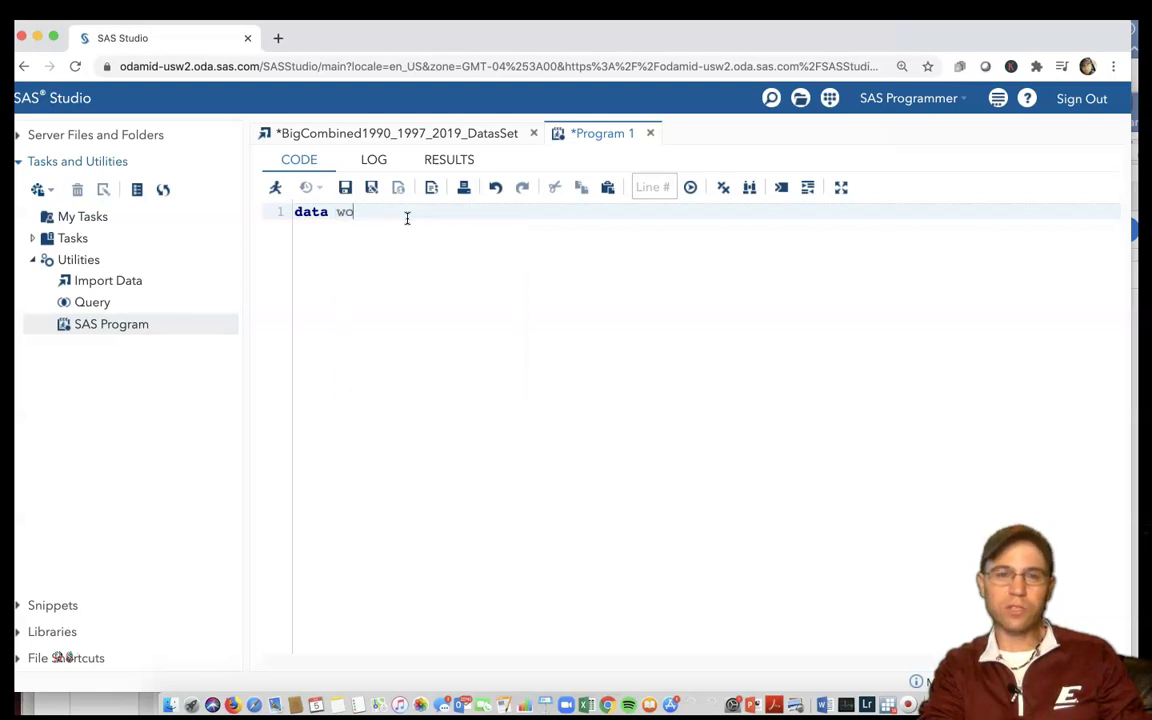
type("rk.")
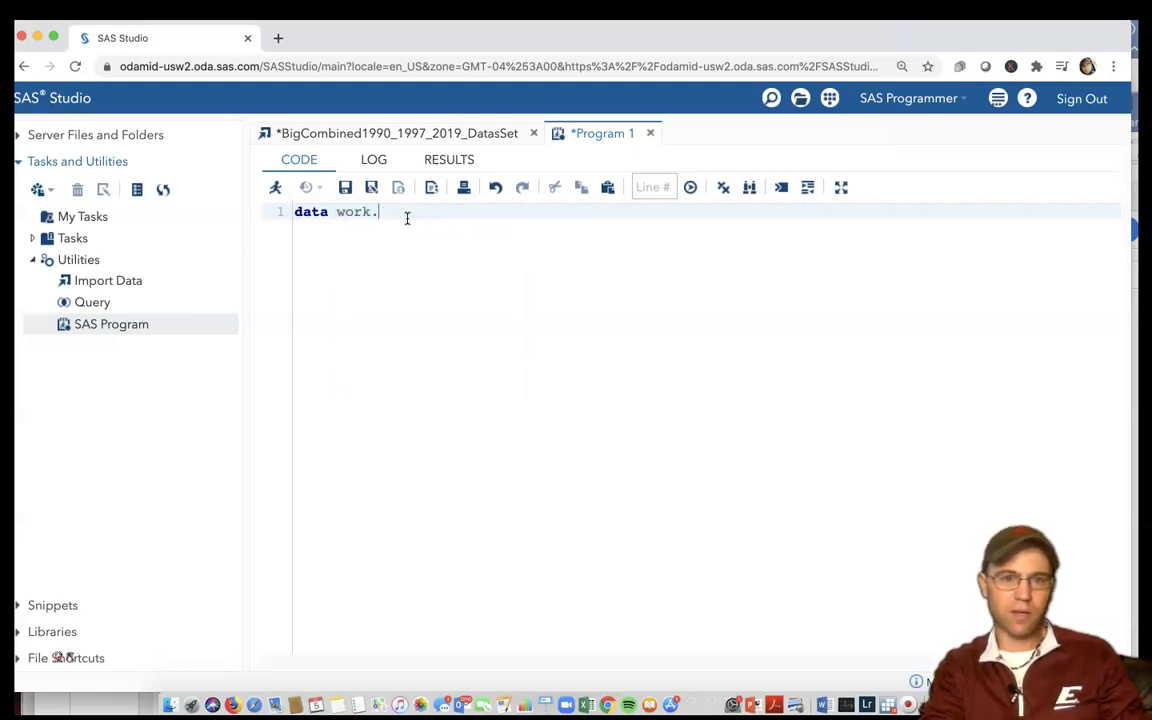
type("111")
key("BackSpace")
key("BackSpace")
key("BackSpace")
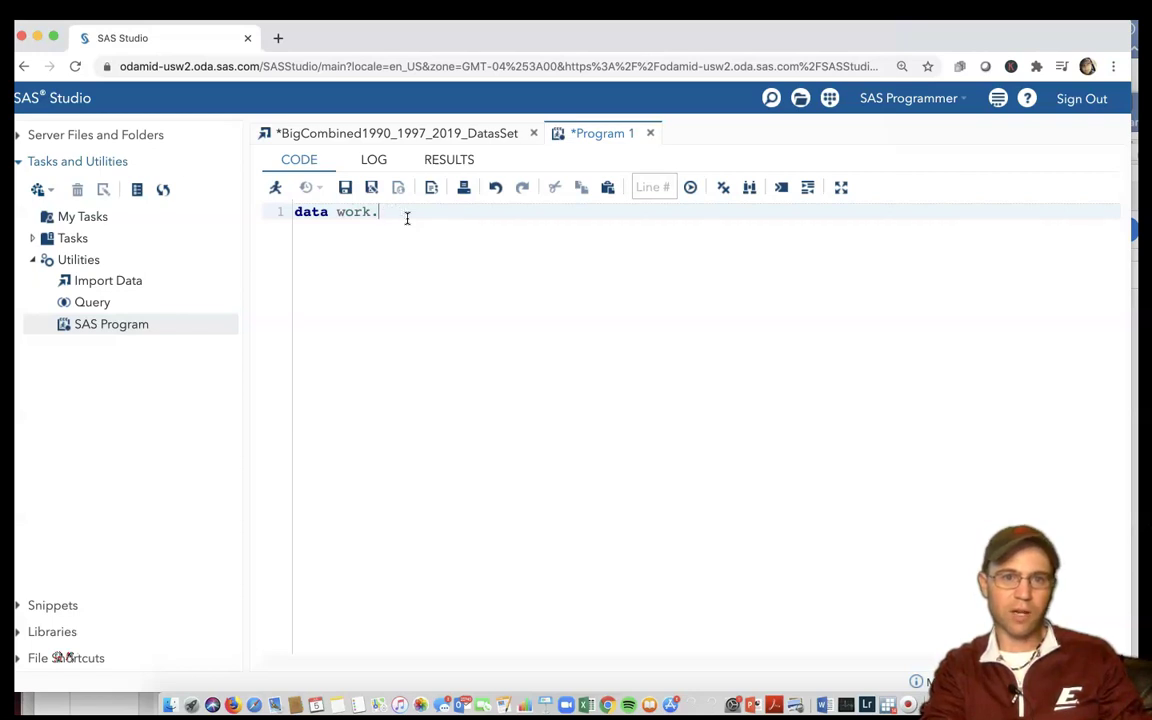
type("expectcha")
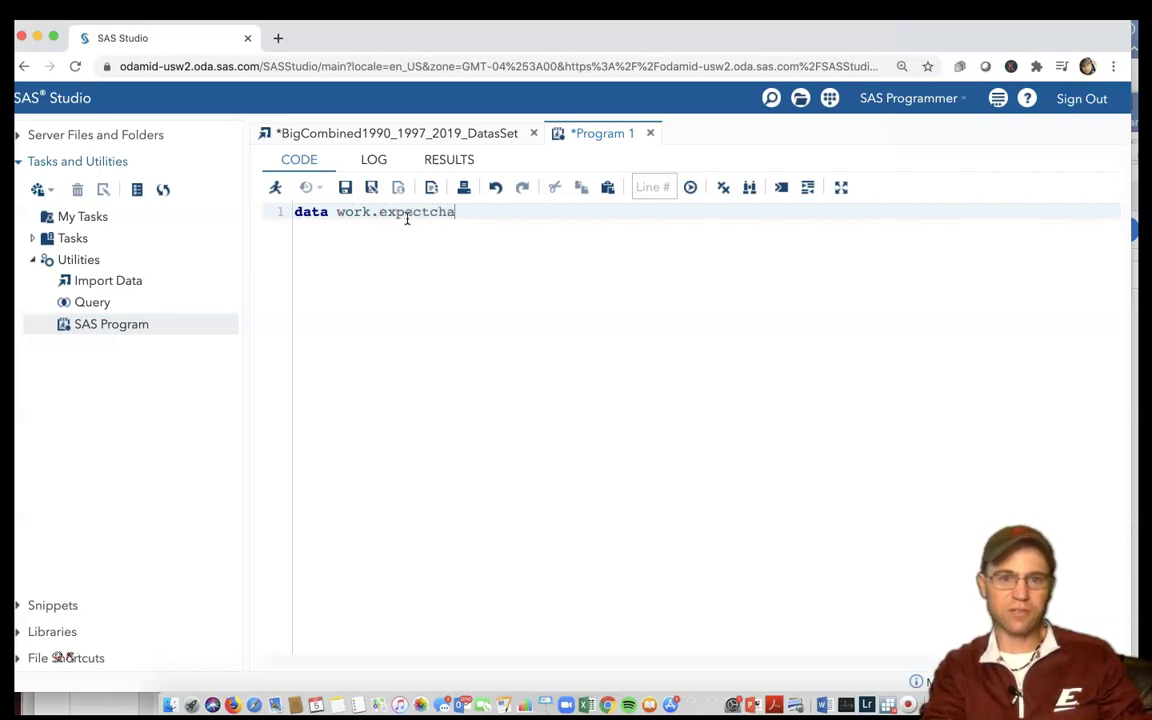
type("nge")
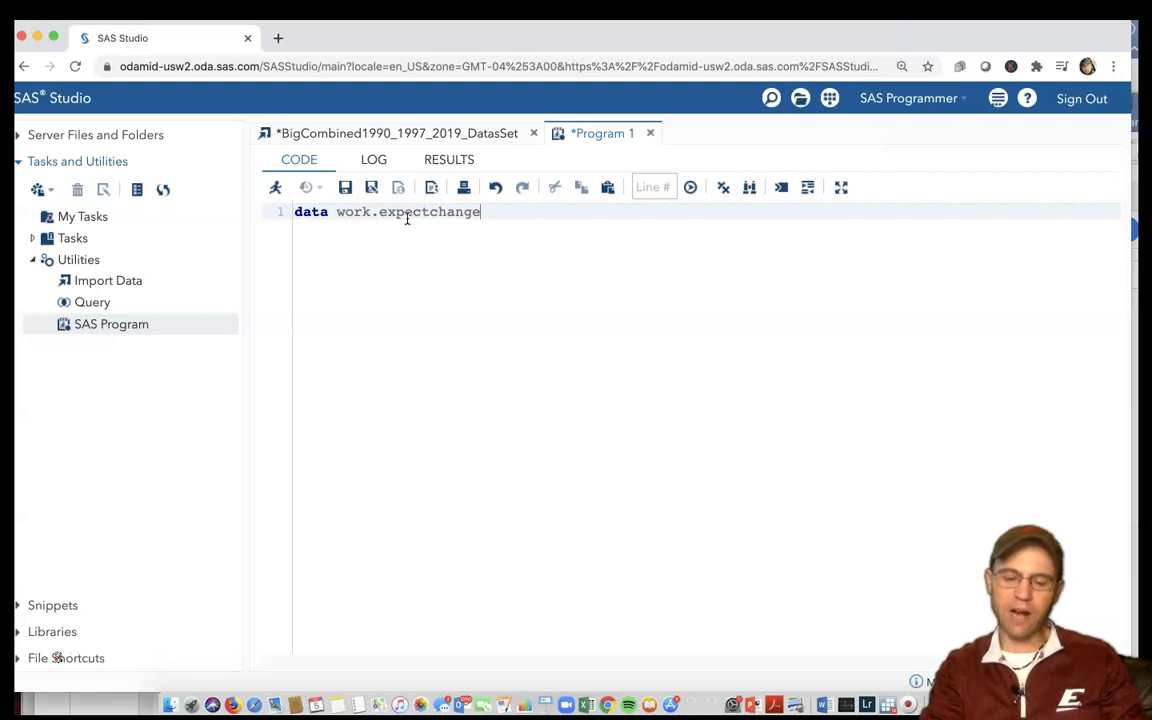
type(";")
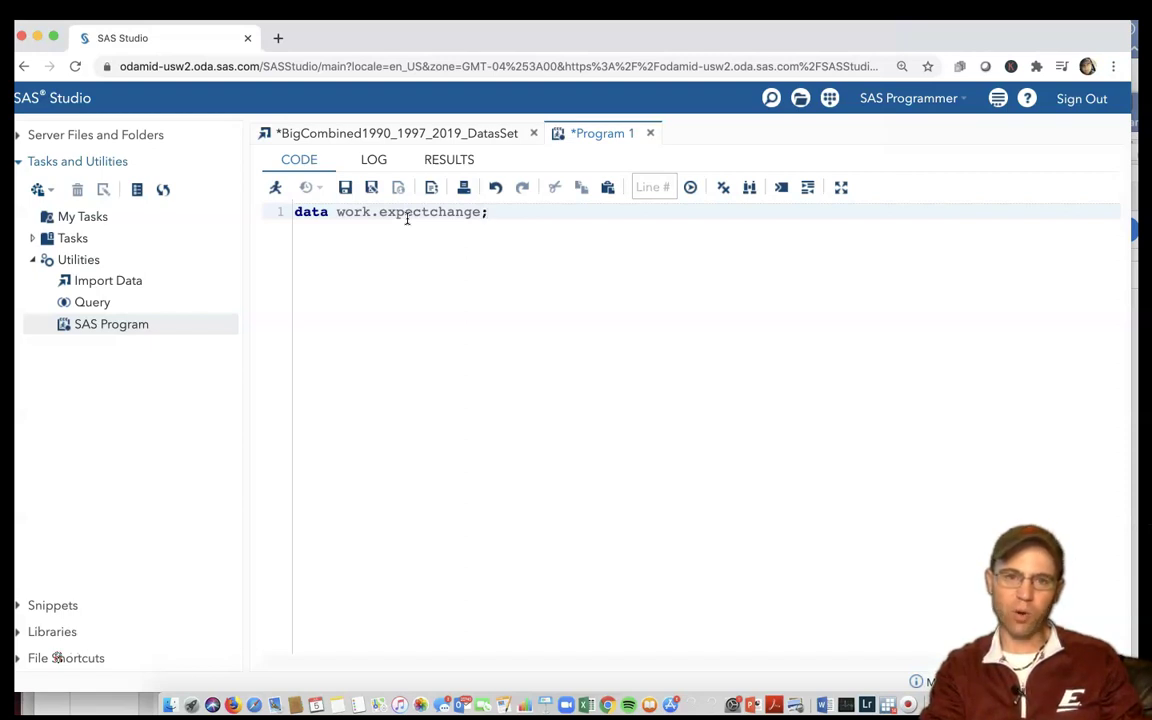
key("Return")
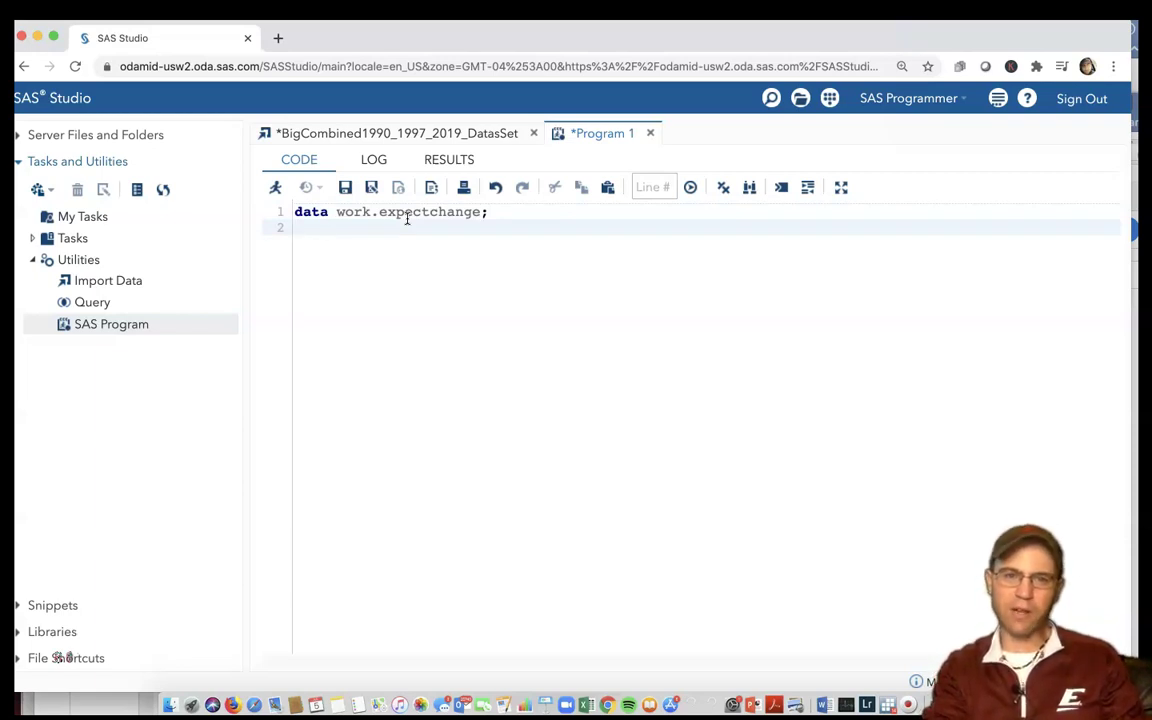
type("set")
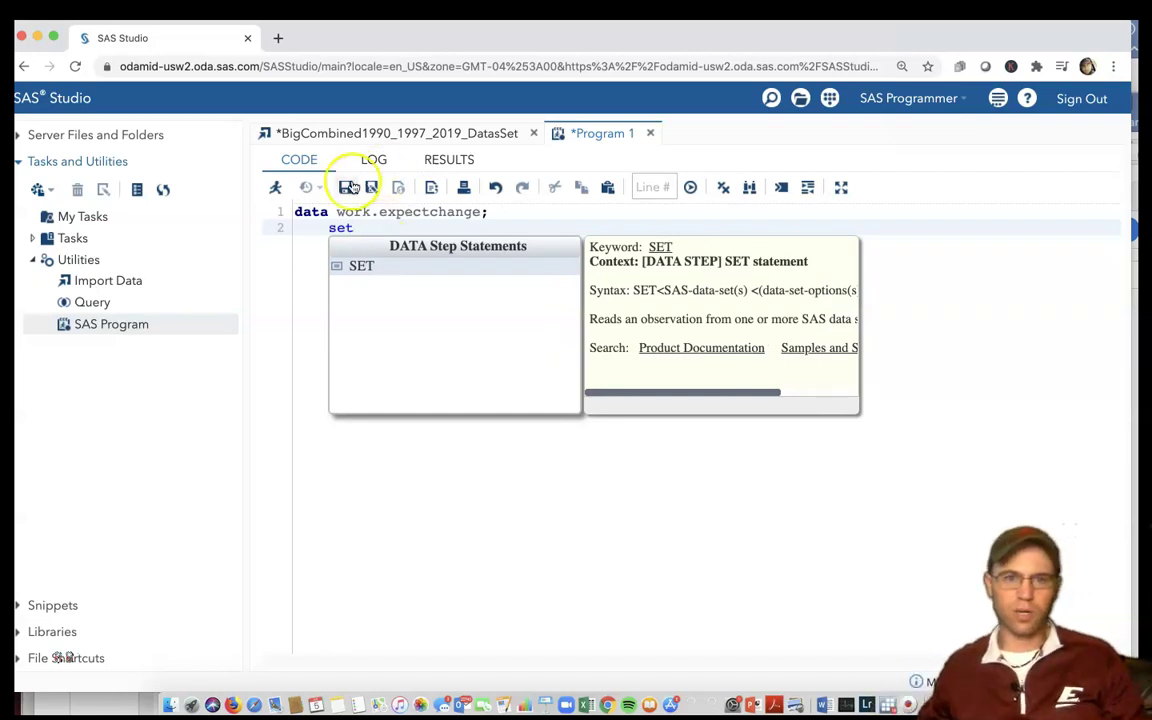
Extend line 2 to 'set work.import3' using the IMPORT3 autocomplete suggestion
left_click_drag(336, 212, 478, 214)
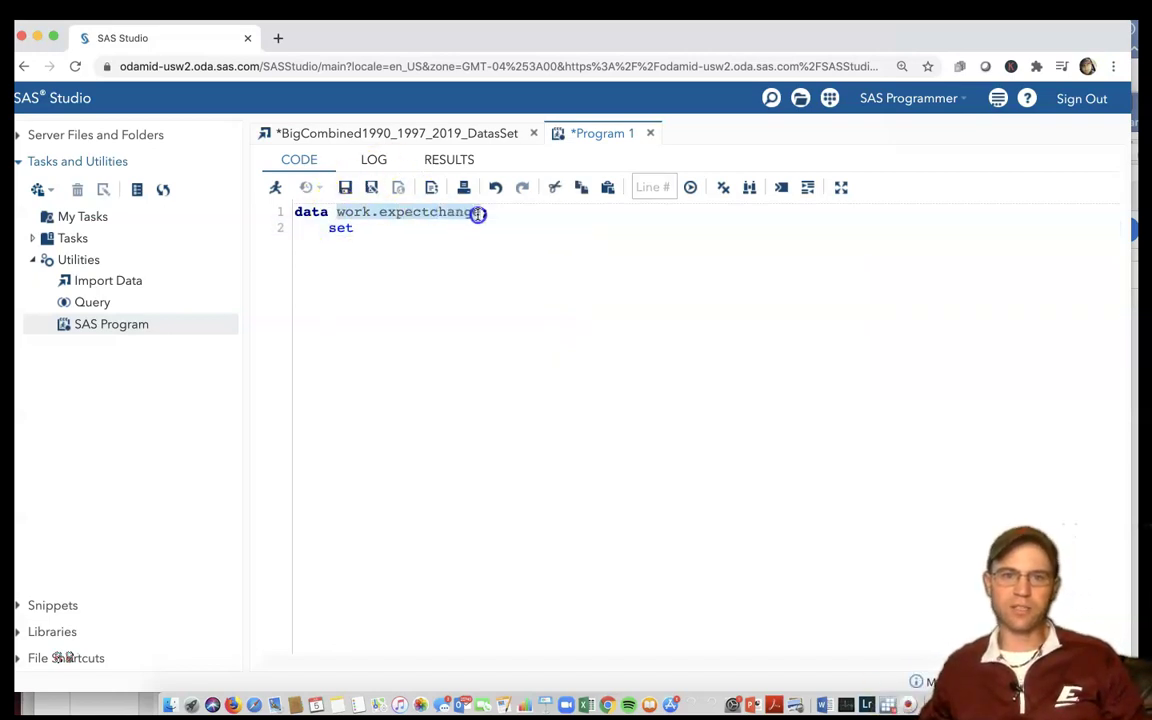
left_click_drag(340, 214, 480, 212)
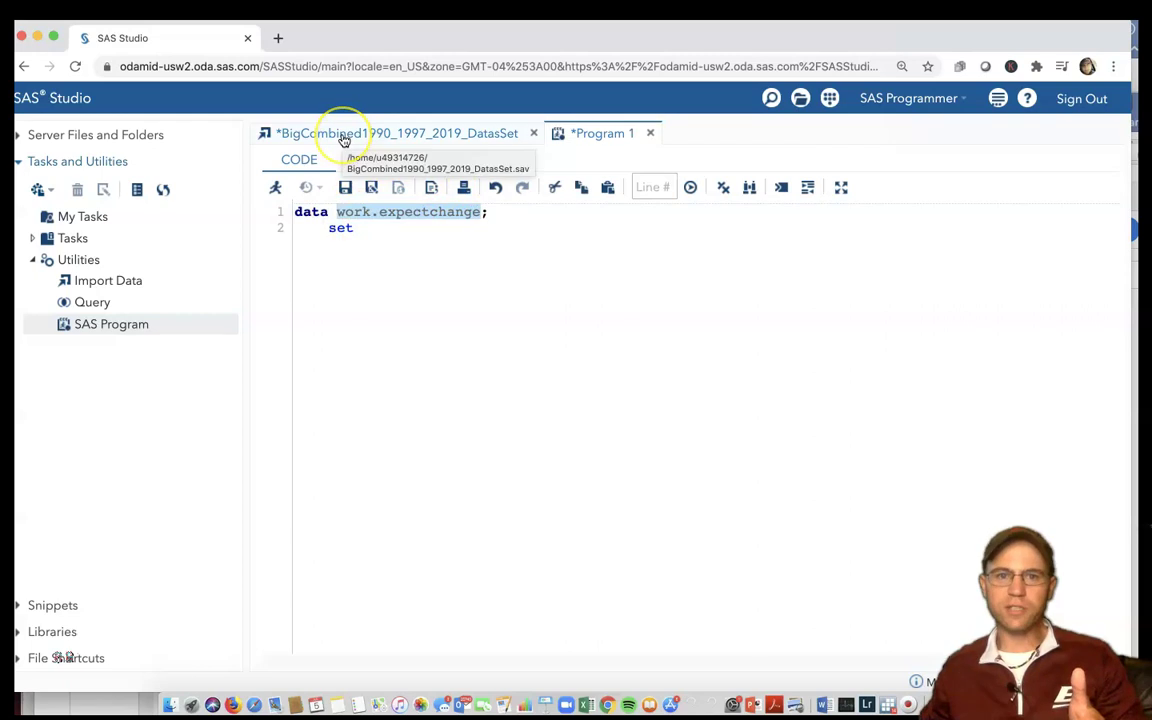
left_click(399, 210)
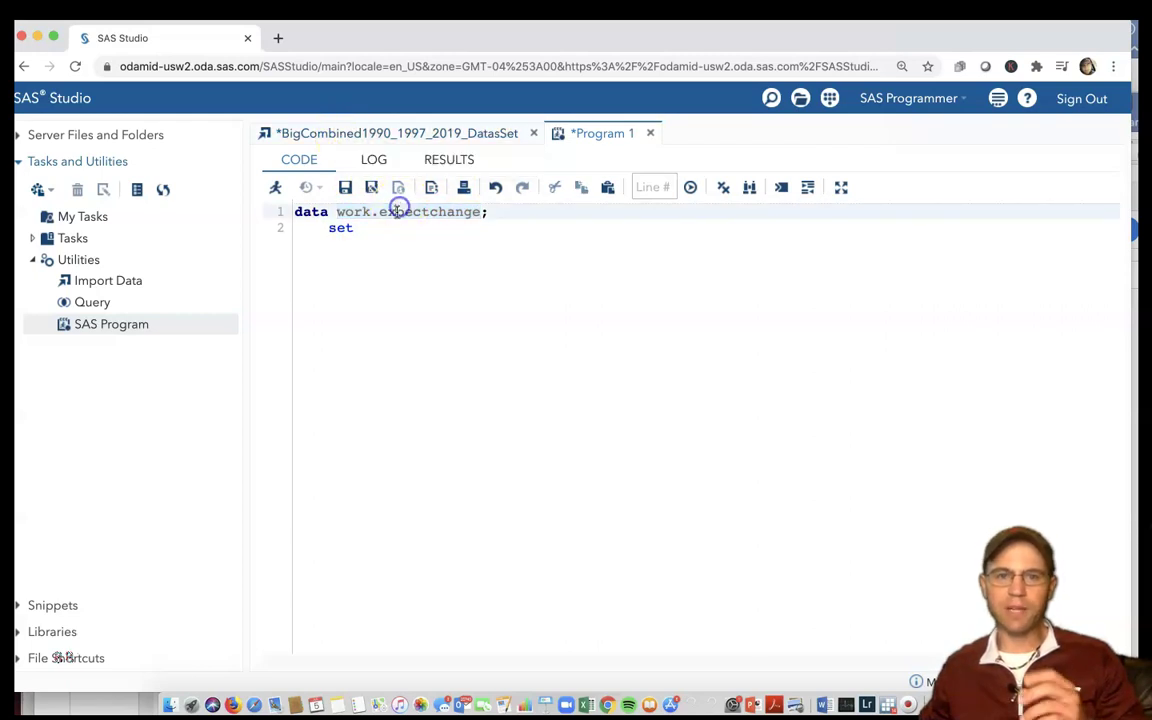
left_click_drag(379, 212, 479, 211)
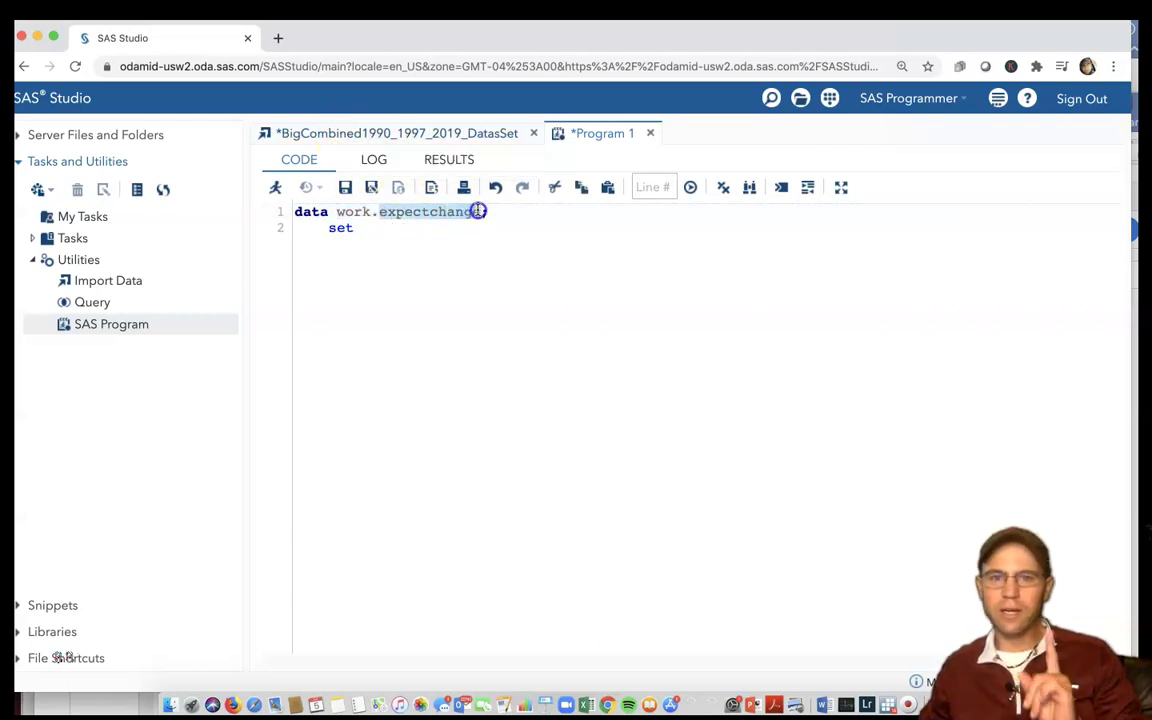
left_click(437, 228)
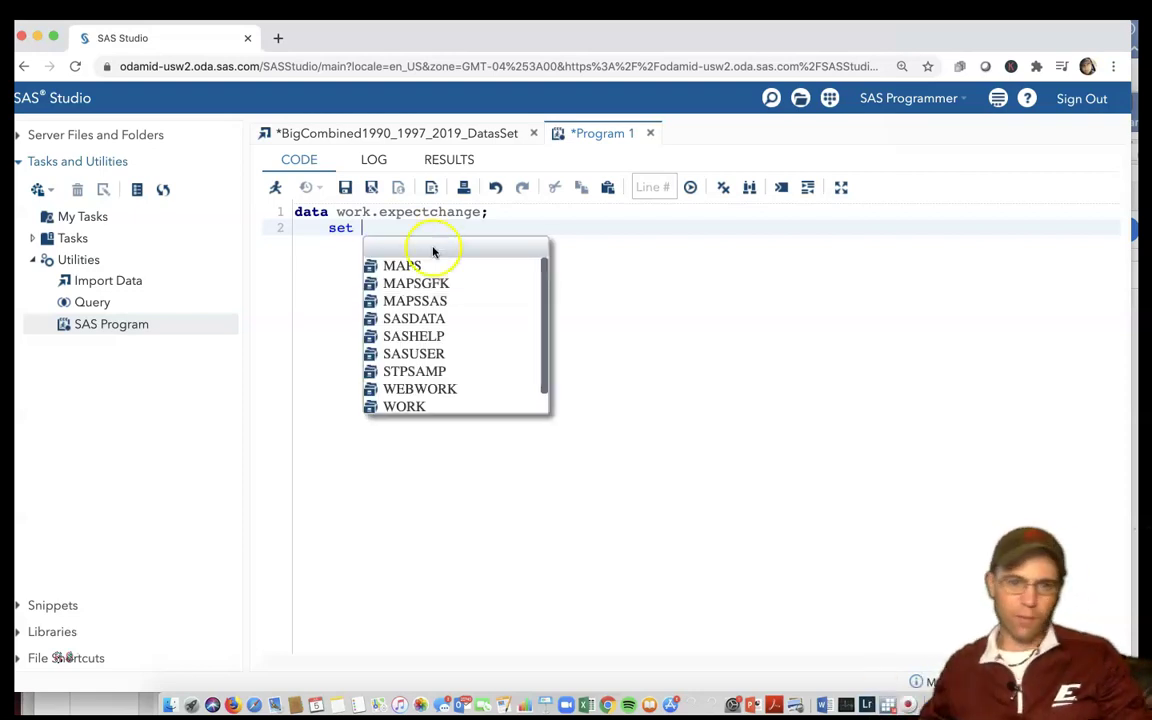
left_click(416, 406)
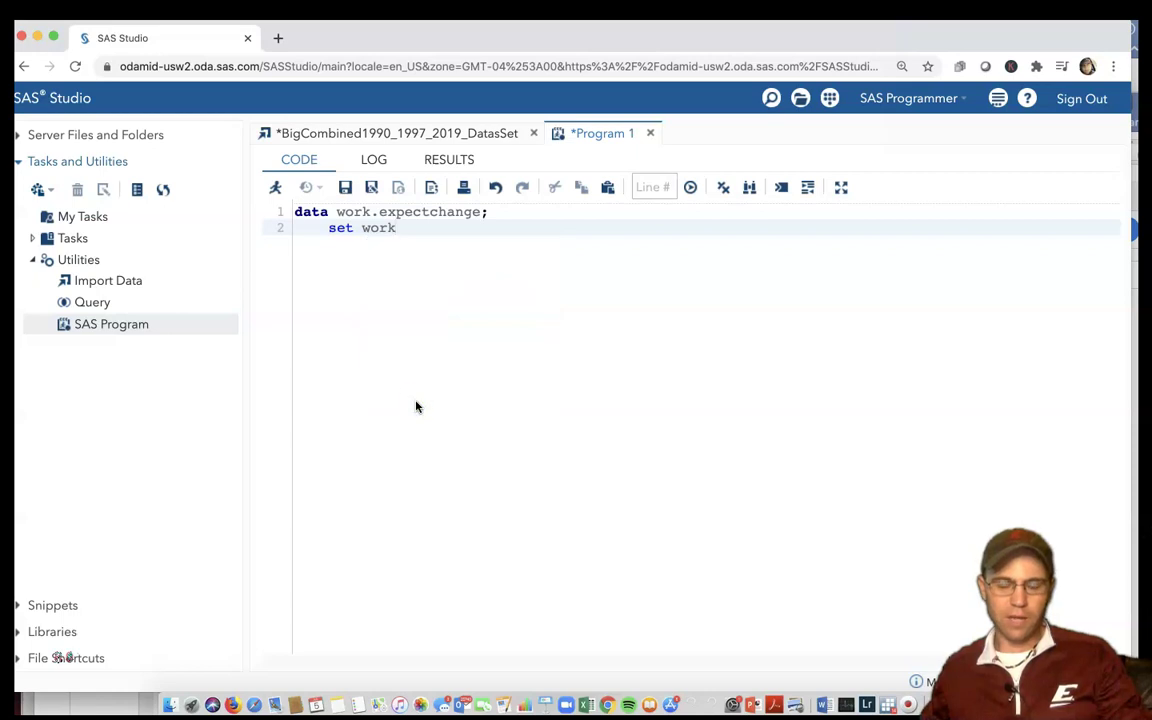
type(".")
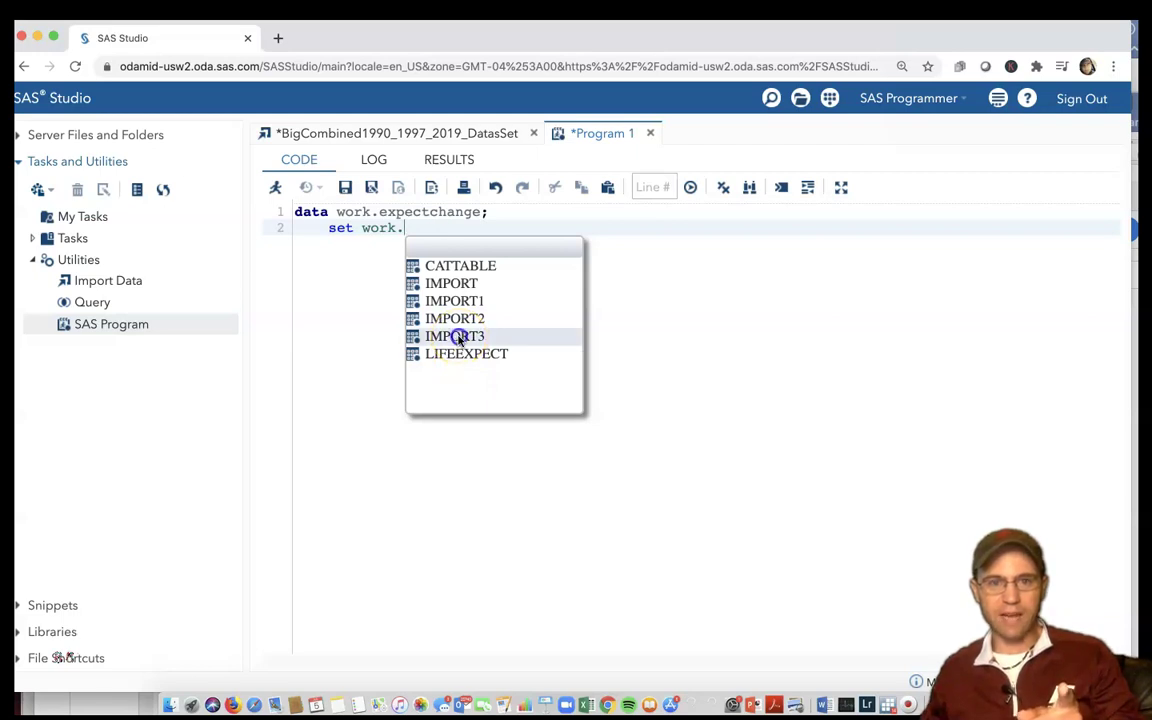
double_click(455, 337)
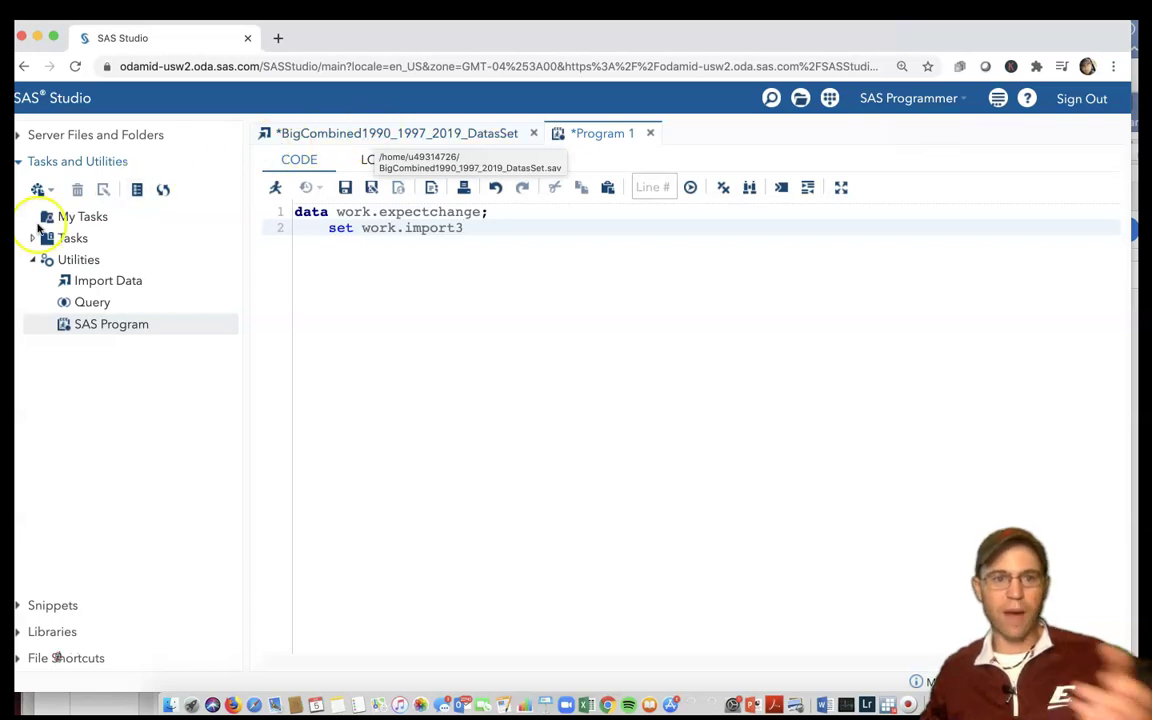
Check the BigCombined dataset's CODE view for the WORK.IMPORT3 table name
left_click(322, 140)
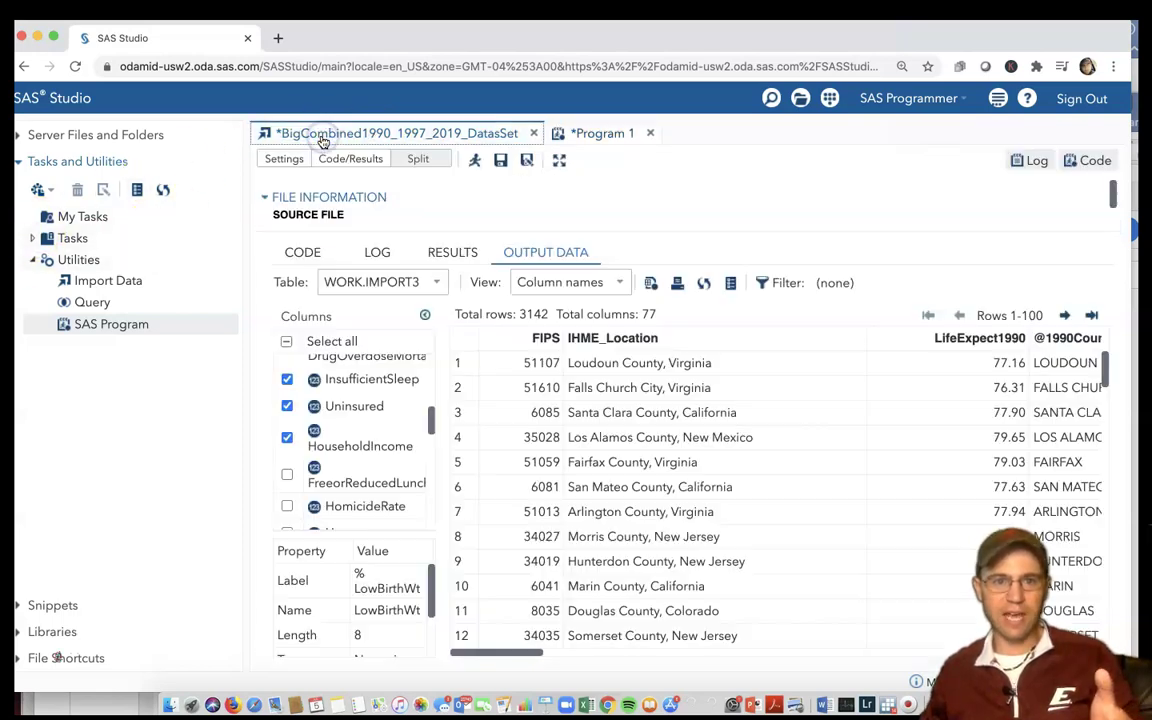
left_click(298, 253)
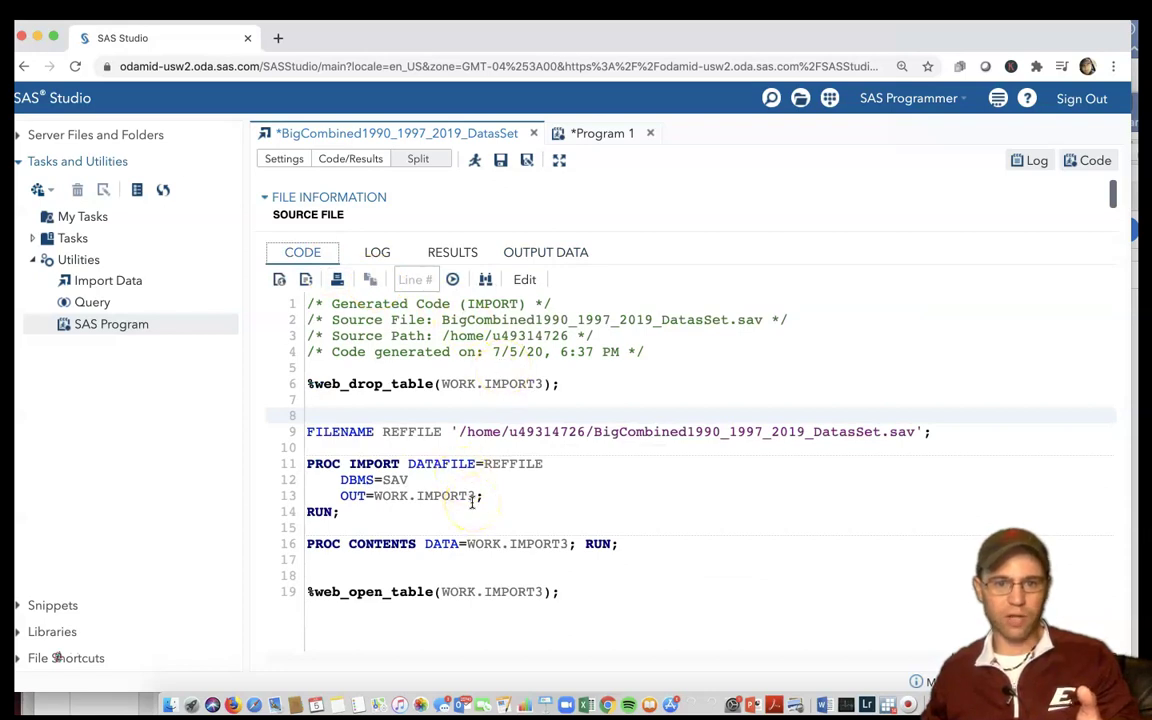
left_click(587, 135)
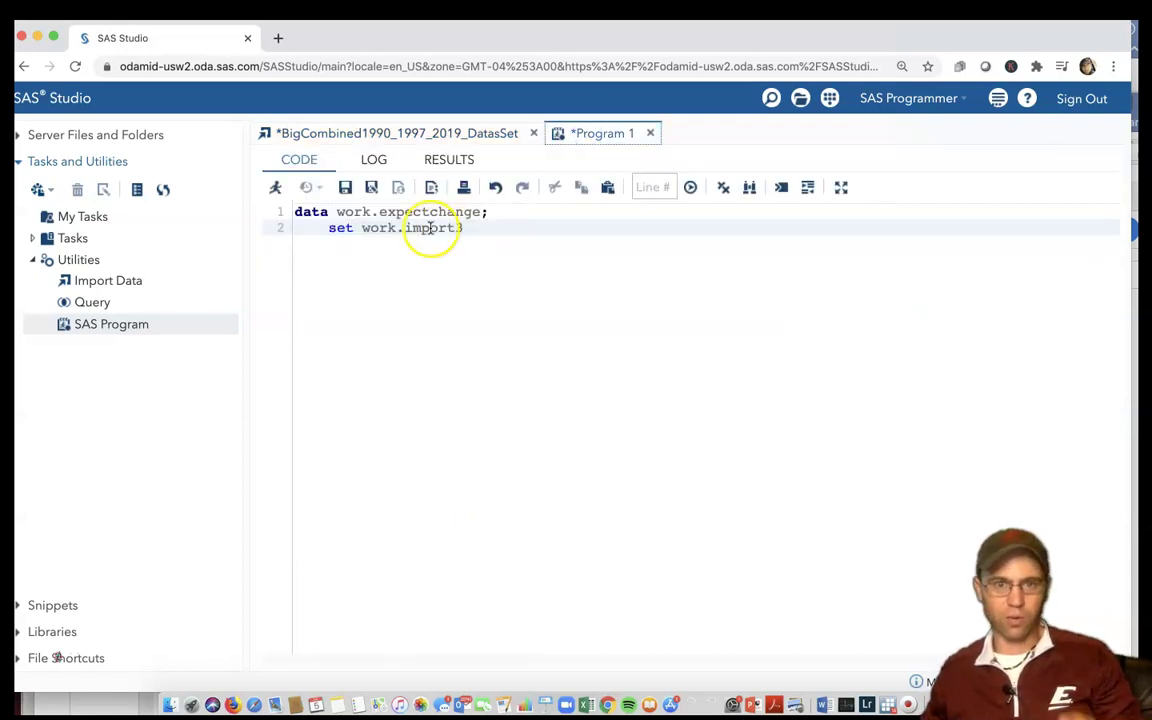
Re-enter line 2 in Program 1 as 'set work.import3;' via autocomplete and start line 3
left_click(466, 230)
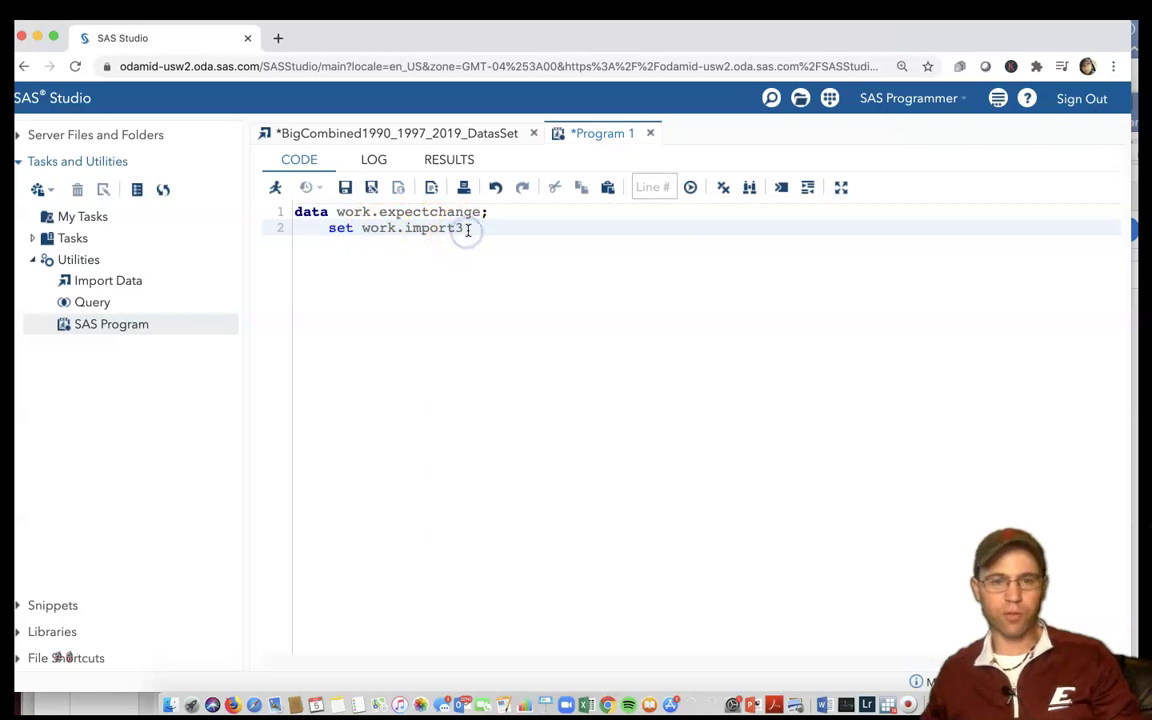
left_click_drag(466, 230, 365, 229)
type("work")
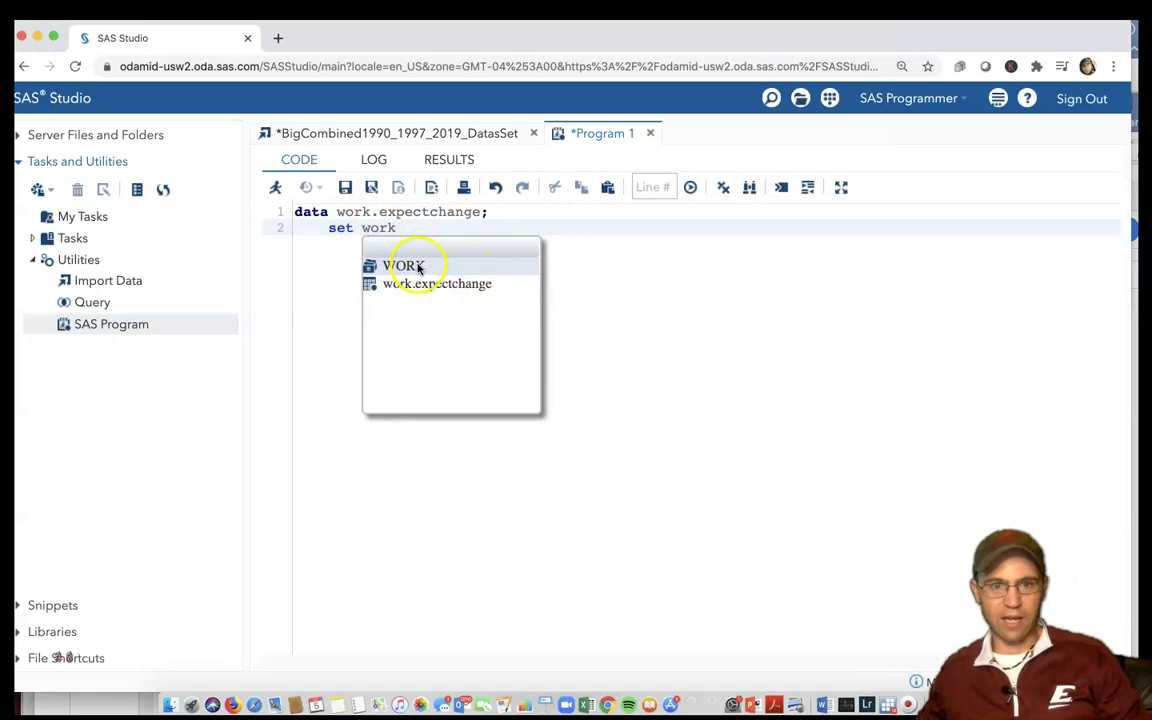
left_click(413, 262)
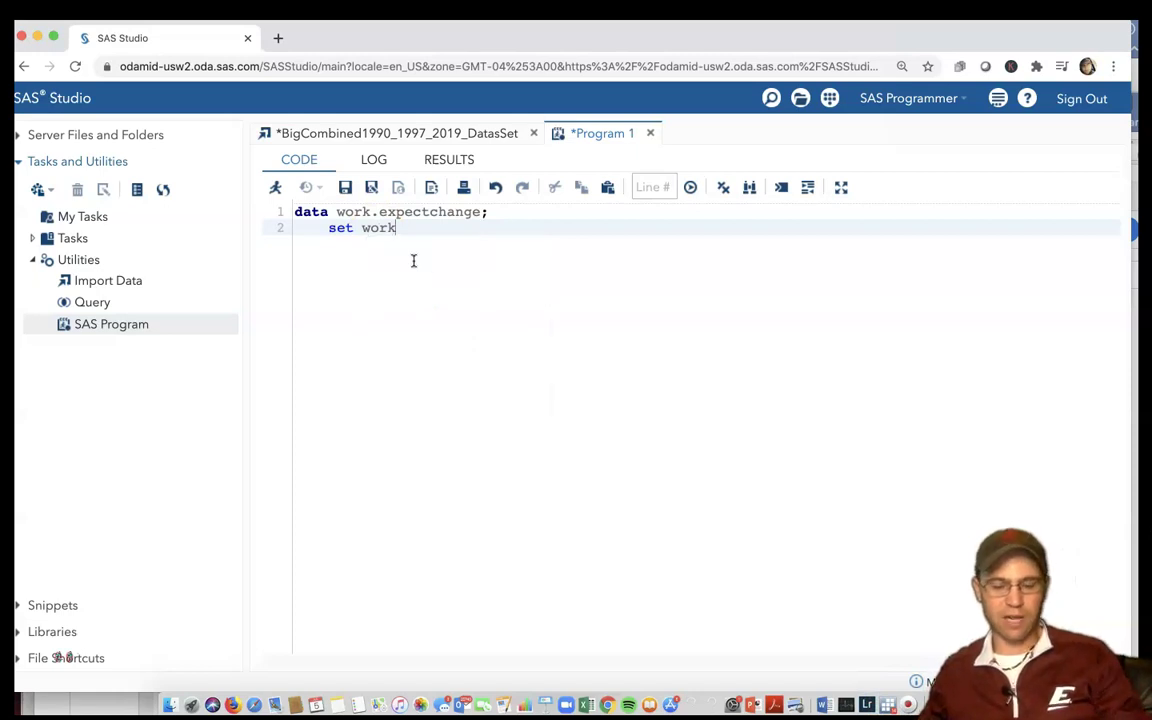
type(".")
left_click(424, 252)
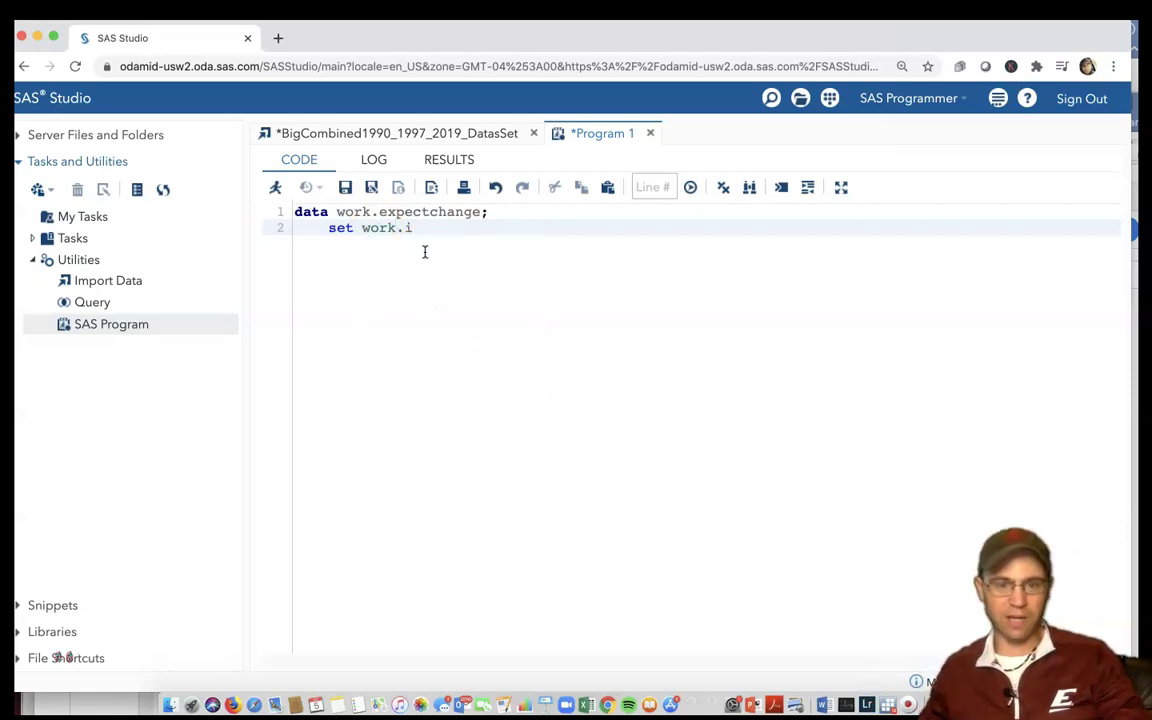
type("imp")
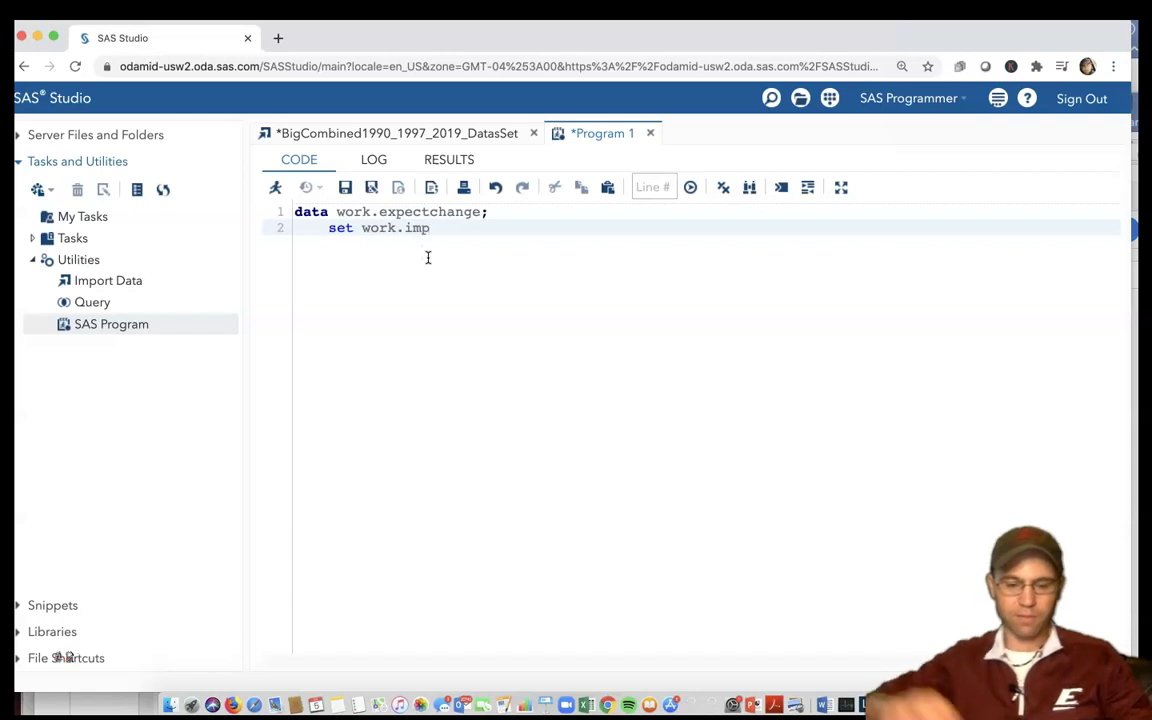
type("o")
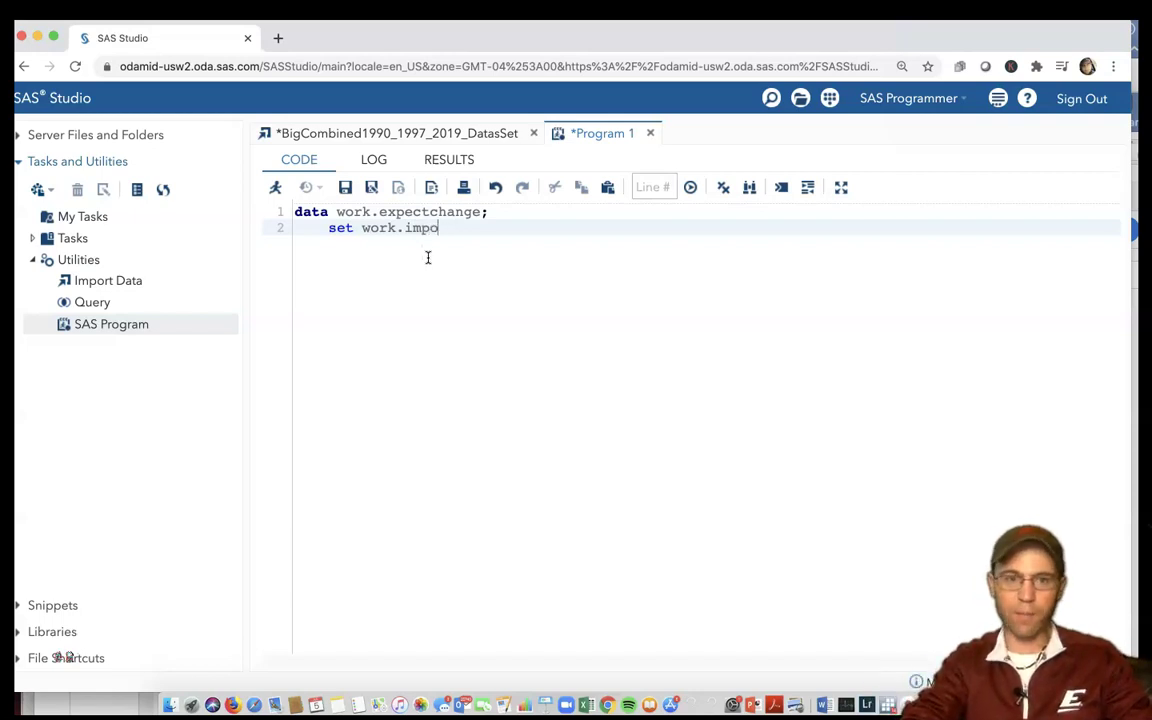
type("I")
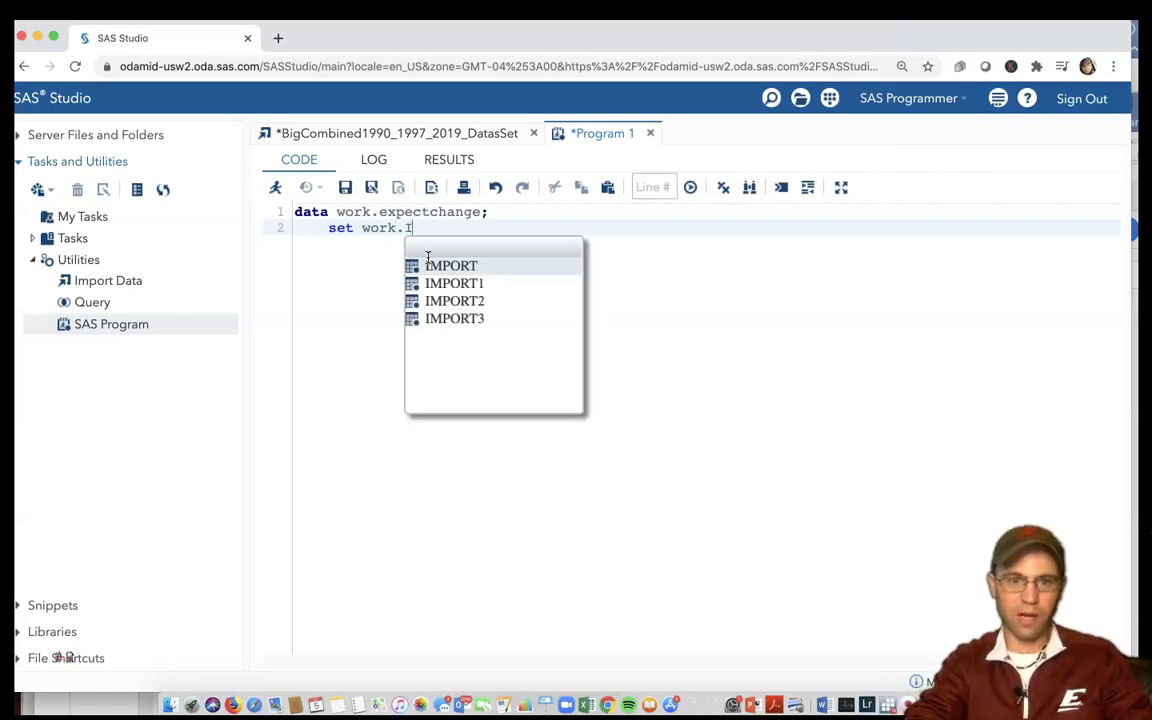
key("BackSpace")
key("BackSpace")
type(".")
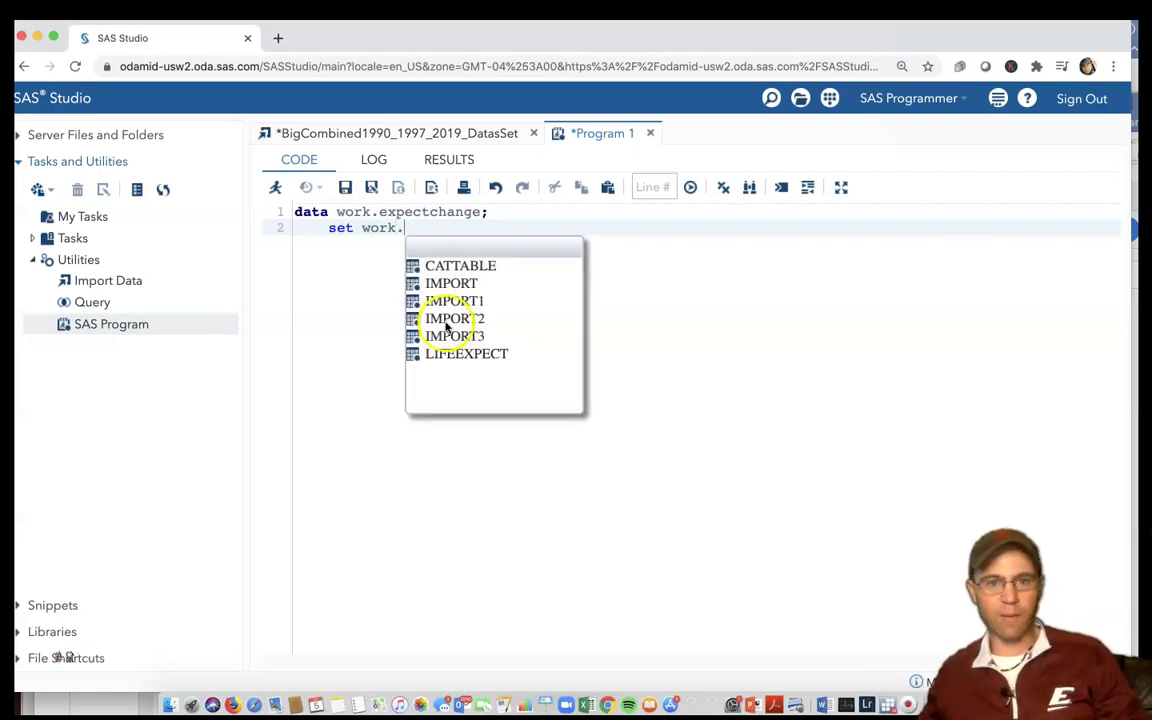
double_click(450, 338)
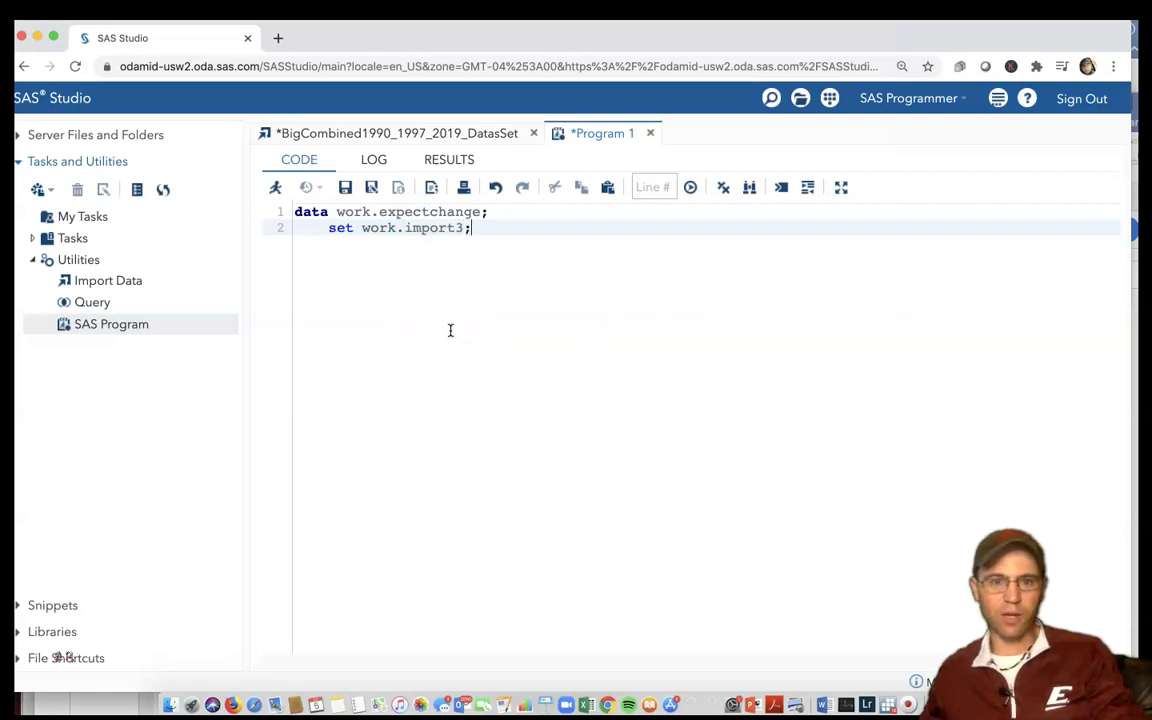
key("Return")
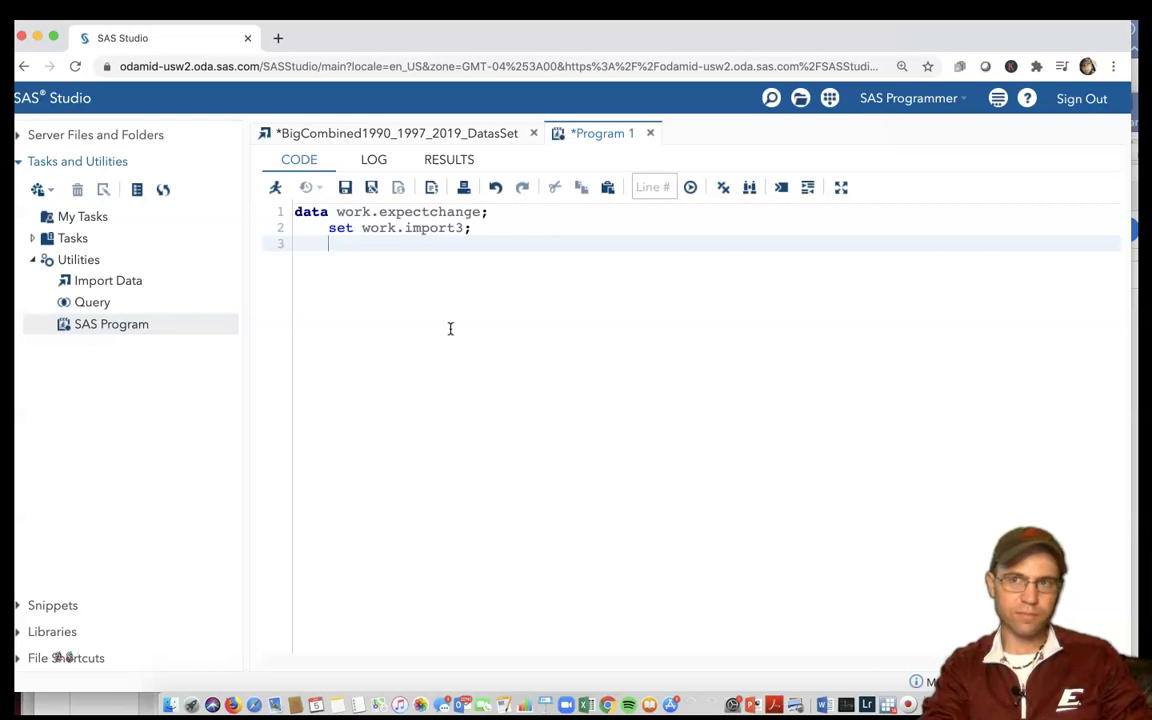
type("hangeexpect")
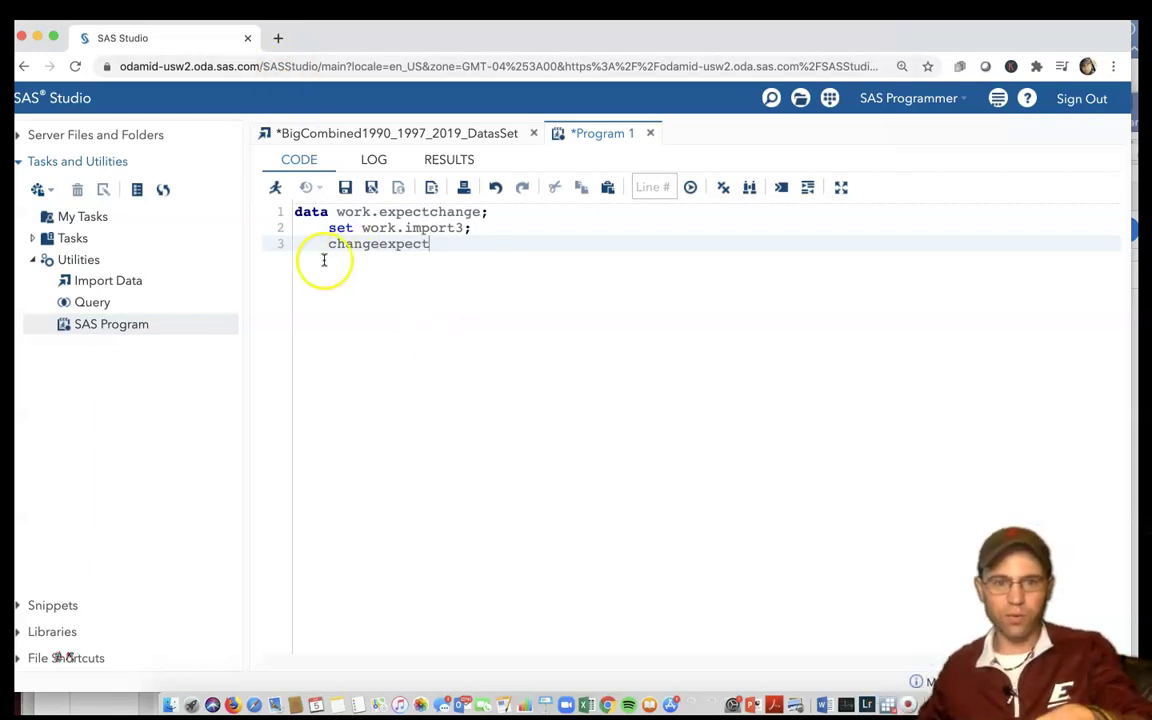
left_click_drag(330, 244, 424, 244)
left_click(430, 244)
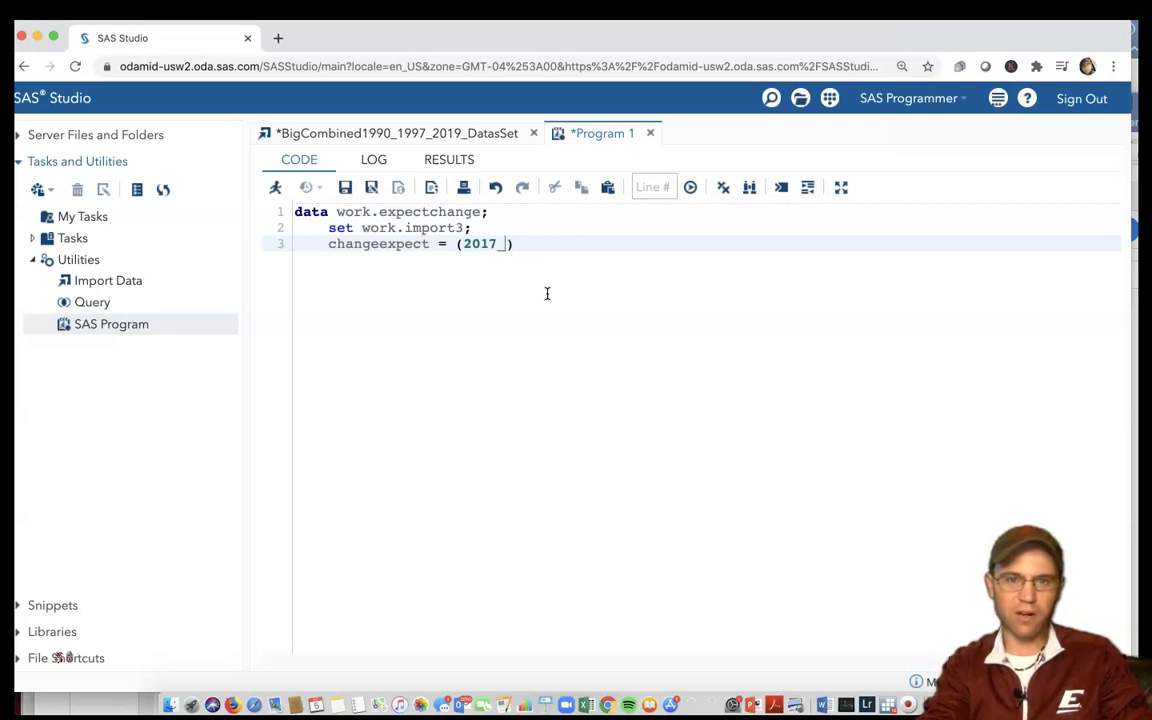
key("BackSpace")
key("BackSpace")
key("BackSpace")
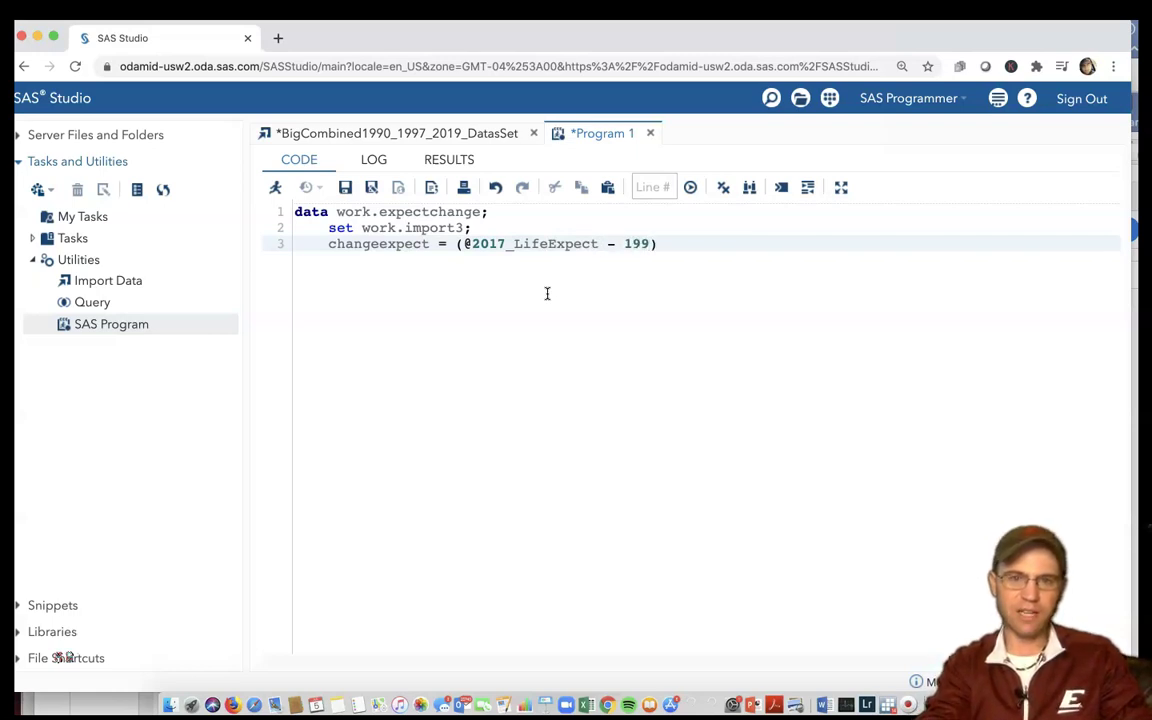
type("xpec")
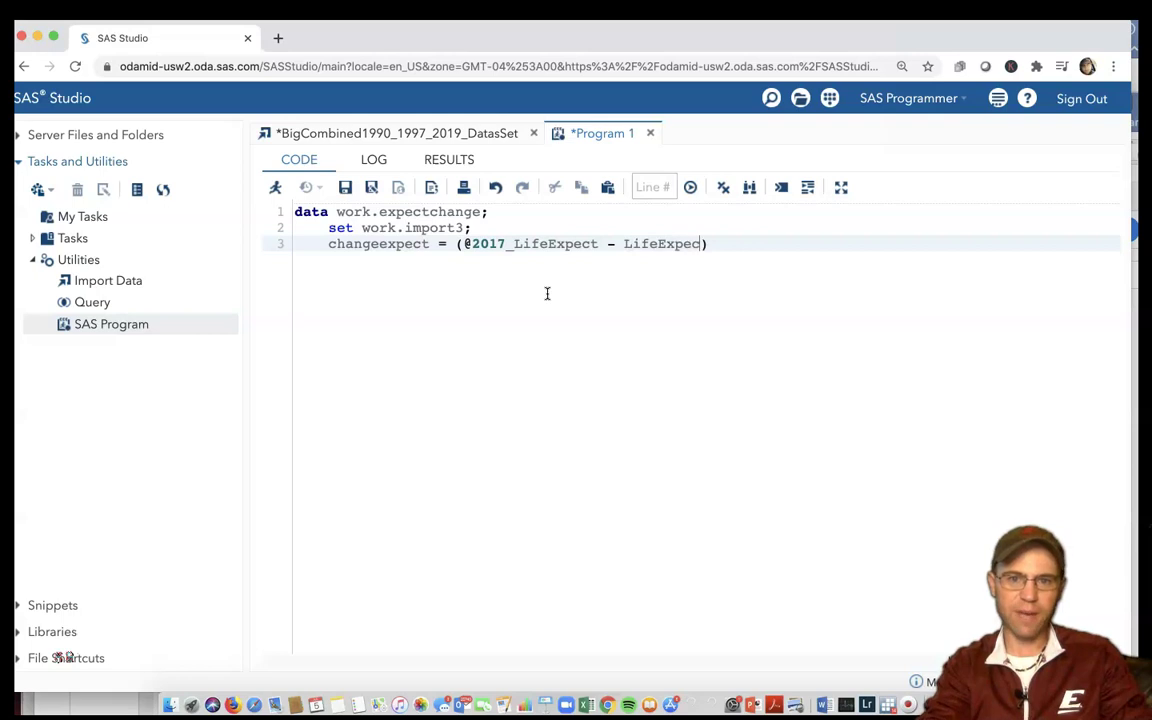
type("t1990")
left_click(522, 253)
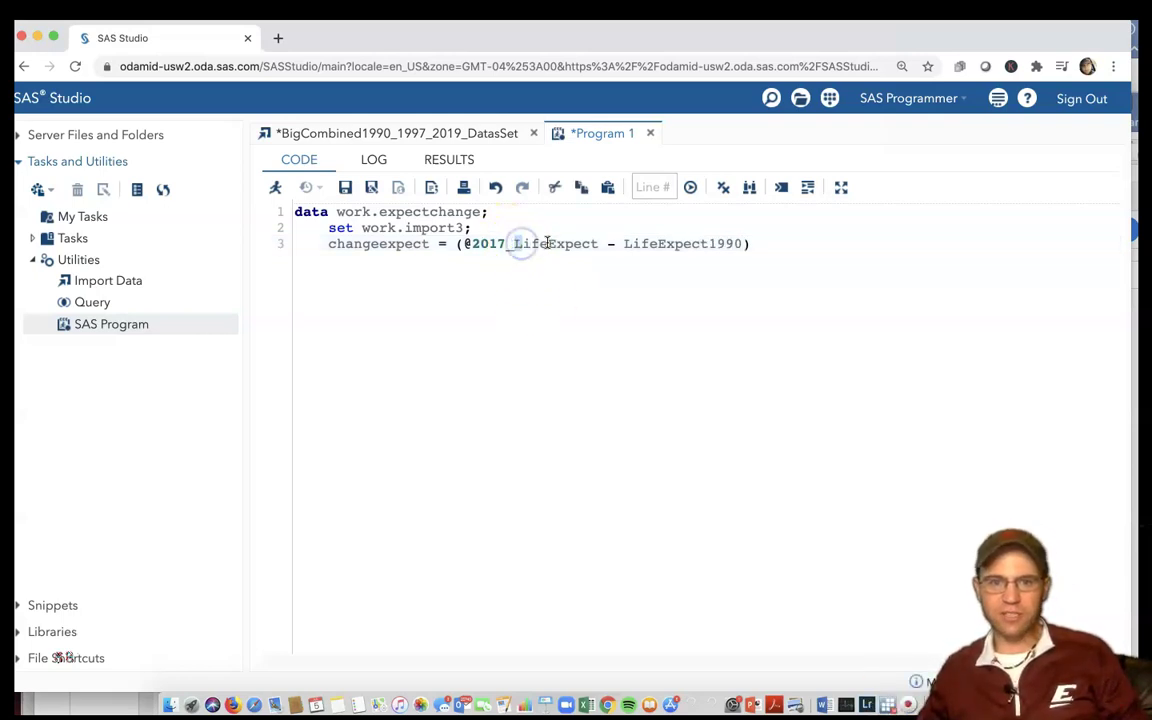
left_click(549, 243)
left_click(522, 248)
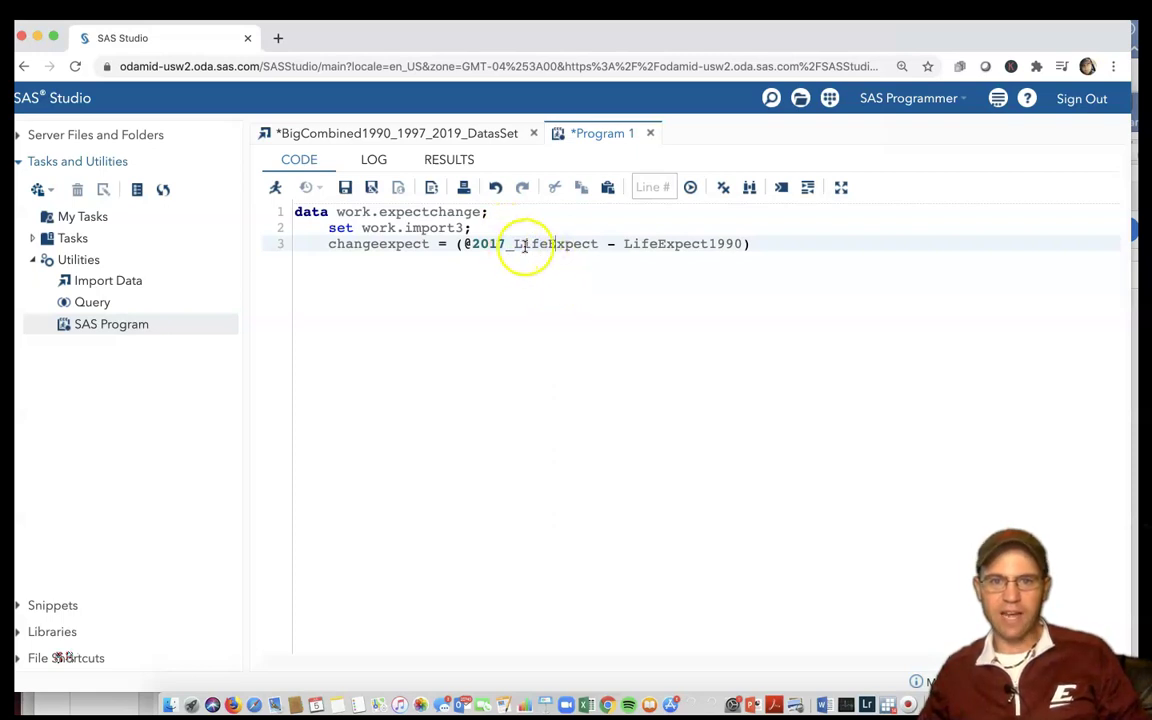
left_click_drag(466, 247, 598, 246)
left_click(380, 131)
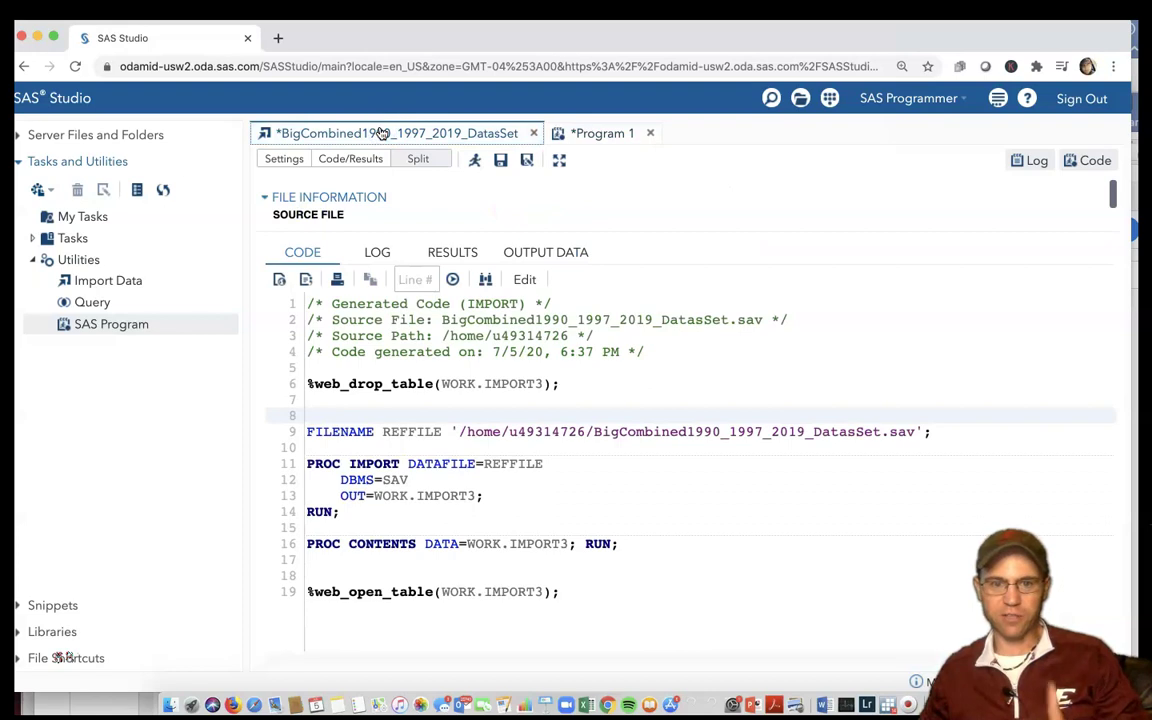
left_click(512, 250)
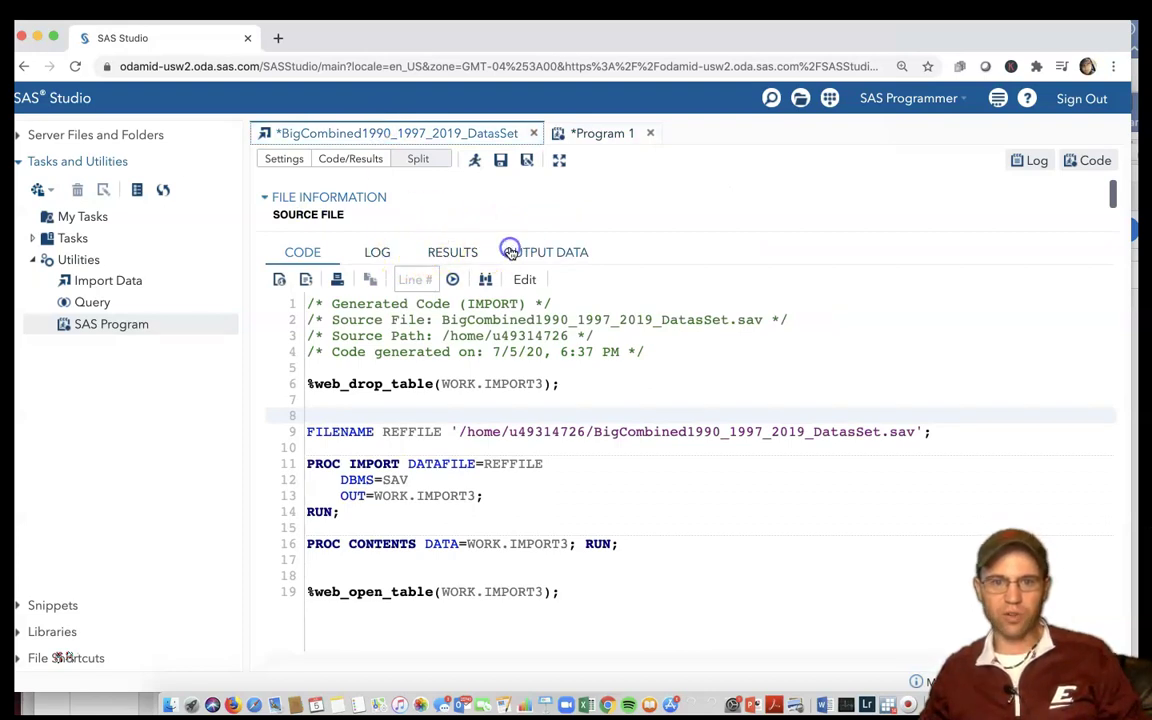
left_click_drag(427, 411, 430, 405)
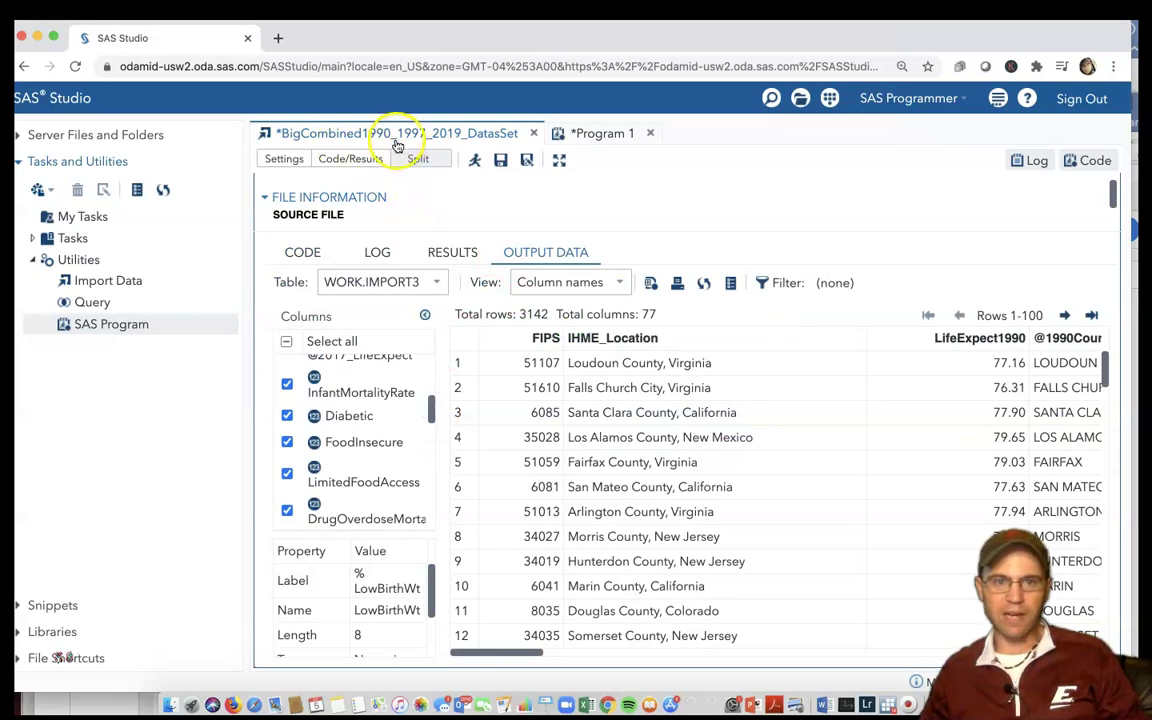
scroll(378, 455, "up", 1)
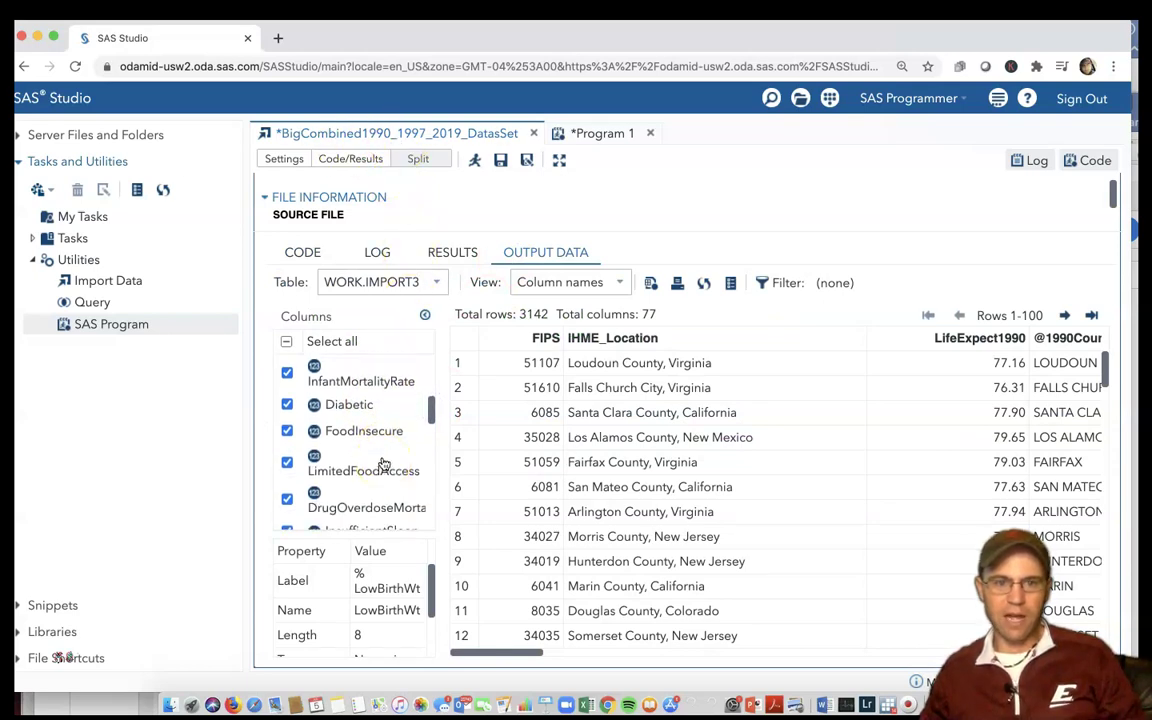
scroll(383, 463, "up", 1)
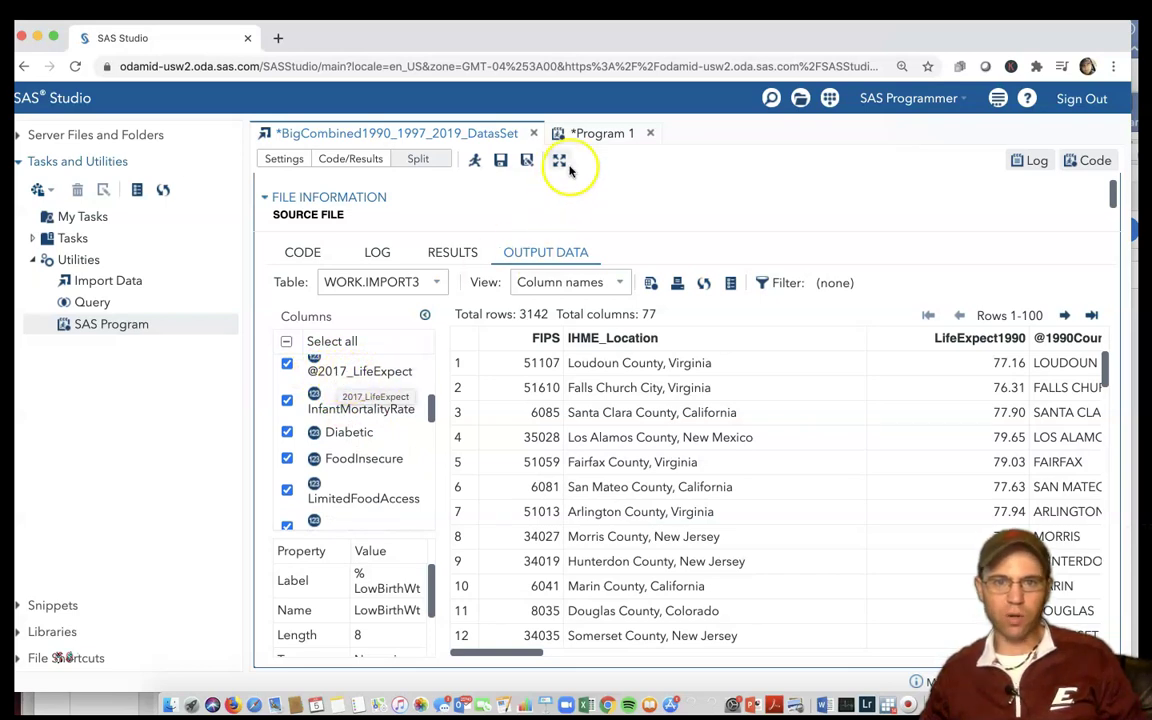
left_click(588, 138)
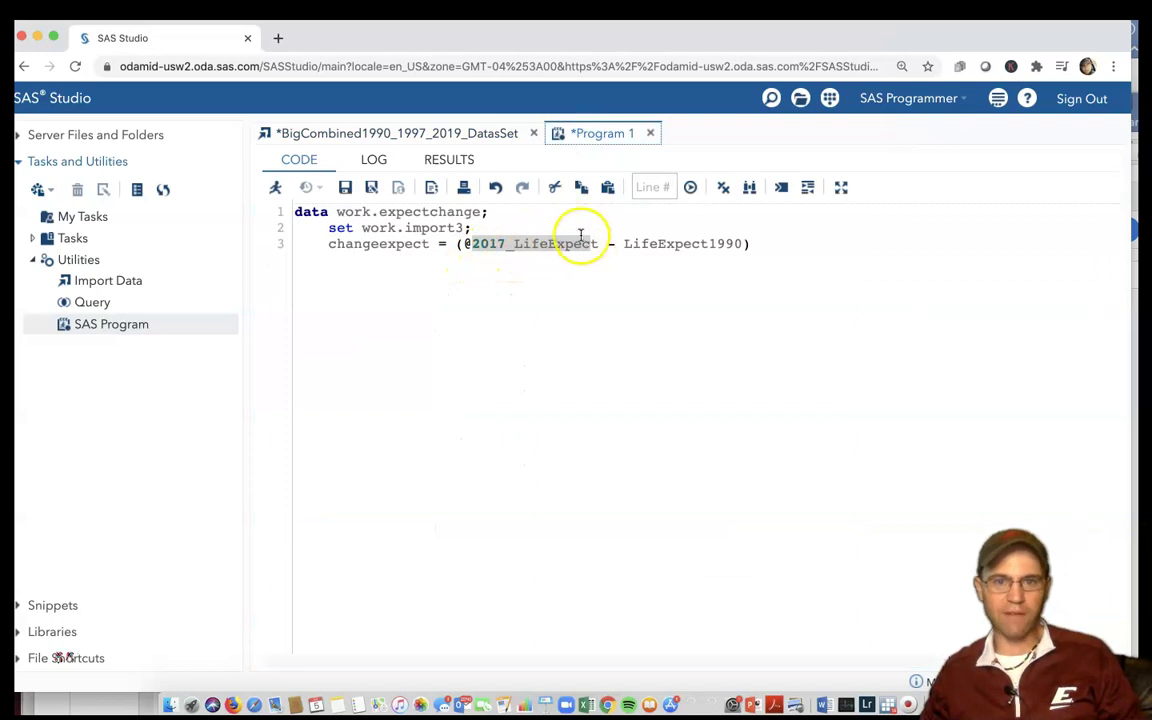
left_click(463, 134)
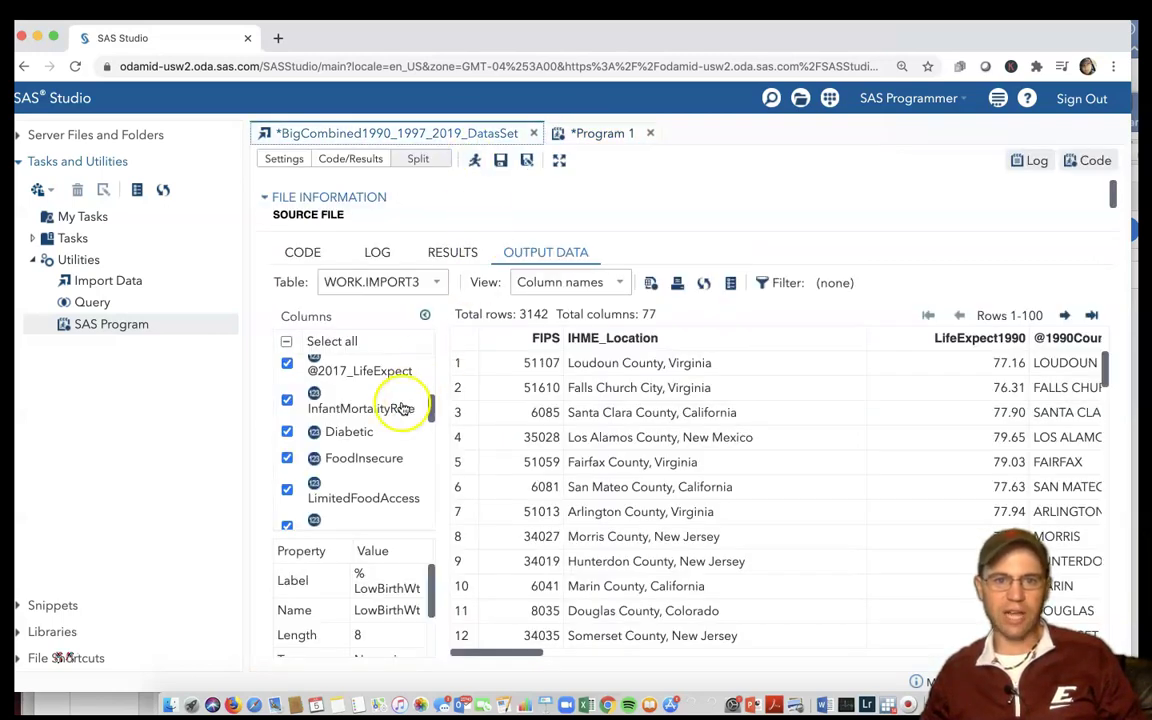
scroll(430, 405, "up", 2)
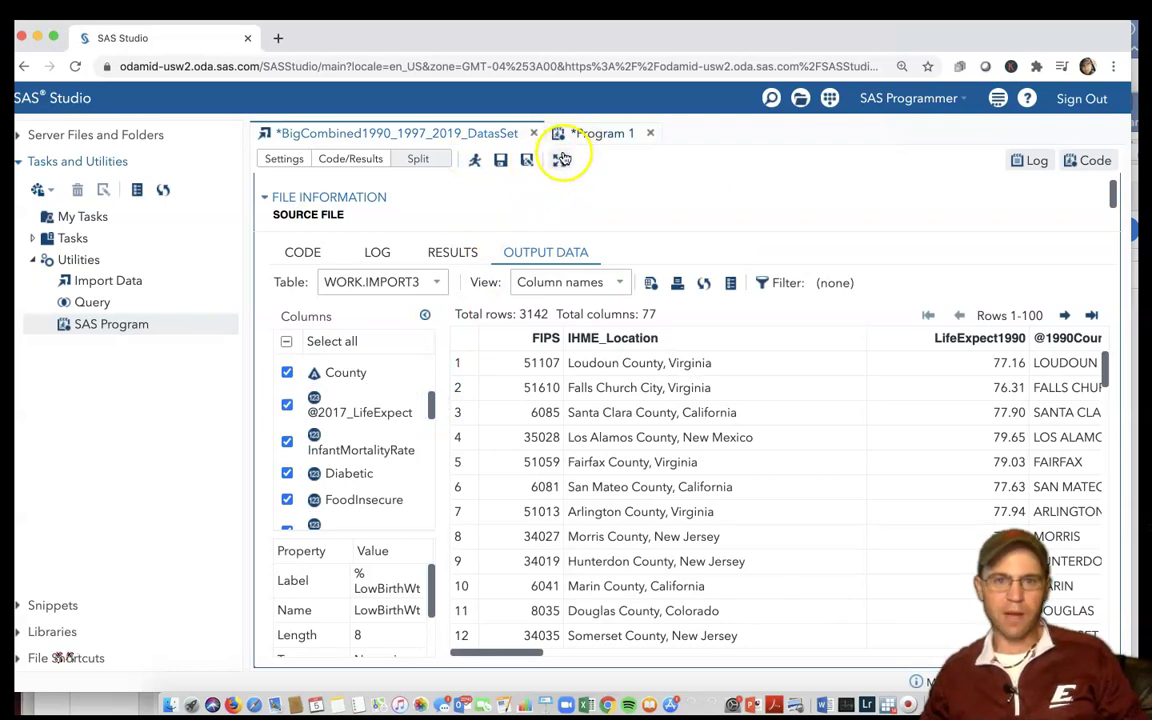
scroll(432, 390, "up", 10)
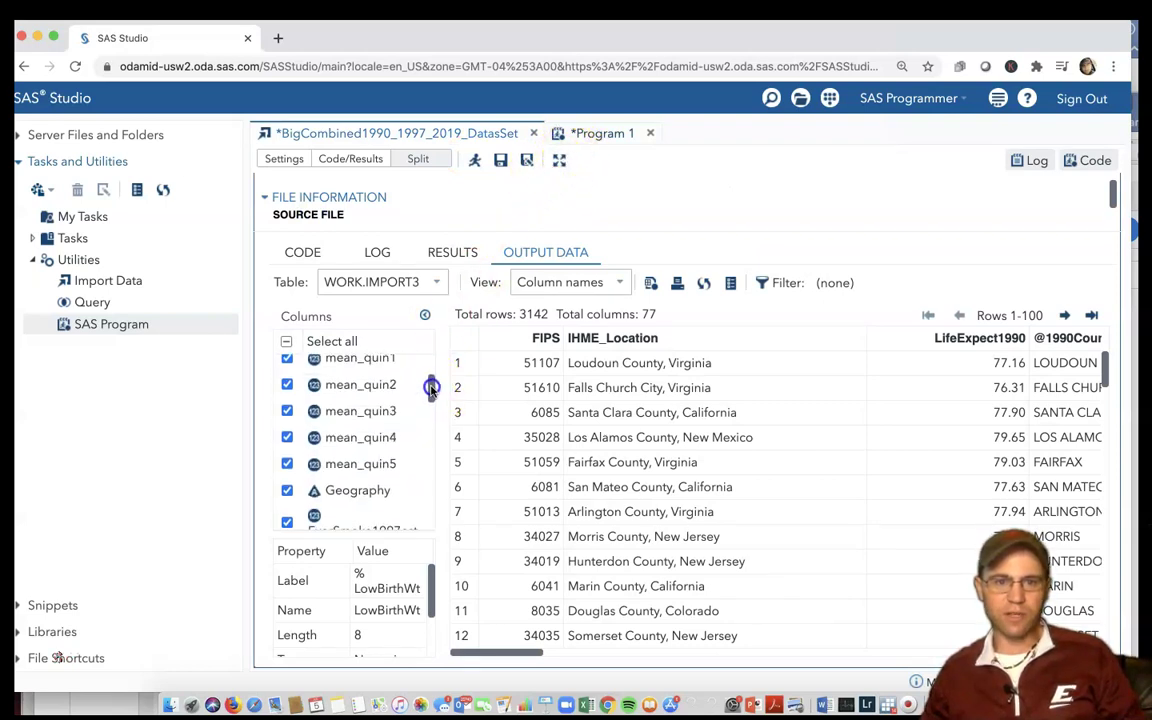
scroll(402, 450, "up", 3)
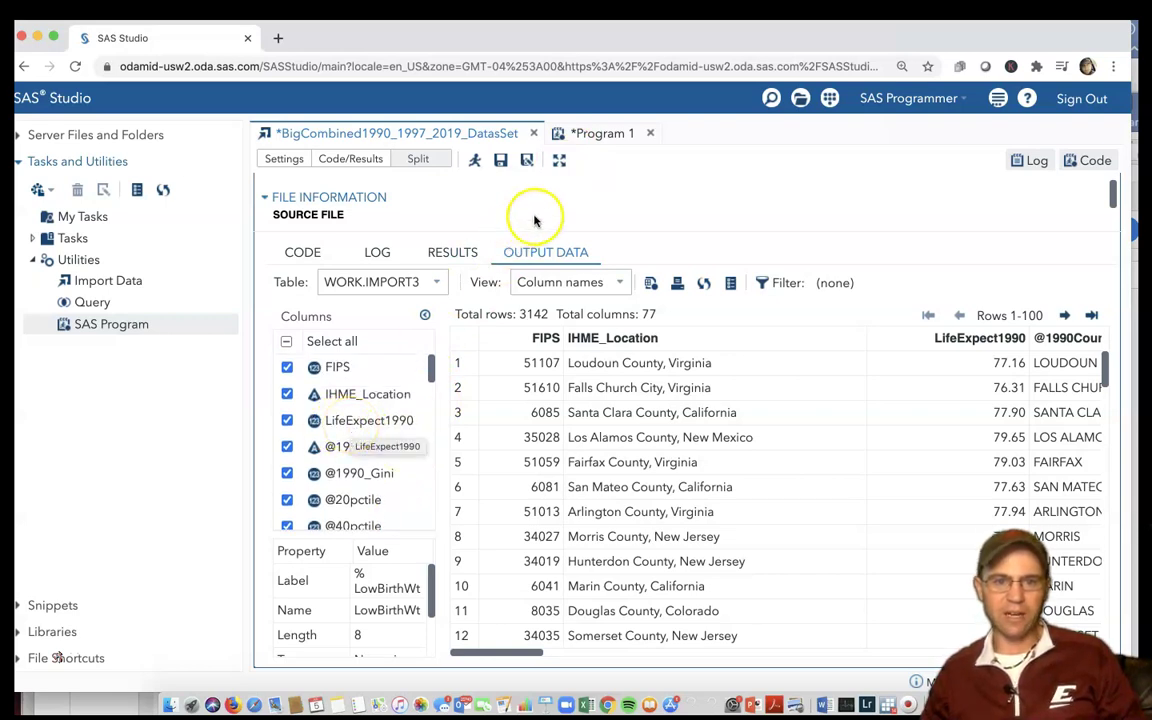
Close line 3 with a semicolon and add 'run;' on line 4
left_click(600, 133)
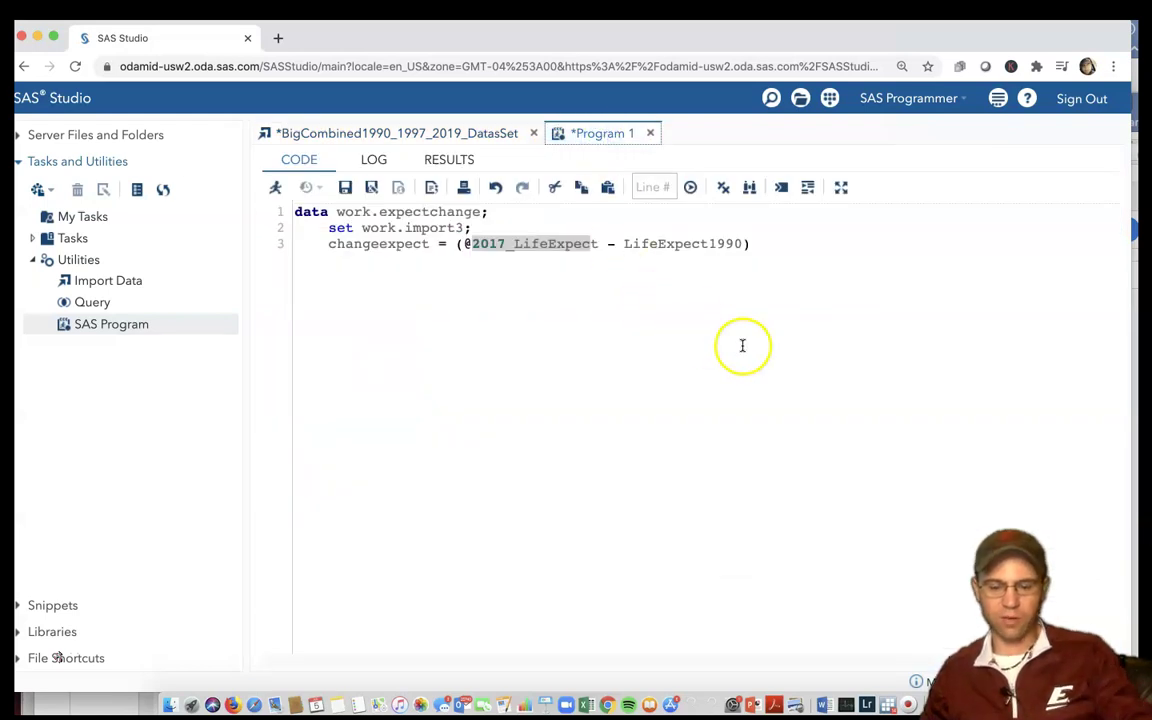
key("super+plus")
key("super+plus")
key("super+plus")
left_click(864, 314)
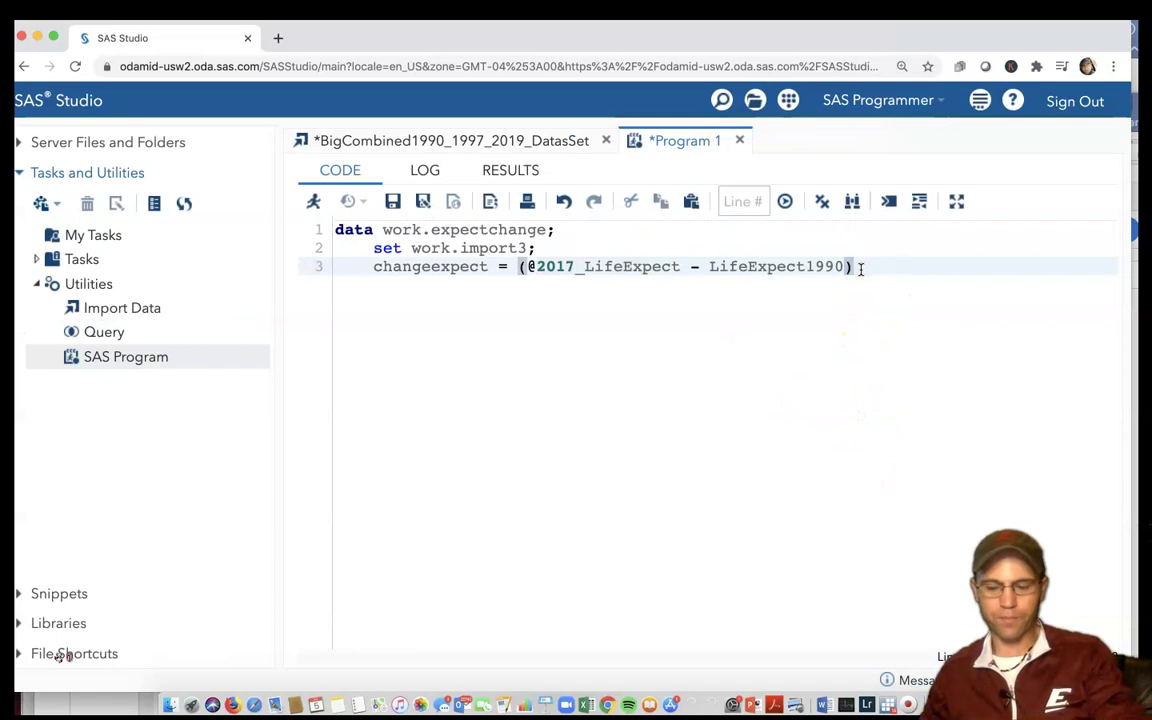
left_click(860, 268)
type(";")
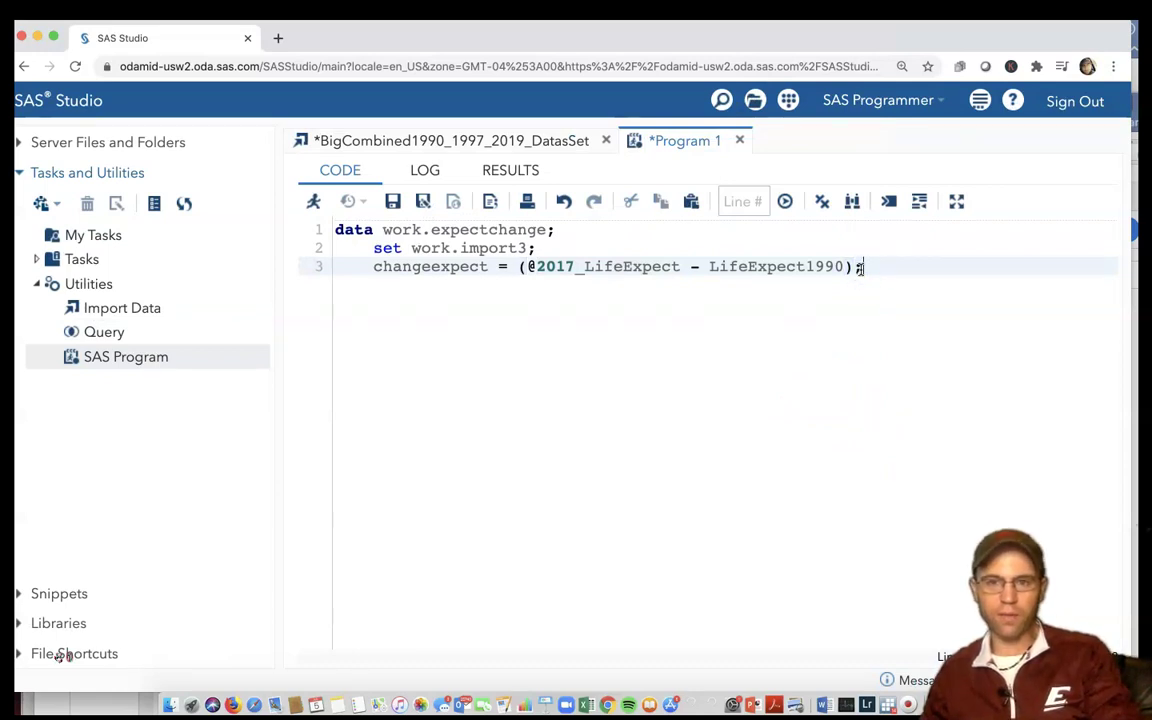
left_click_drag(528, 267, 674, 273)
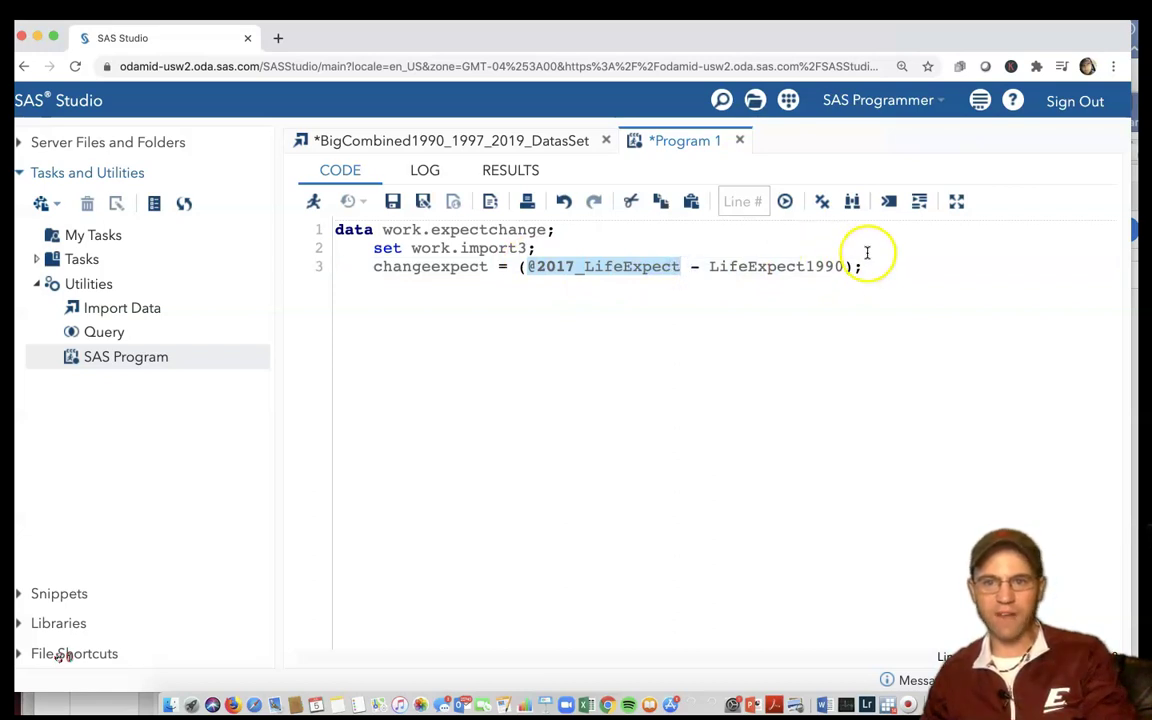
left_click(880, 267)
key("Return")
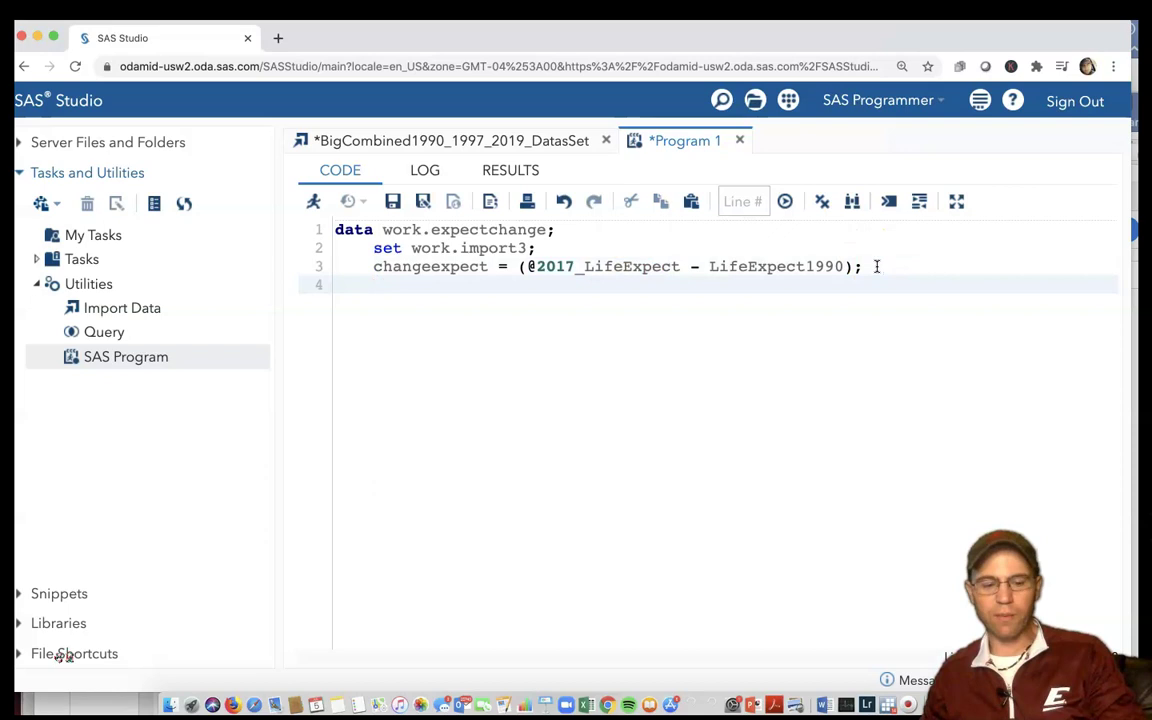
type("run")
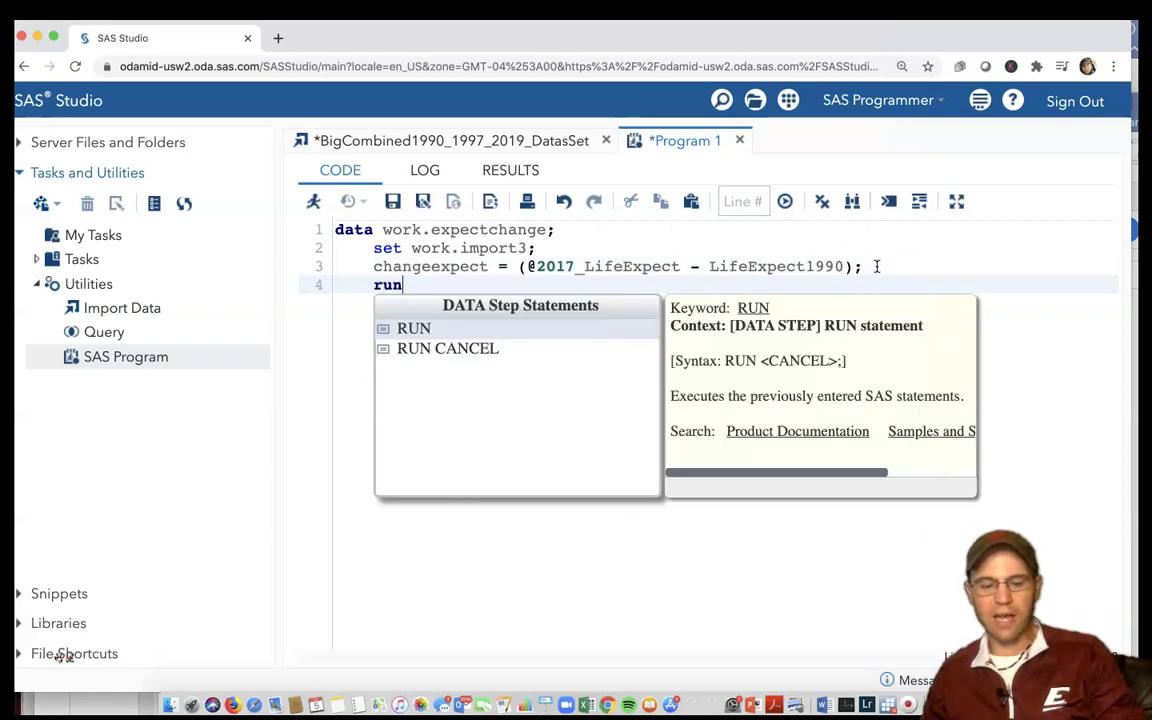
type(";")
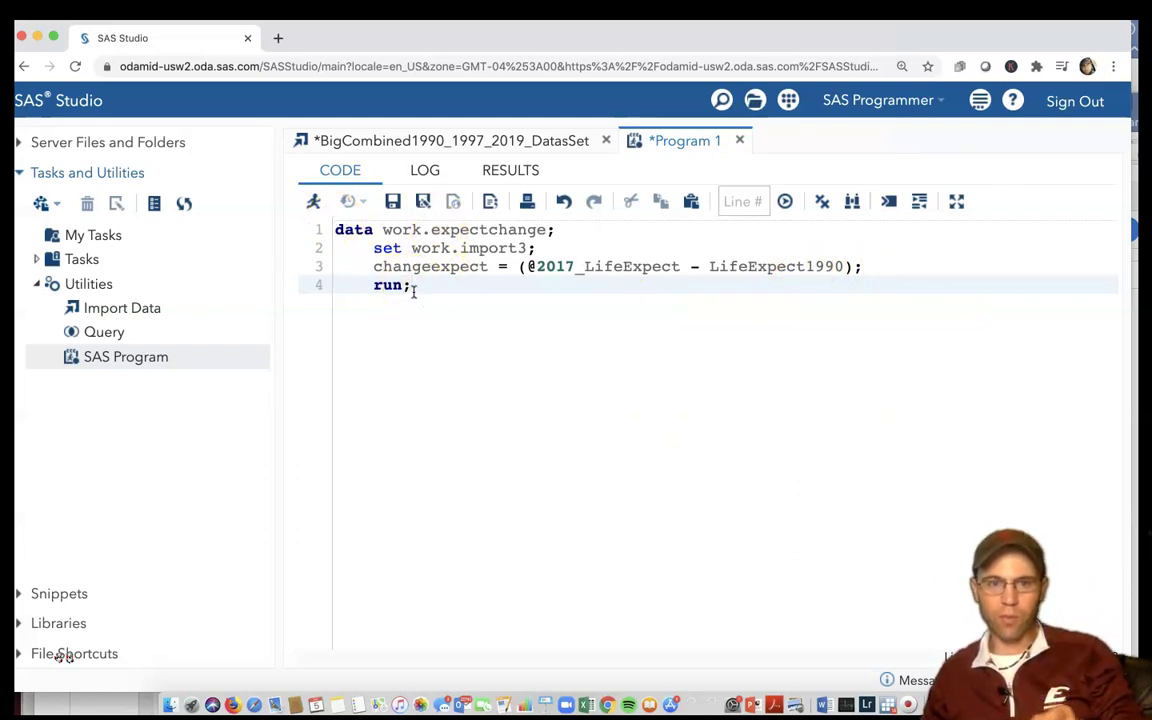
left_click_drag(411, 285, 373, 285)
Run the DATA step and find changeexpect among WORK.EXPECTCHANGE's 78 columns
left_click(356, 287)
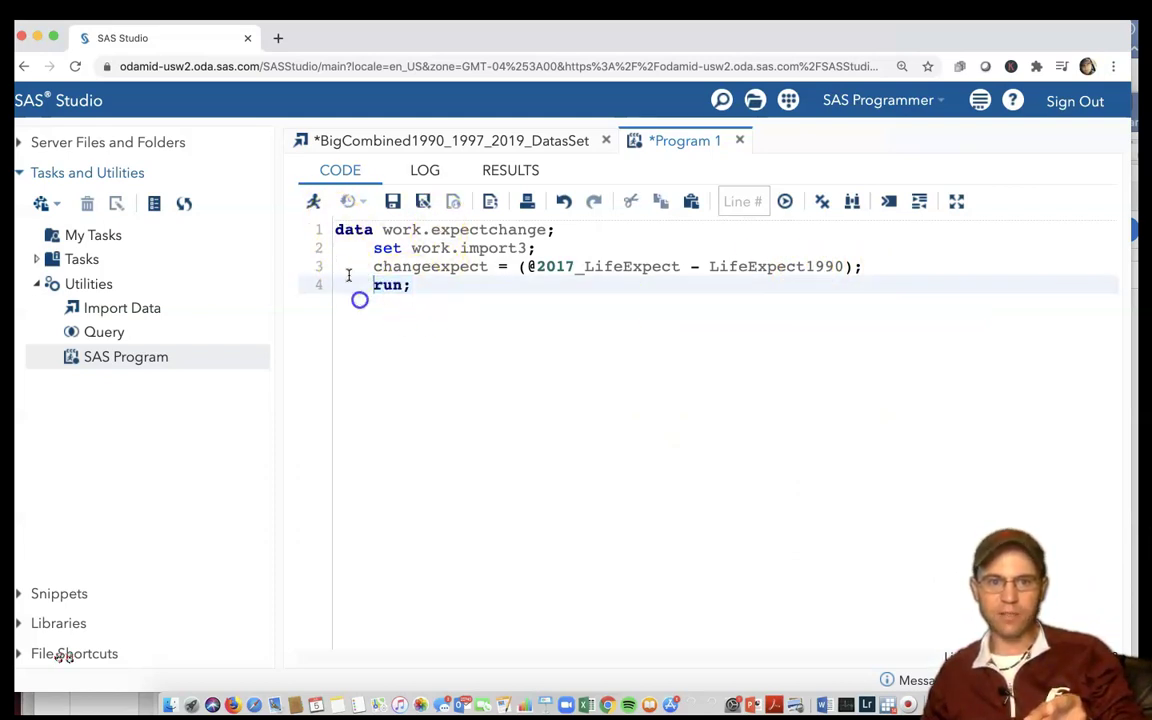
left_click(313, 203)
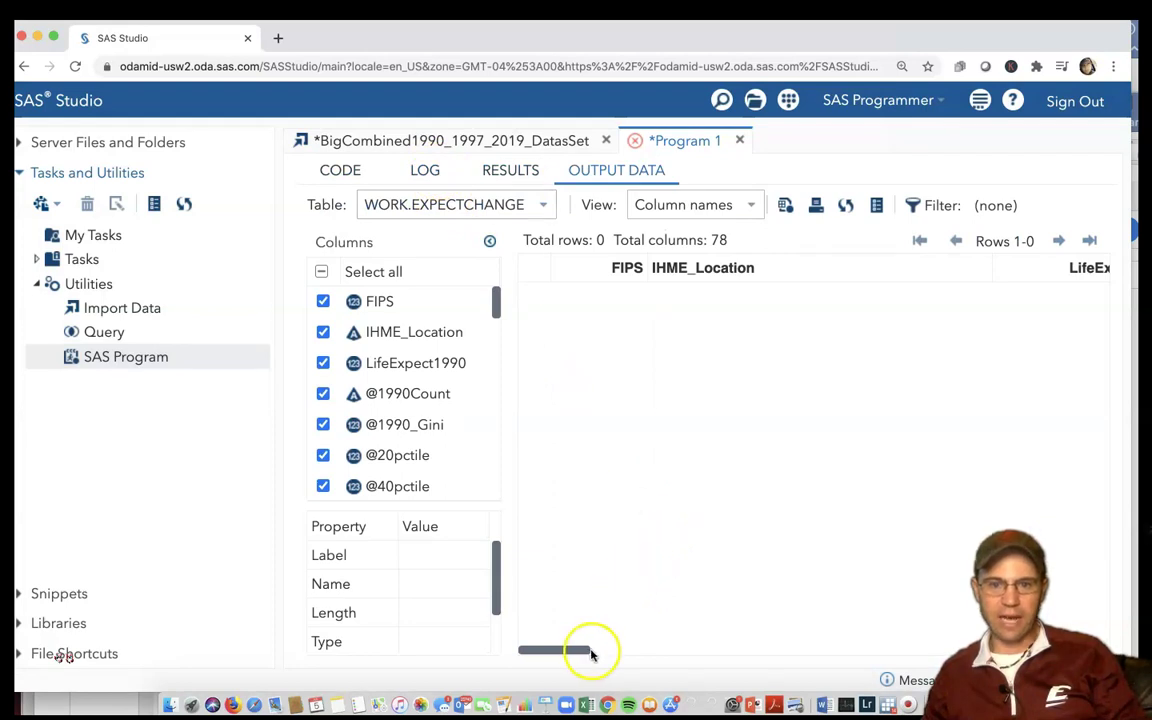
left_click_drag(590, 652, 879, 583)
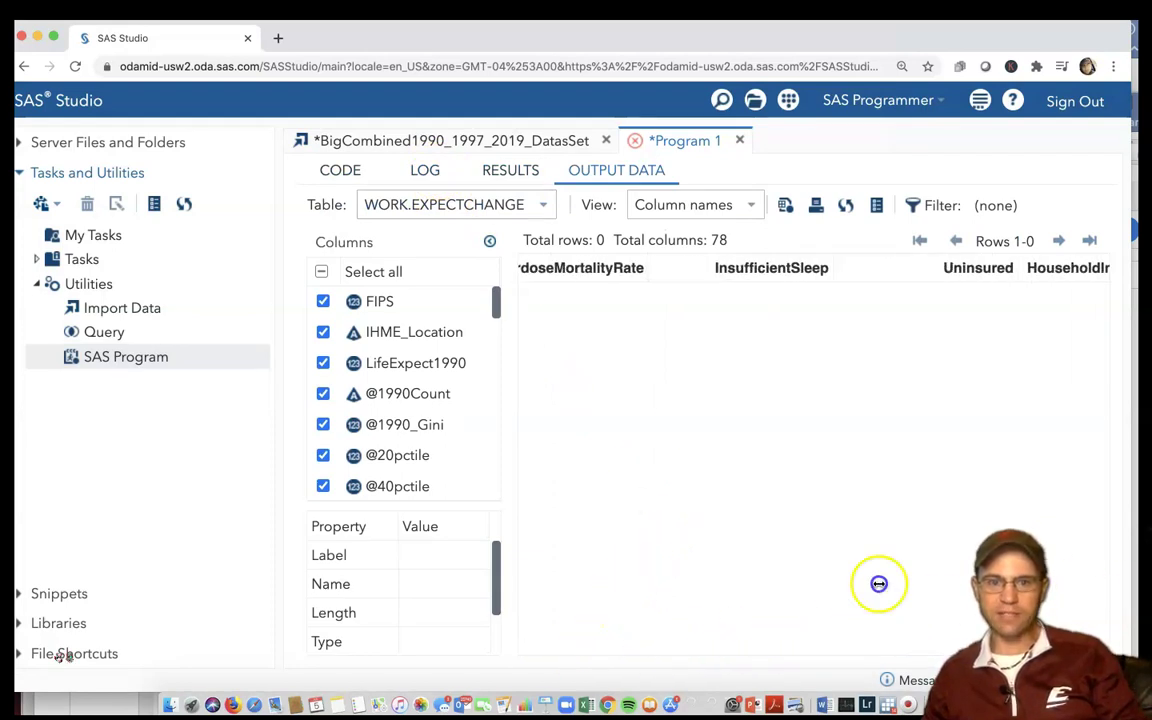
left_click_drag(494, 290, 496, 503)
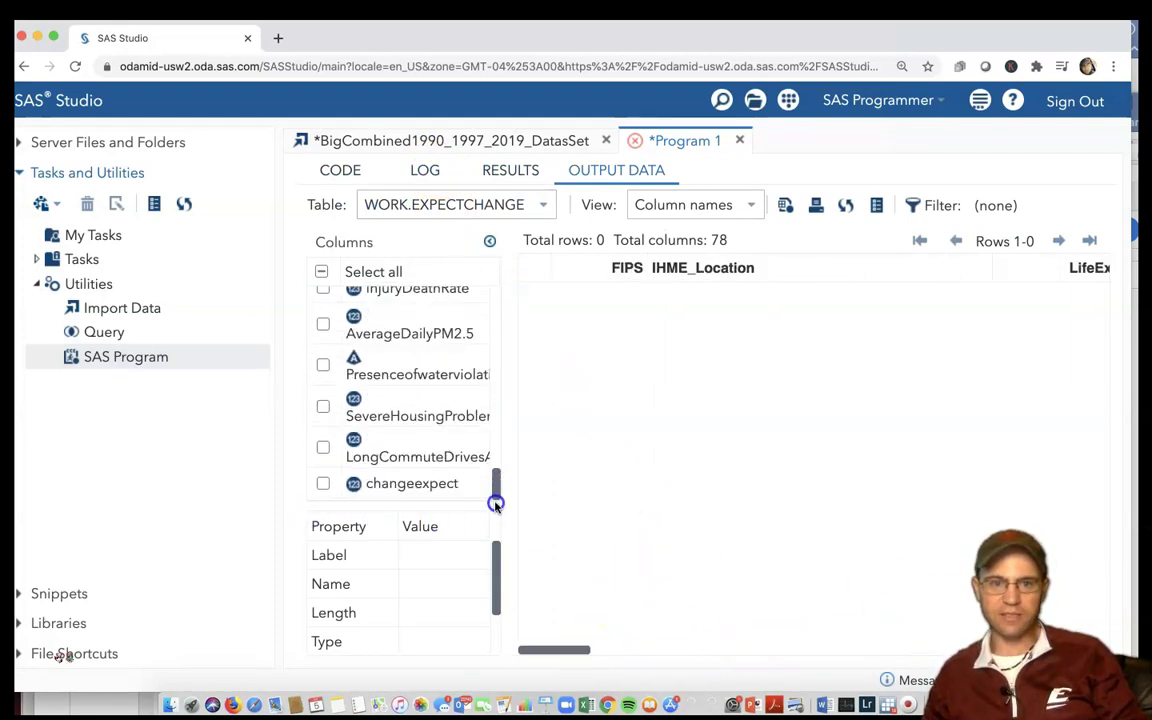
left_click(323, 483)
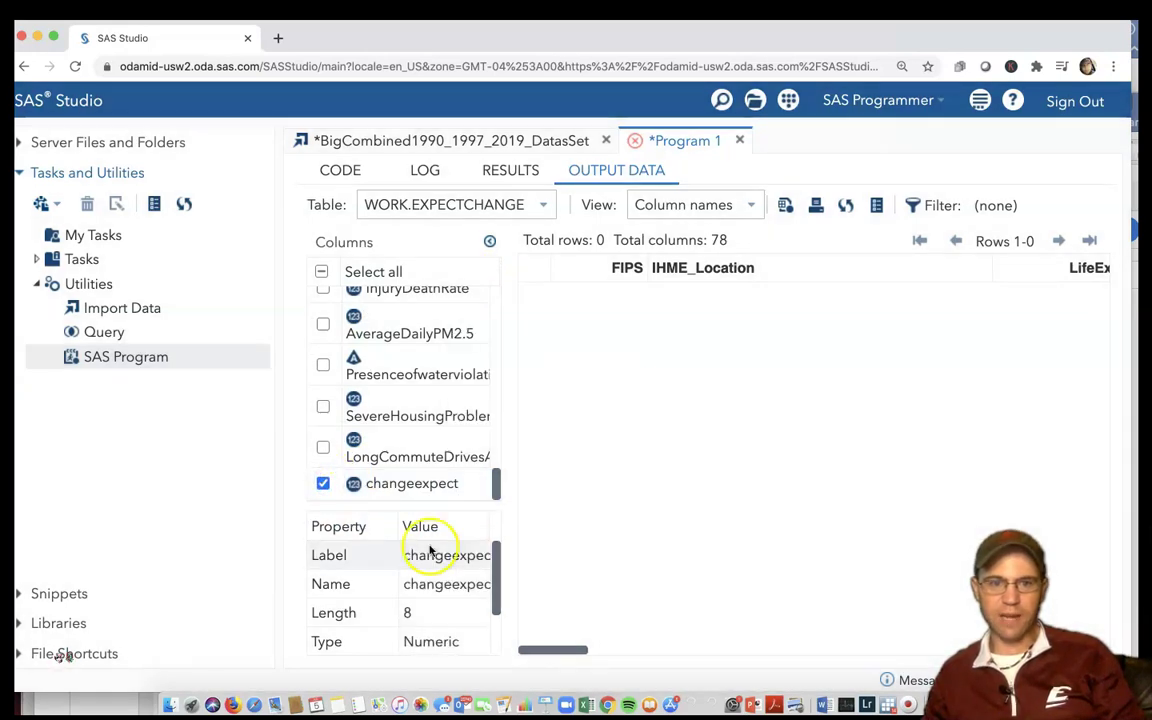
mouse_move(533, 655)
left_mouse_down()
mouse_move(972, 620)
mouse_move(995, 640)
mouse_move(520, 648)
left_mouse_up()
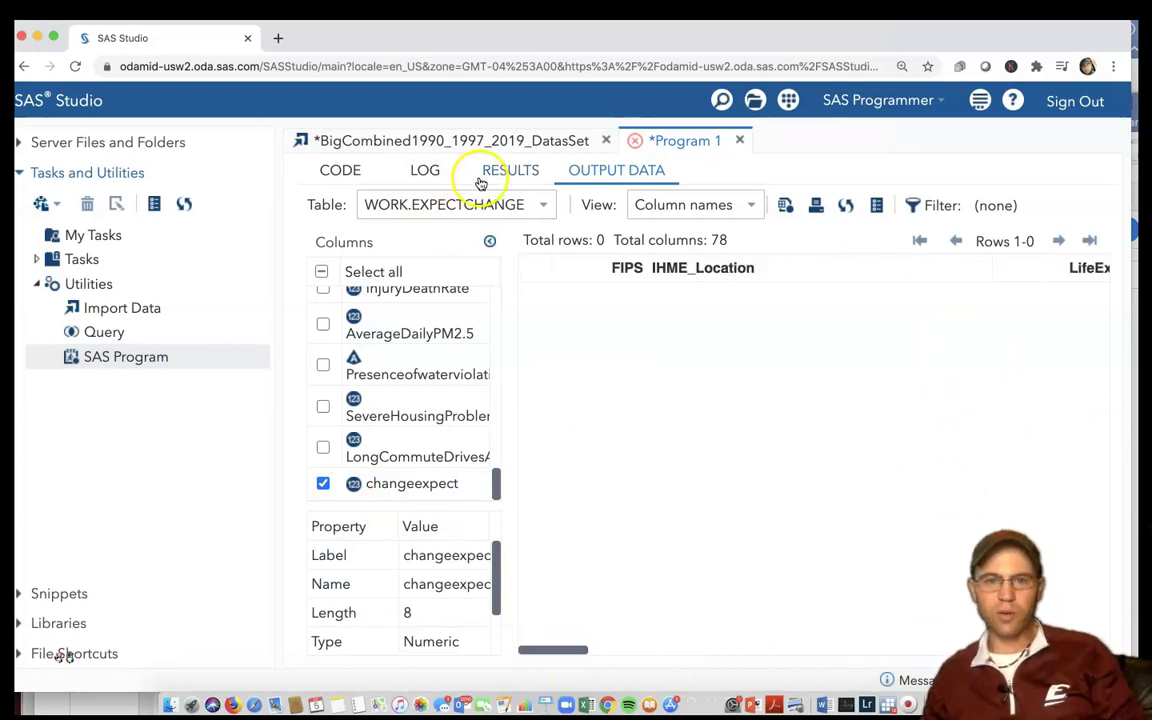
left_click(424, 170)
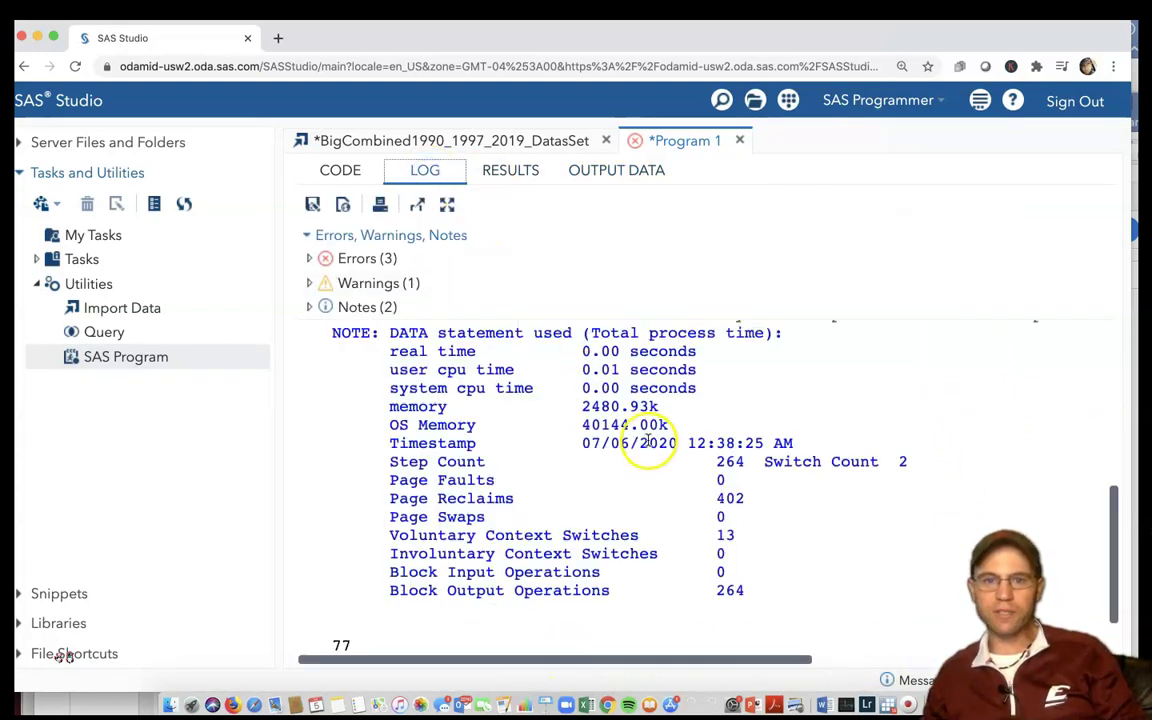
scroll(648, 440, "up", 10)
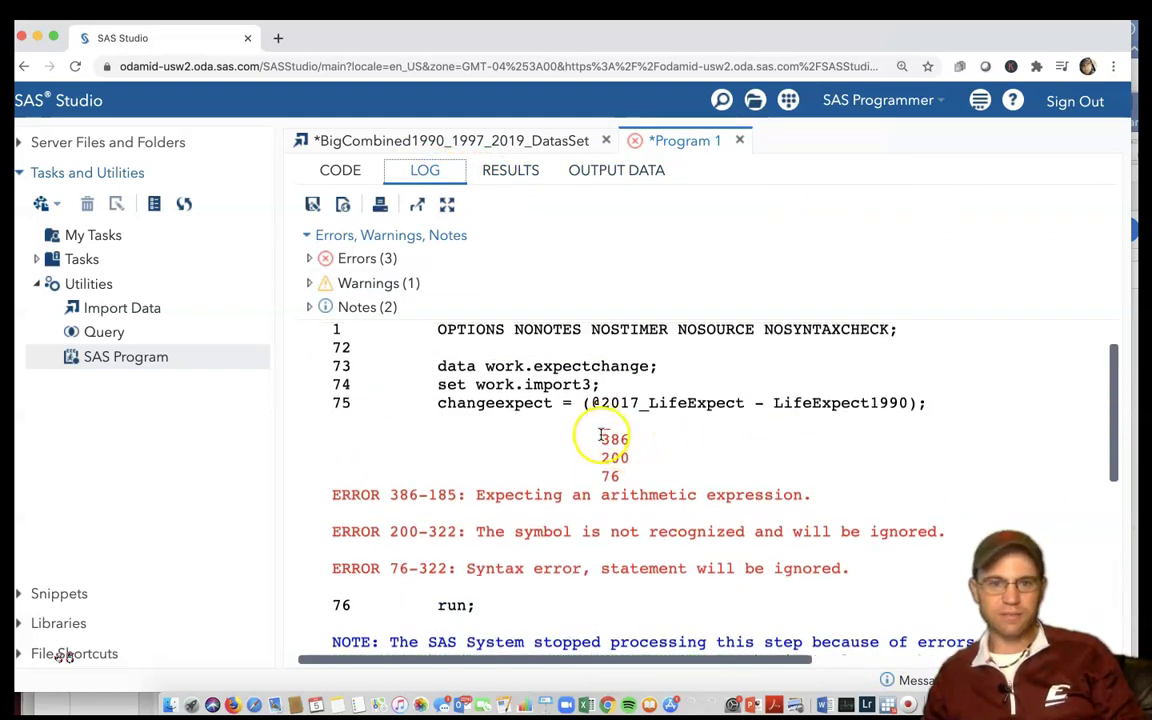
scroll(601, 434, "up", 3)
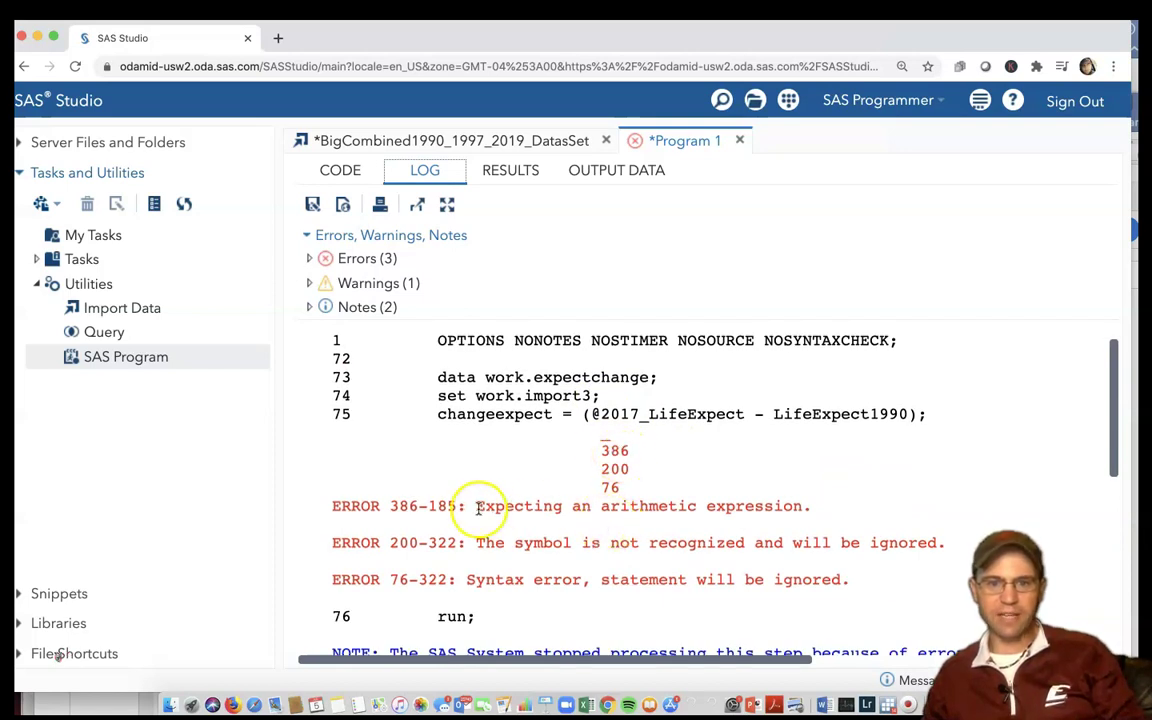
left_click_drag(475, 506, 822, 506)
left_click_drag(765, 414, 598, 398)
left_click_drag(574, 543, 822, 538)
left_click_drag(591, 414, 621, 414)
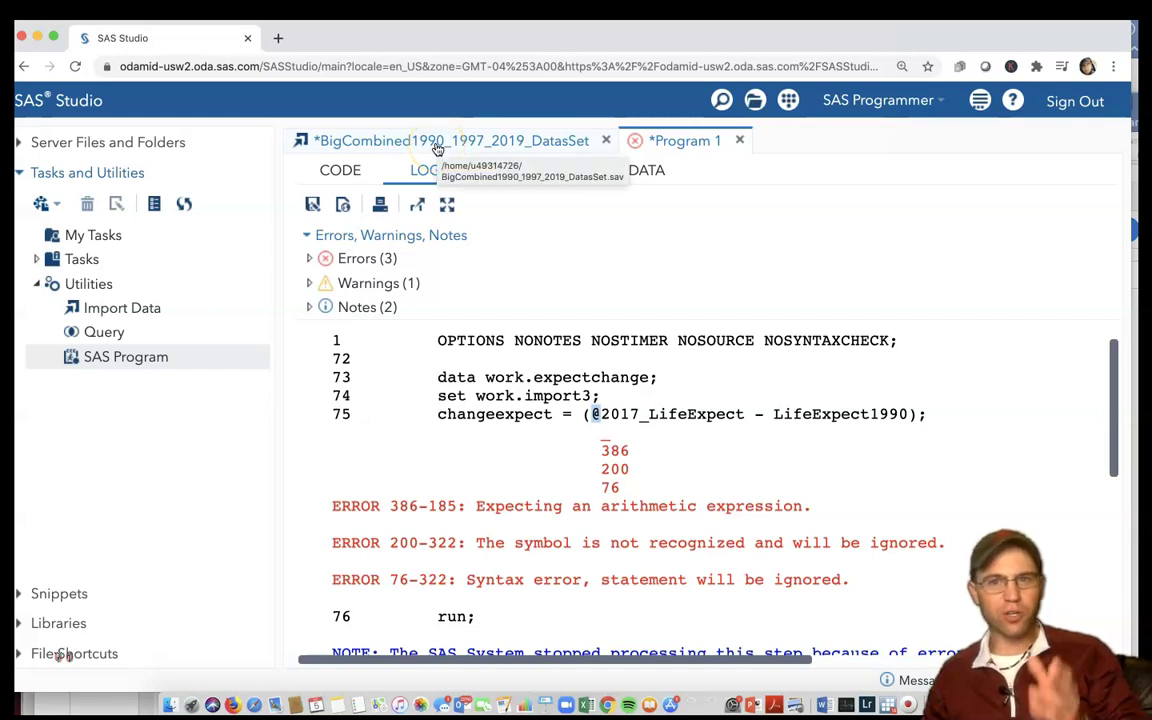
Go back to the BigCombined table and expand Tasks > Statistics to Summary Statistics
left_click(437, 143)
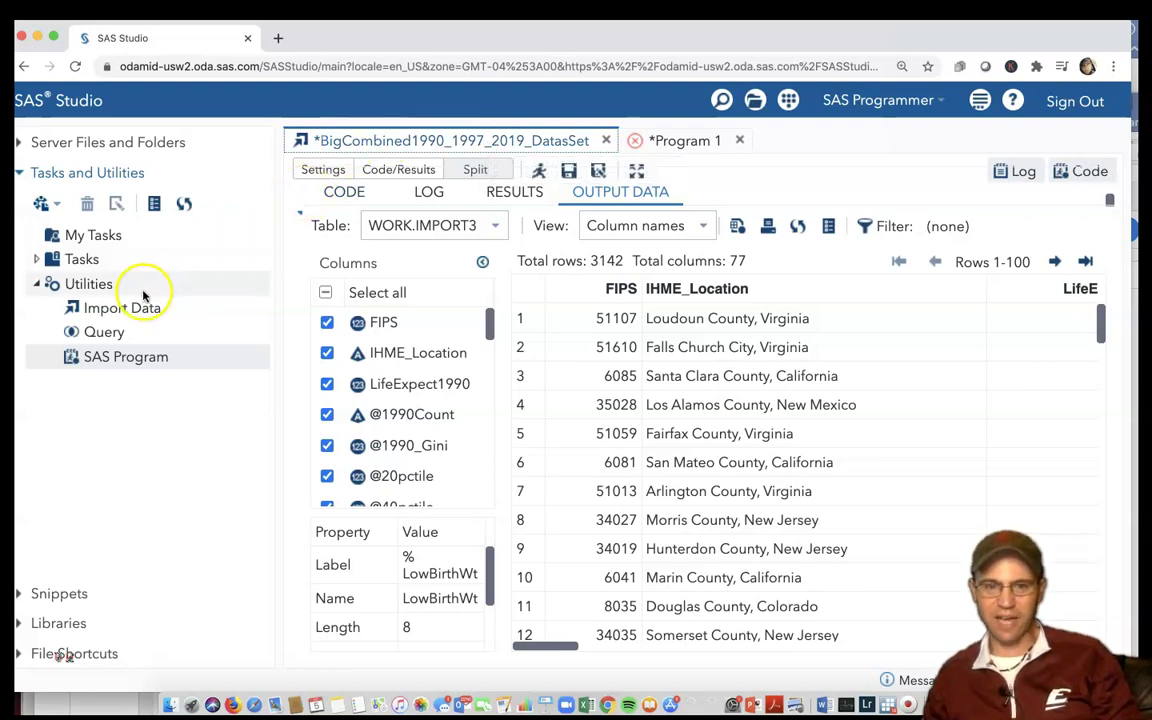
left_click(36, 261)
left_click(56, 357)
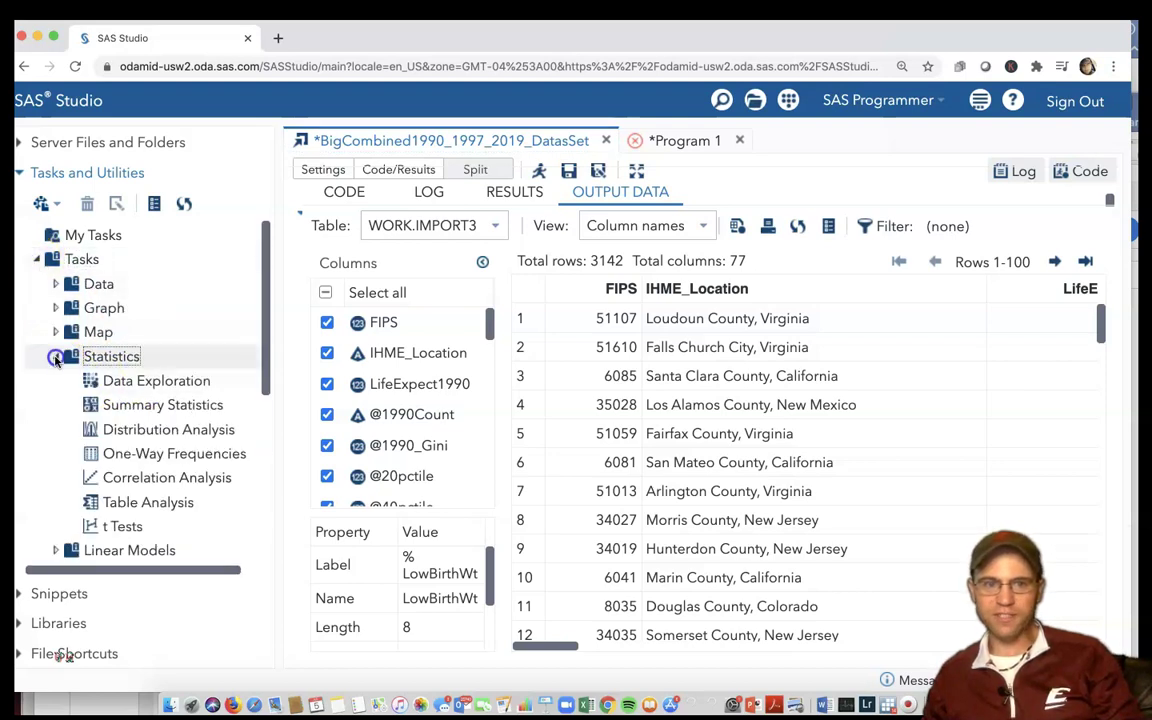
left_click(145, 407)
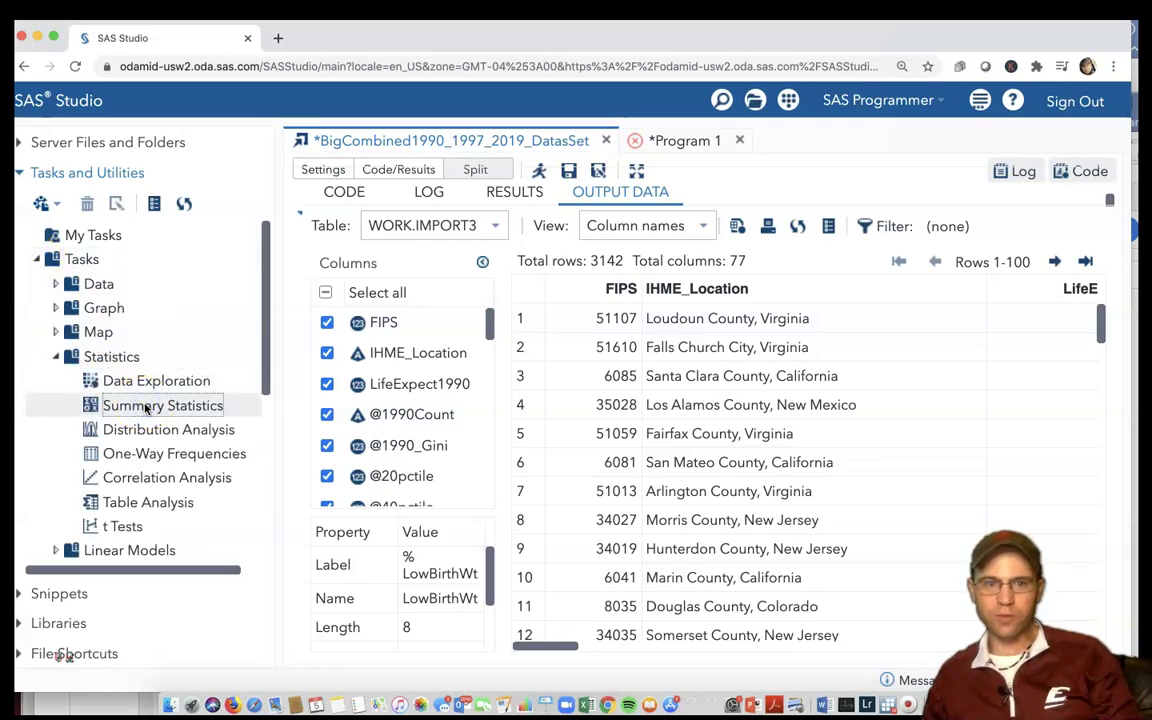
double_click(145, 407)
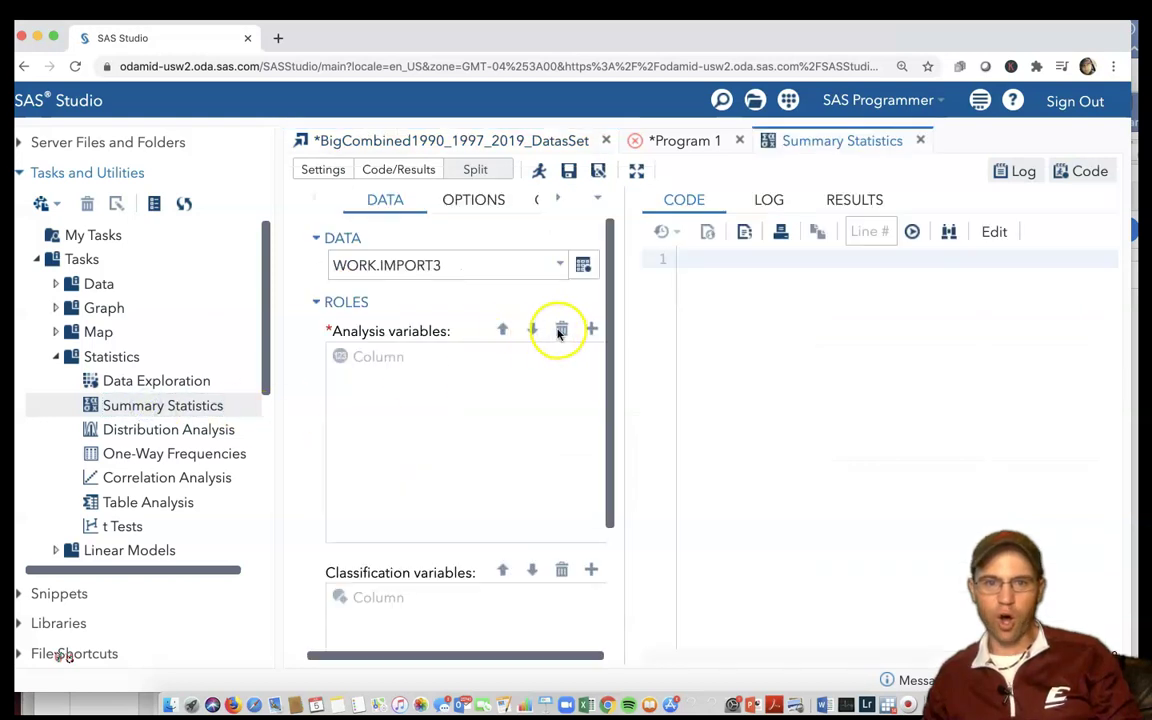
left_click(589, 331)
scroll(586, 399, "down", 5)
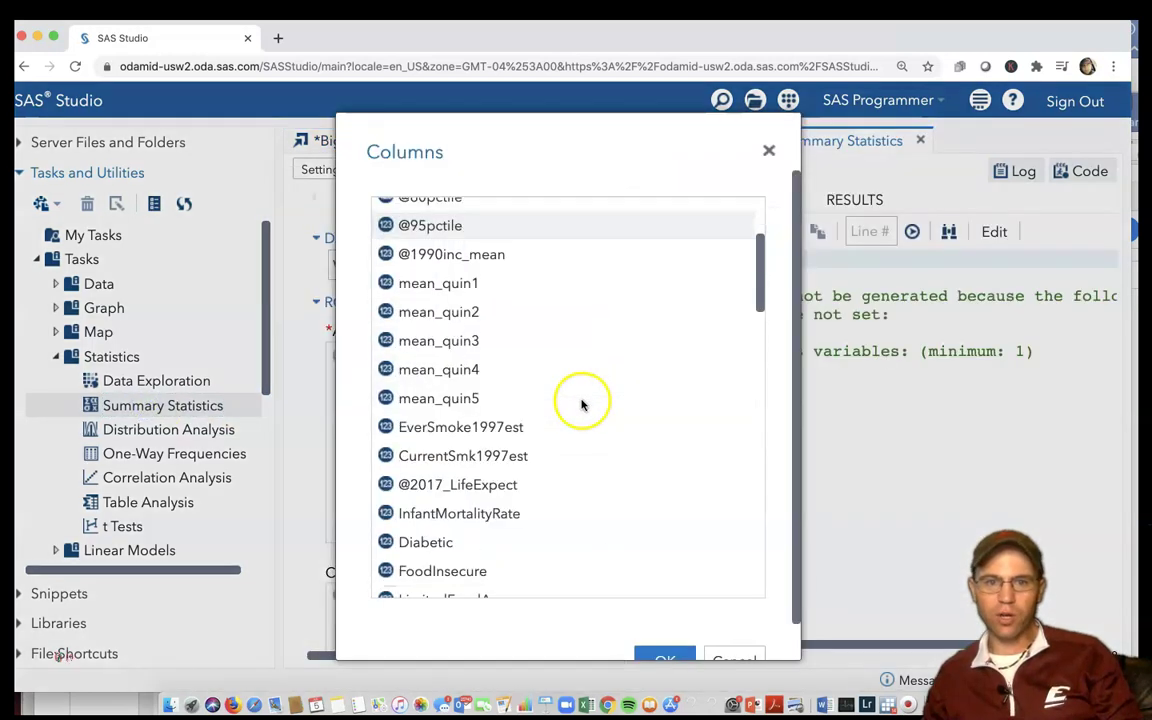
double_click(440, 450)
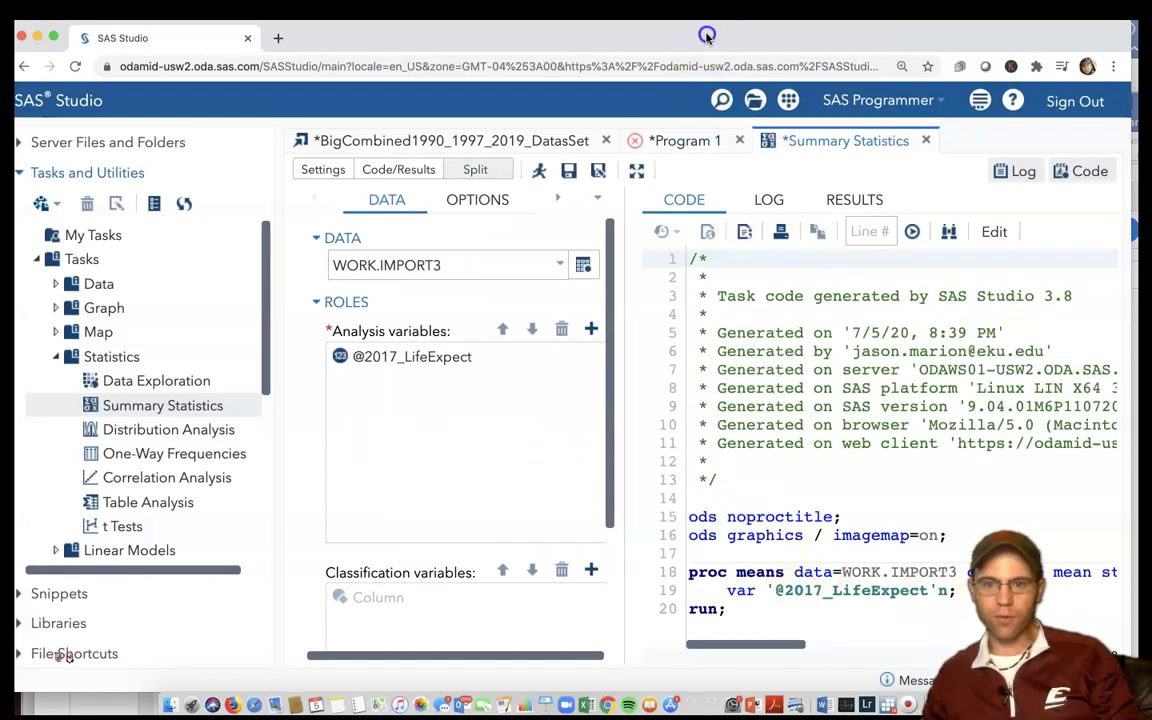
left_click_drag(636, 30, 586, 25)
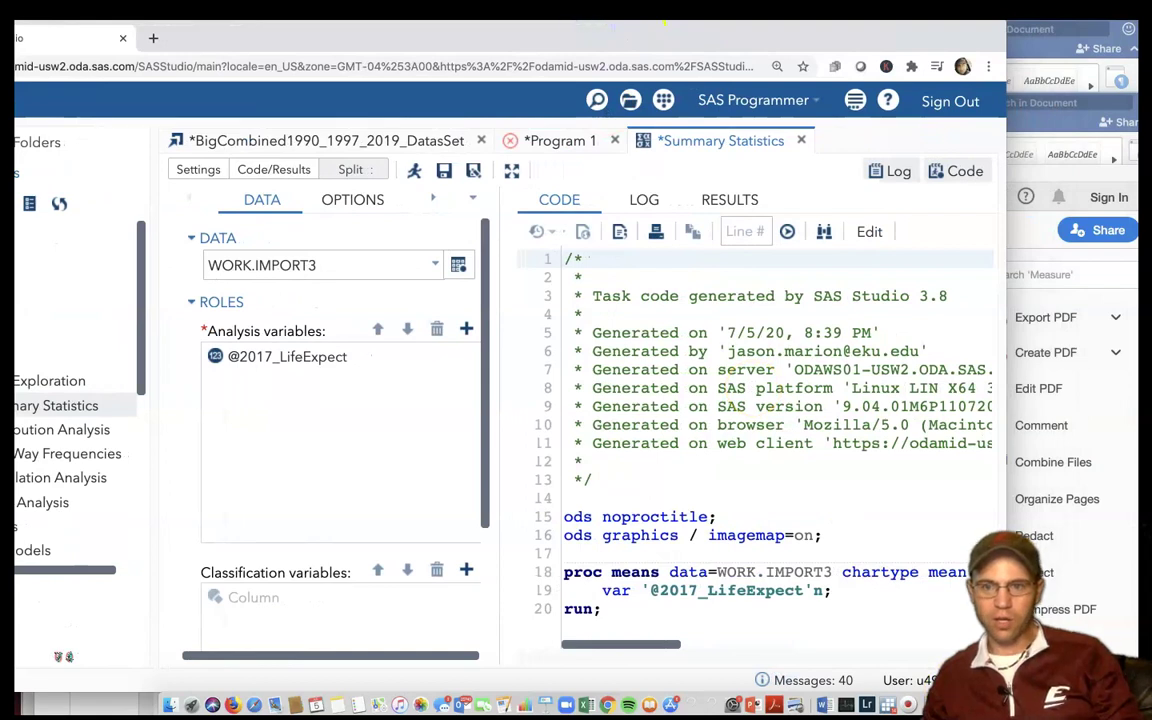
key("ctrl+alt+Return")
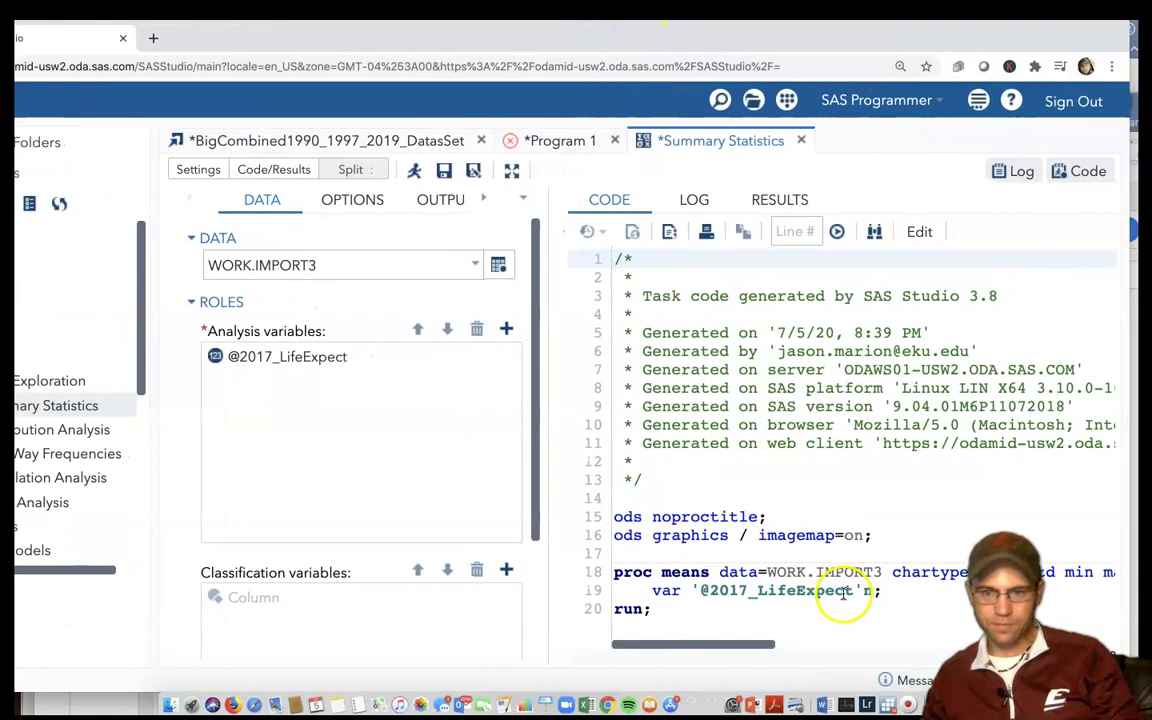
left_click(692, 590)
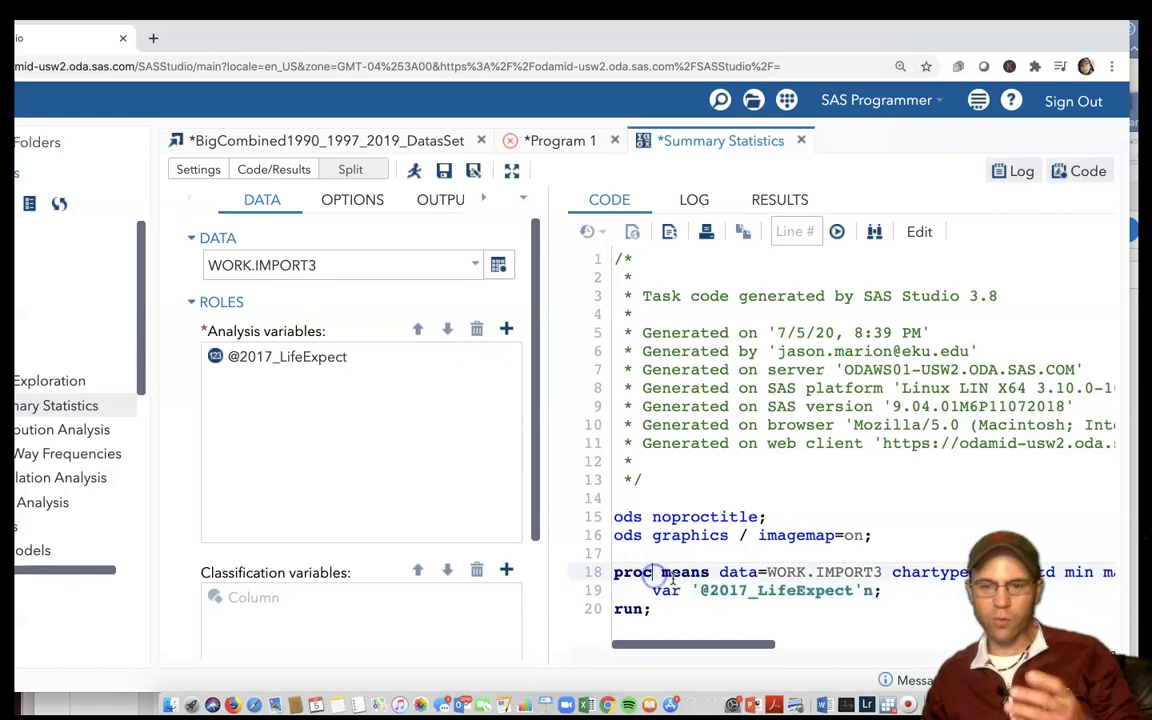
left_click_drag(693, 590, 862, 591)
left_click(690, 590)
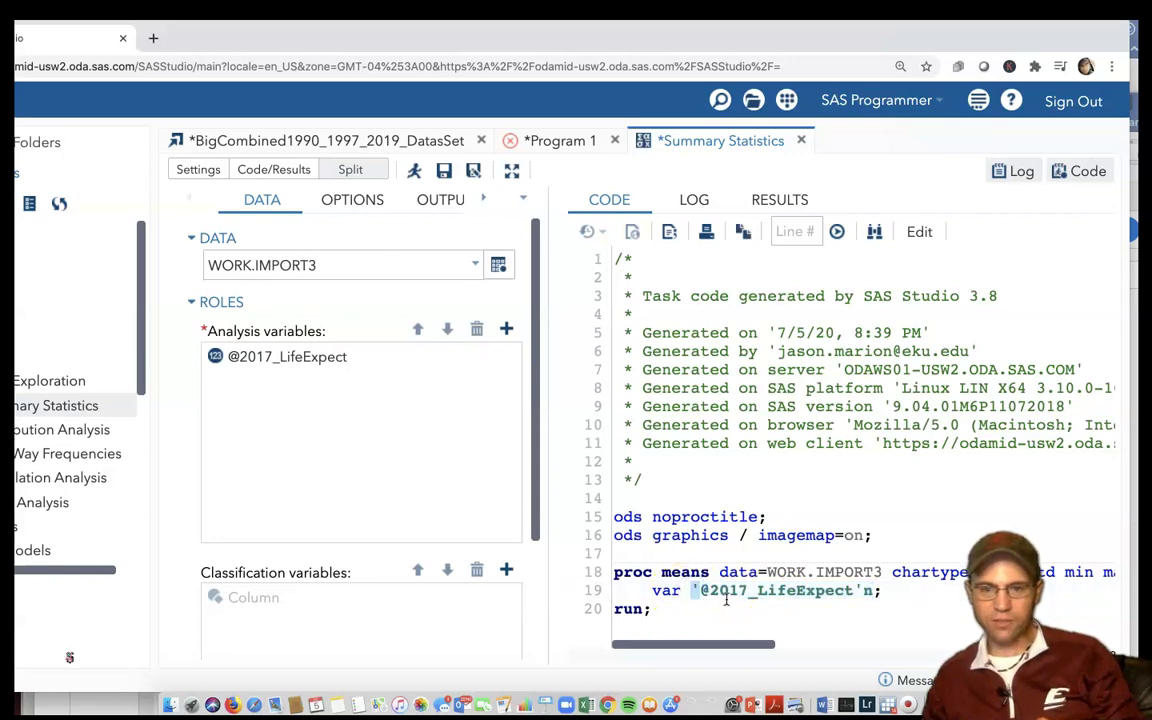
left_click_drag(700, 590, 858, 591)
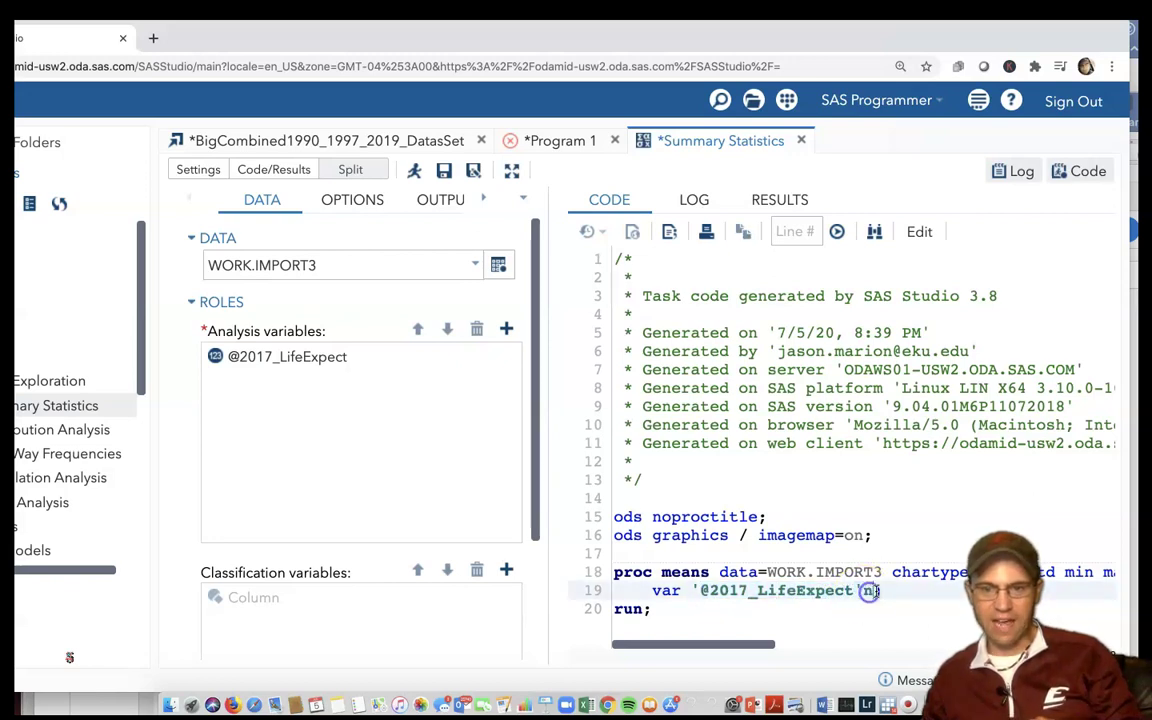
type("'")
key("Down")
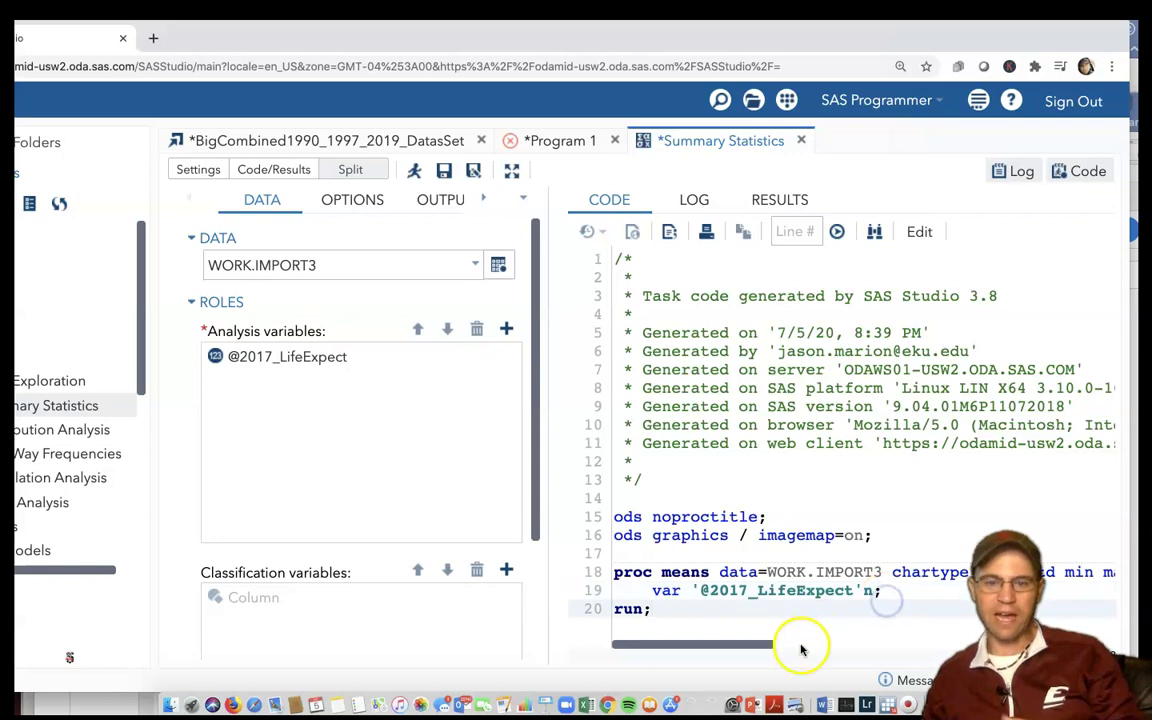
Return to Program 1 and switch its view from the log to CODE
left_click(560, 141)
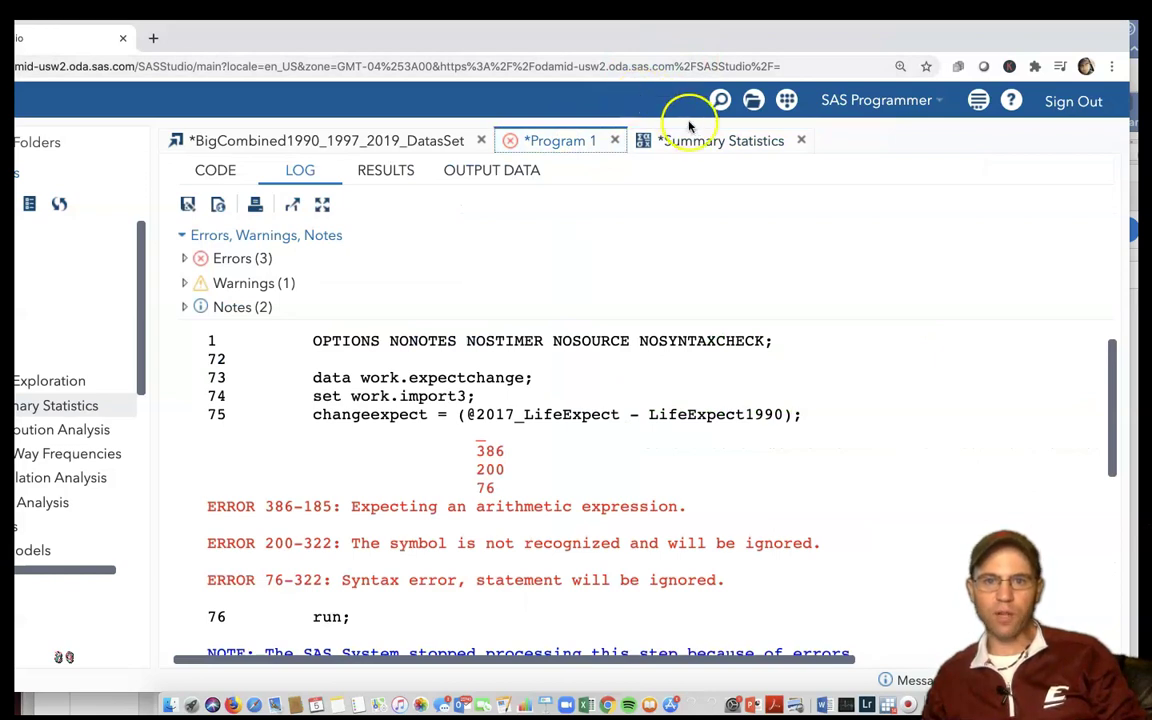
left_click_drag(591, 39, 640, 32)
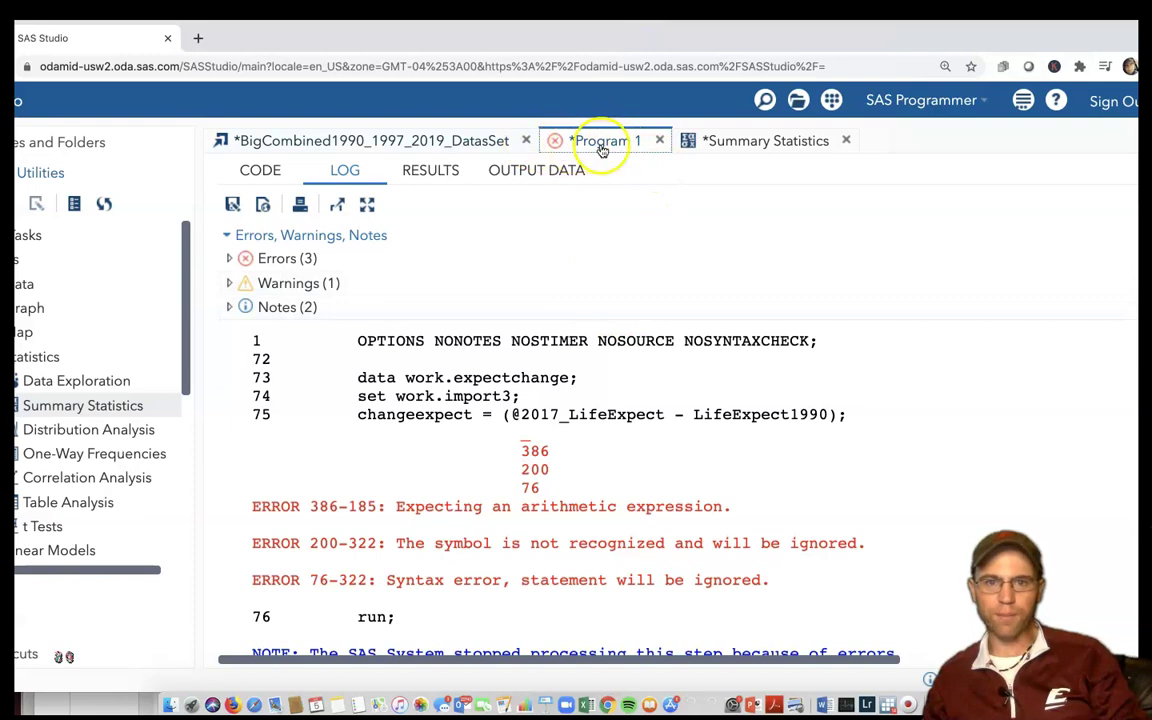
left_click(745, 143)
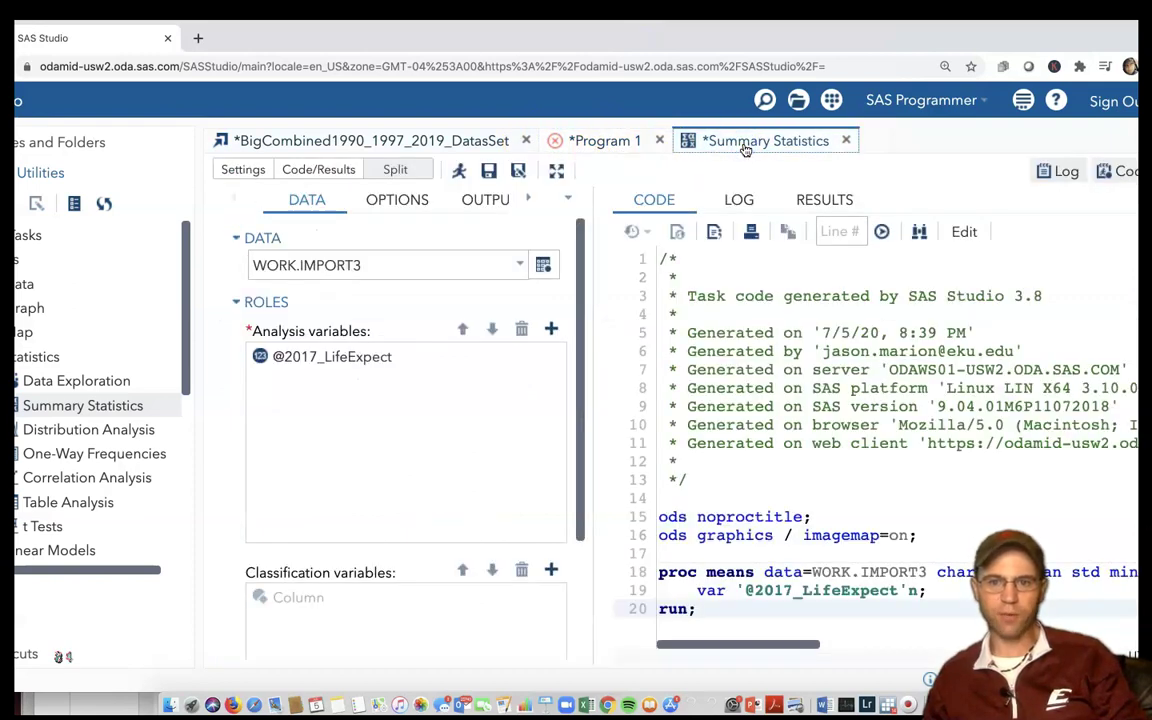
left_click(603, 141)
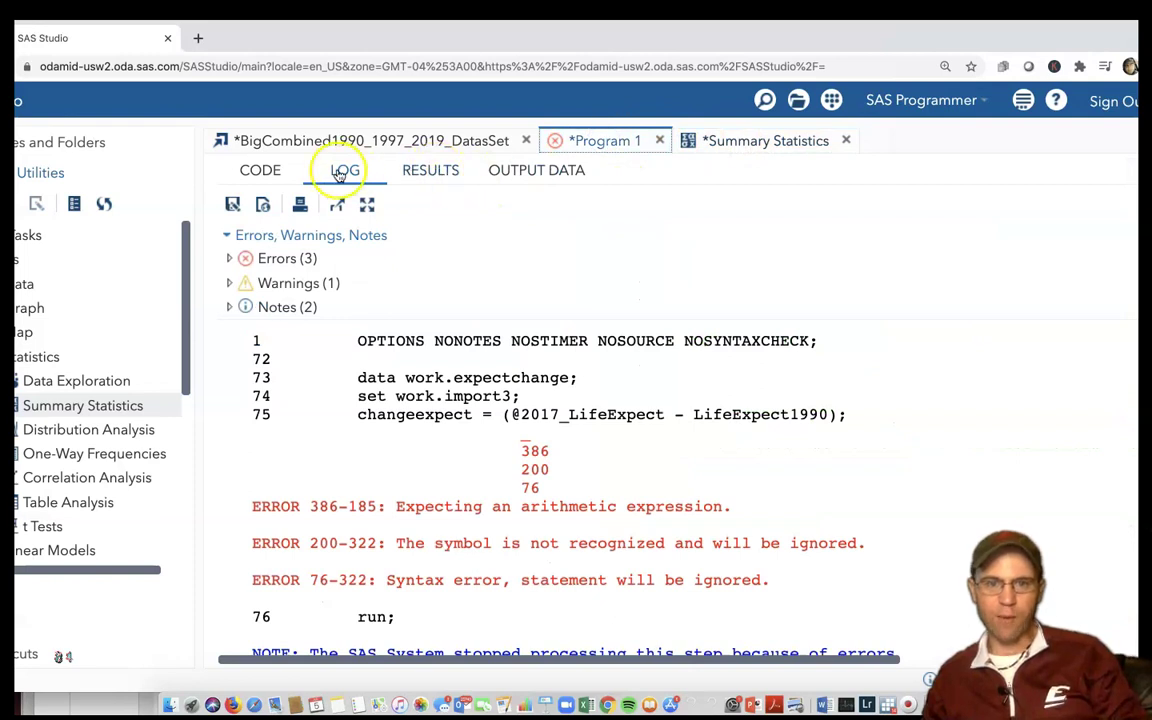
left_click(259, 171)
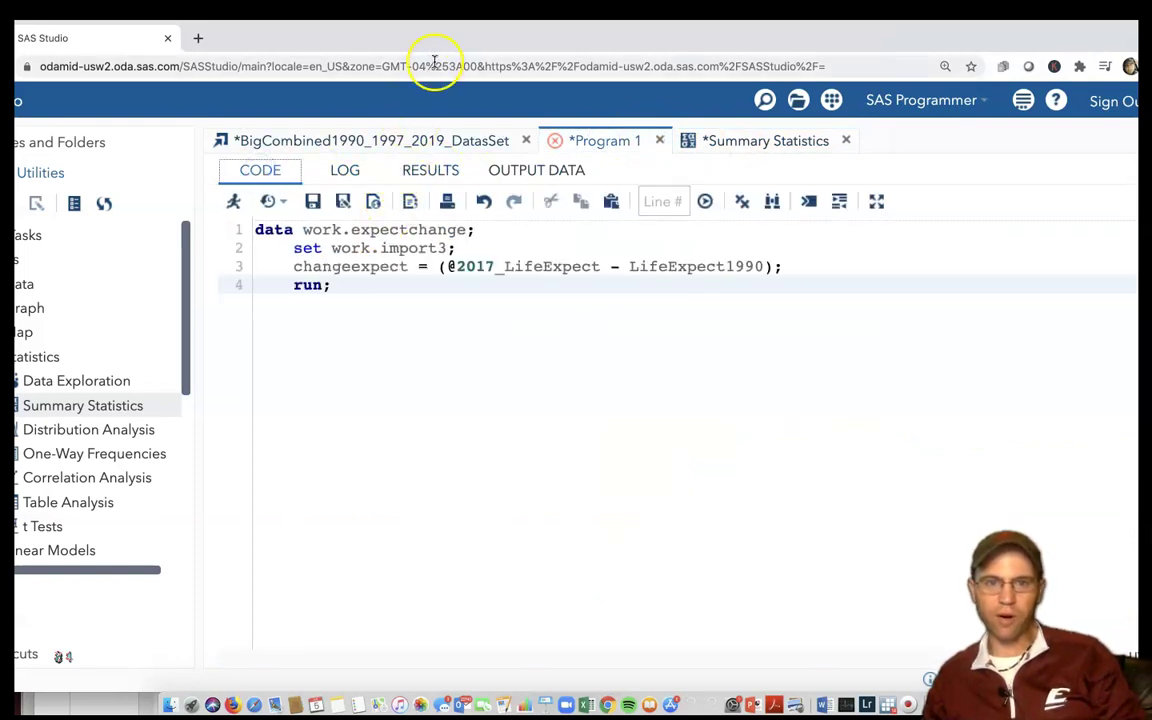
left_click_drag(448, 35, 491, 38)
left_click(488, 270)
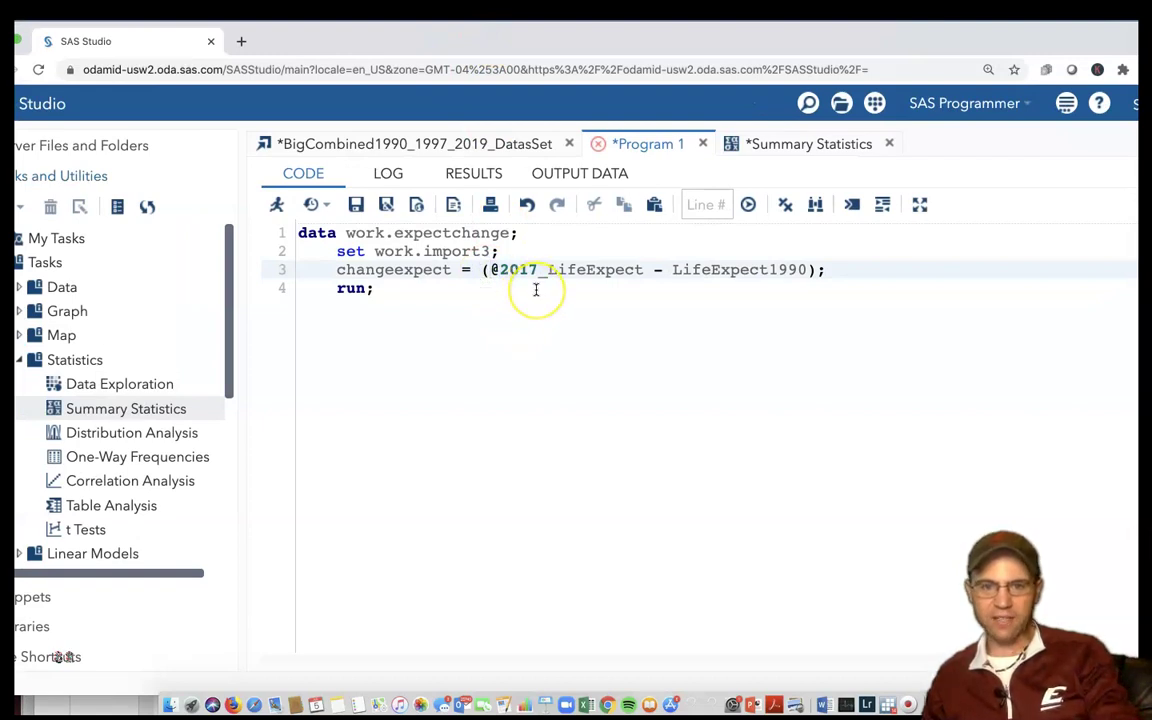
type("'")
left_click(652, 270)
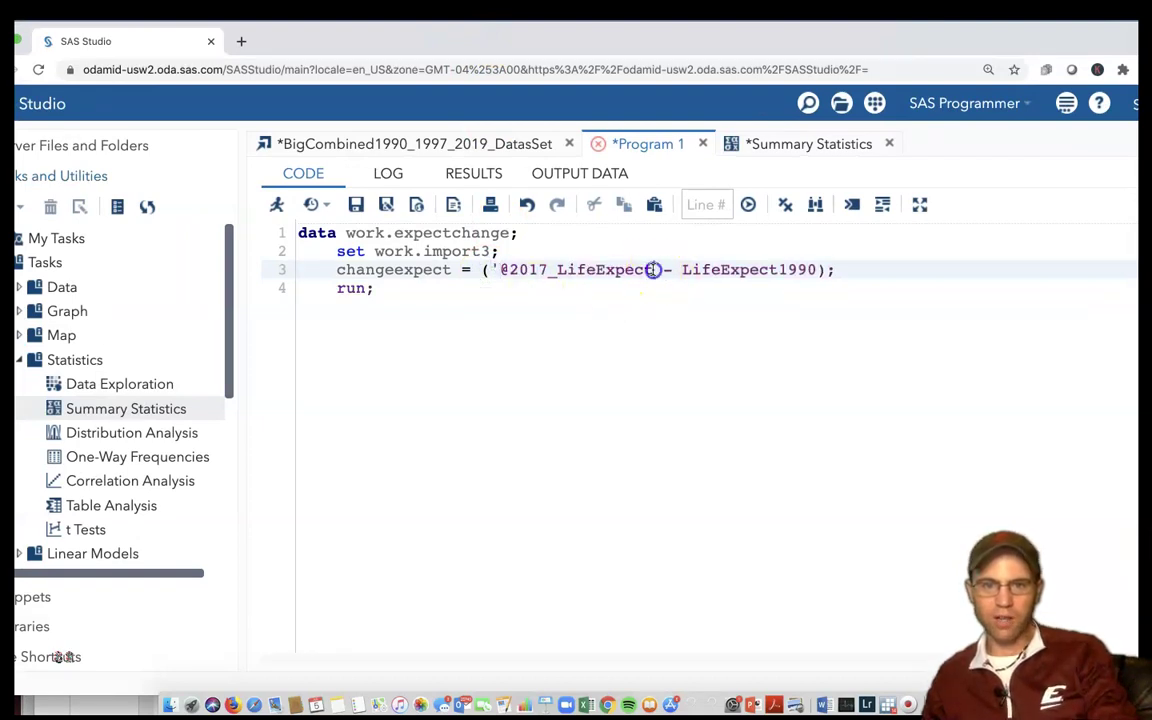
type("'")
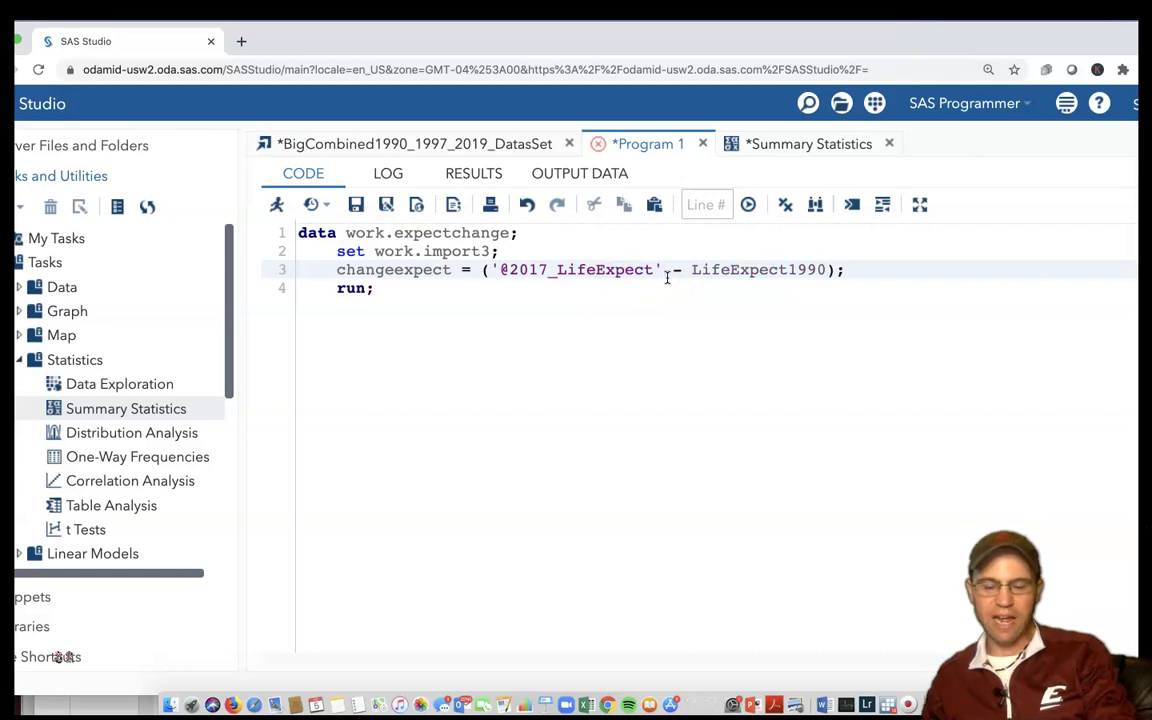
type("n")
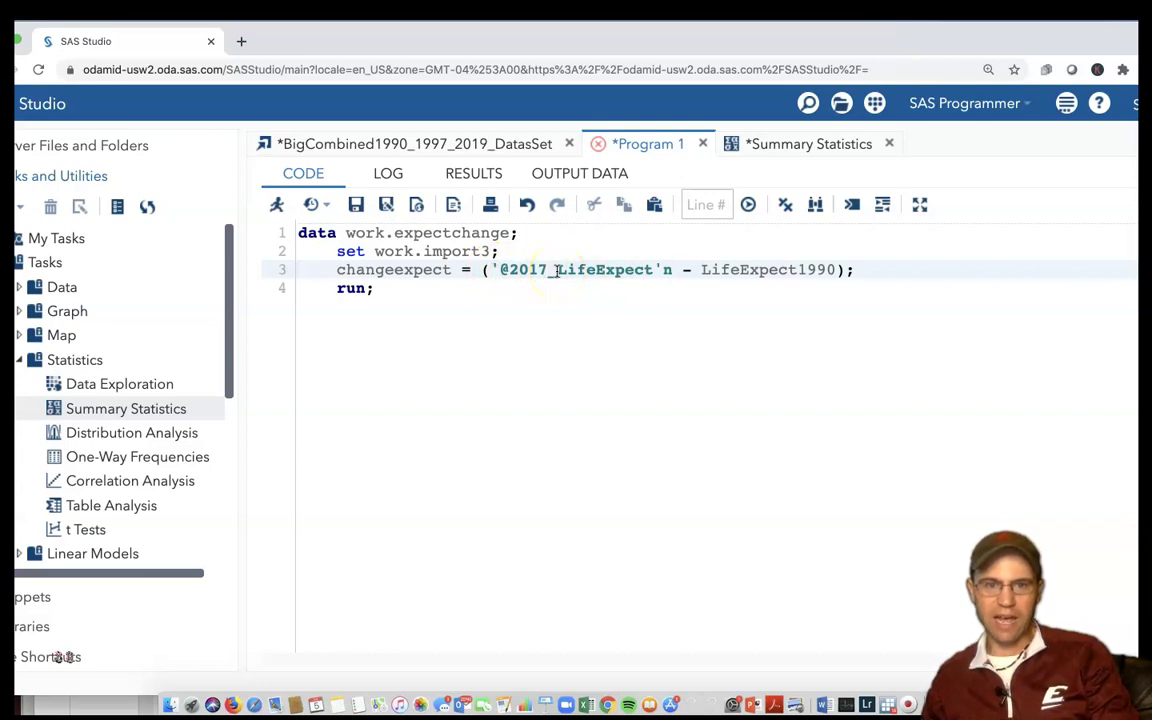
left_click(616, 307)
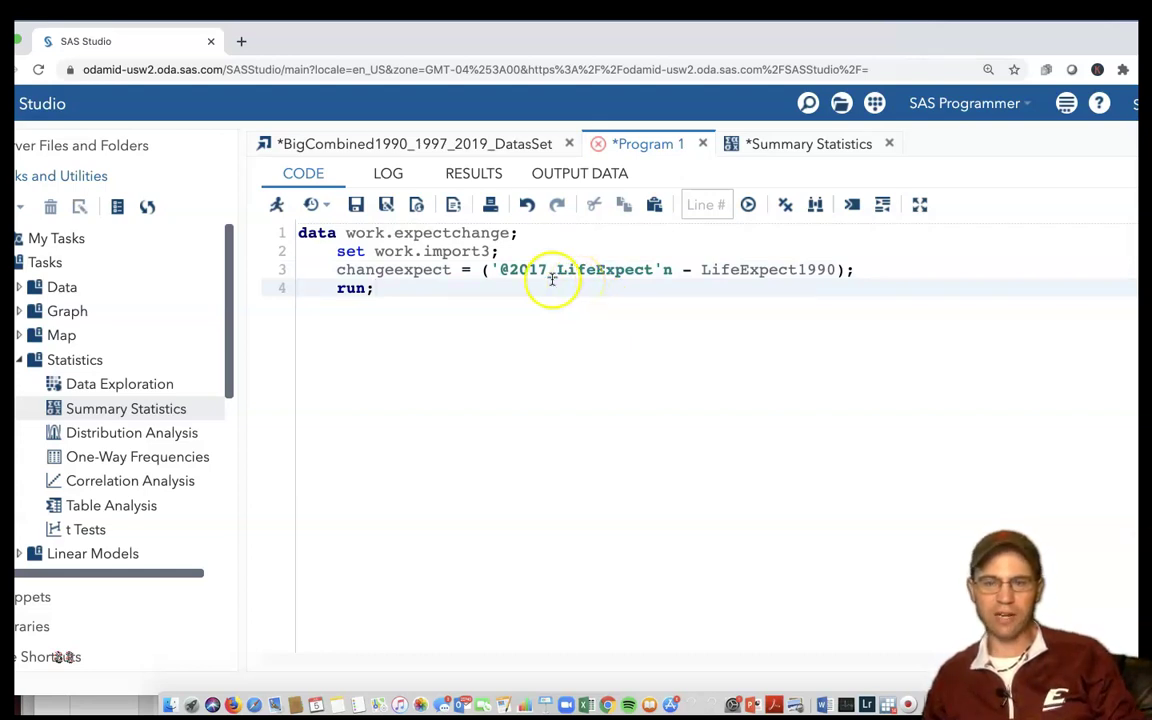
Run the expectchange DATA step and read the 'Width specified for format F is invalid' log errors
left_click(279, 206)
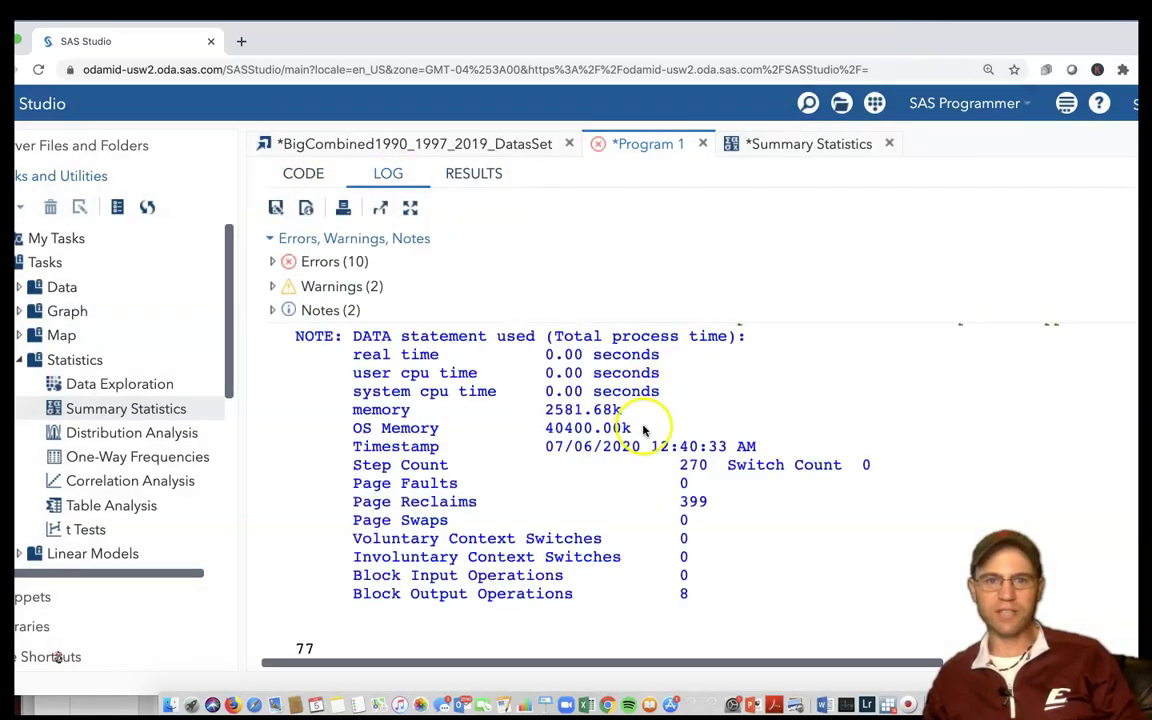
scroll(590, 439, "down", 2)
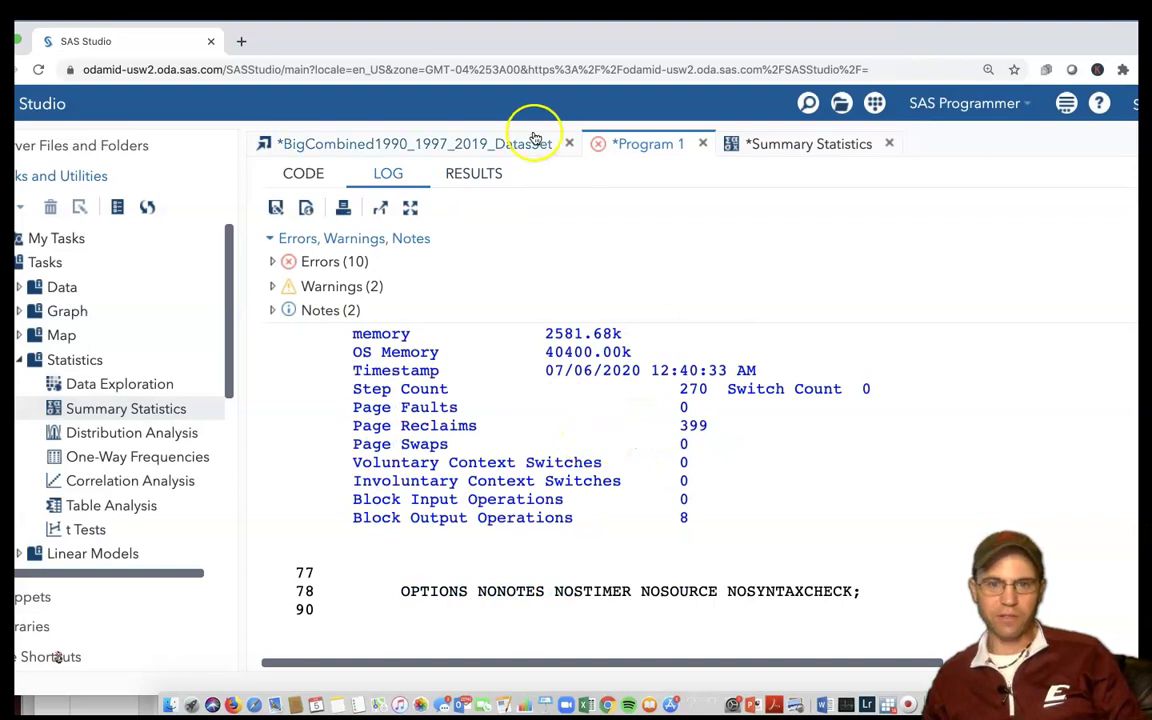
scroll(530, 315, "up", 5)
scroll(567, 357, "up", 2)
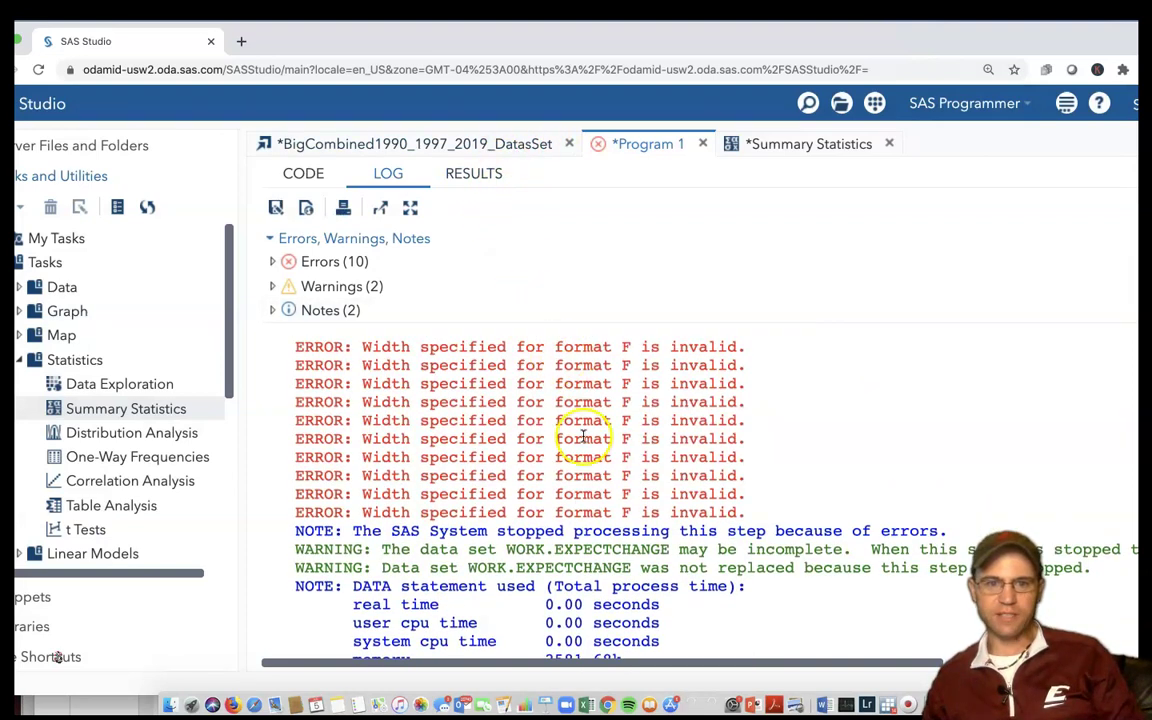
left_click_drag(746, 496, 373, 420)
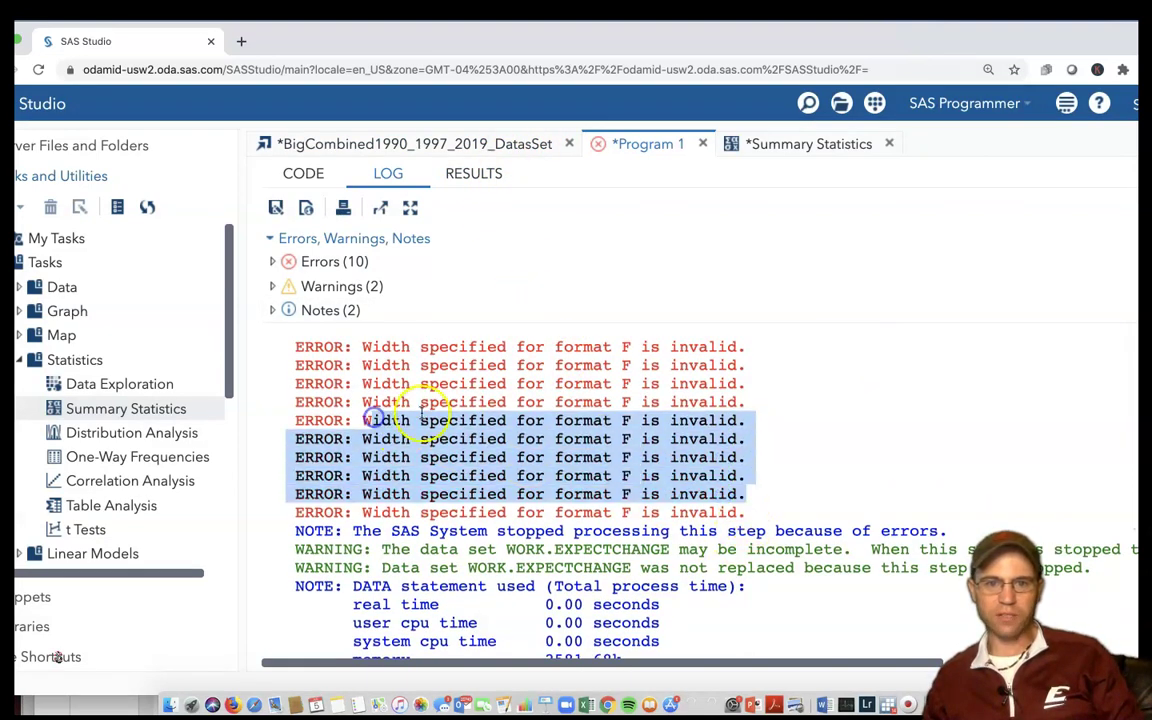
scroll(430, 350, "up", 2)
Confirm RESULTS holds no output, then return to the code at the end of line 3
left_click(480, 175)
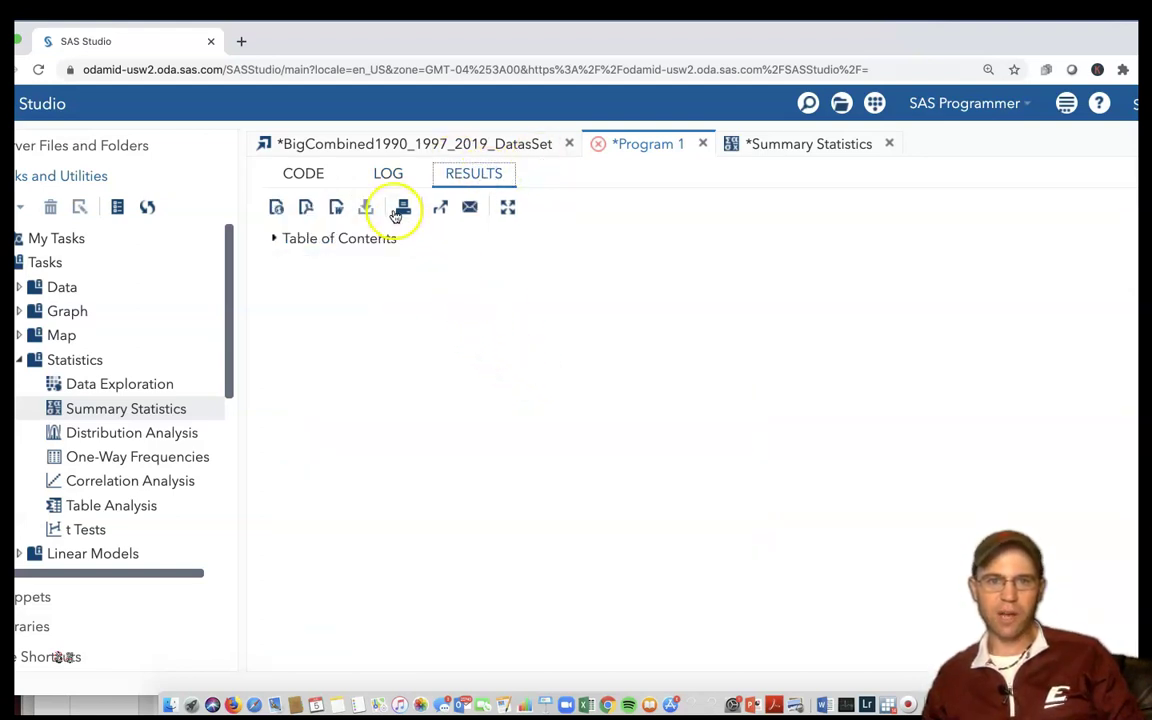
left_click(390, 175)
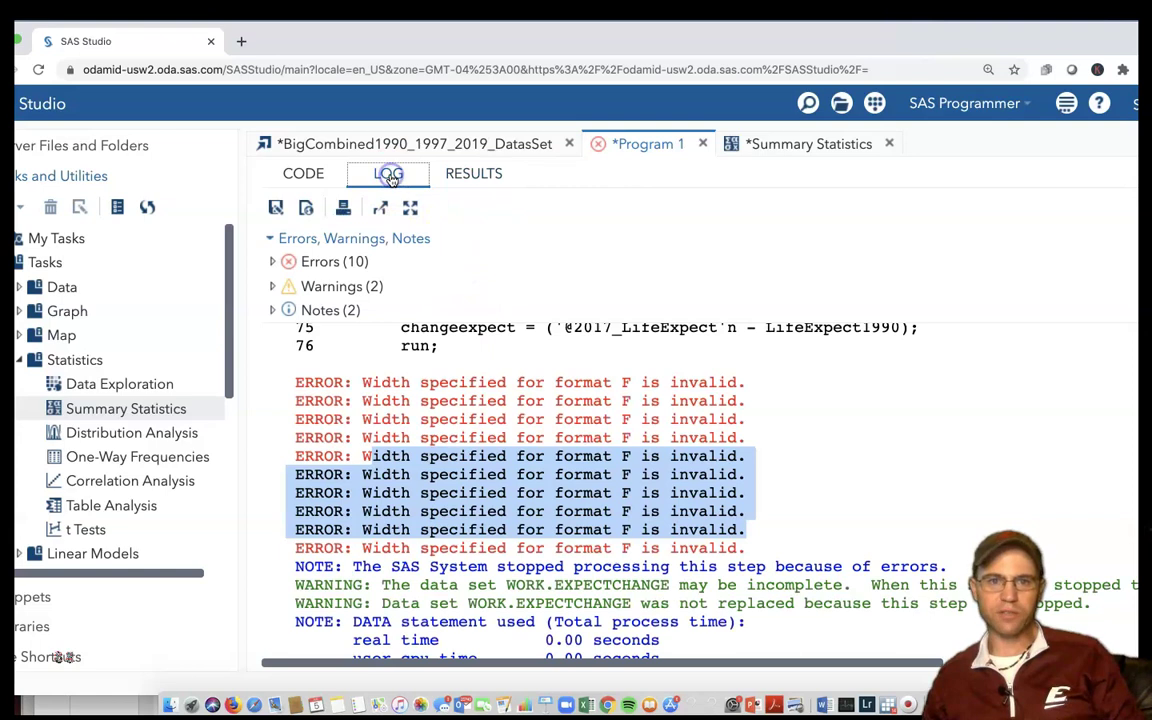
left_click(305, 174)
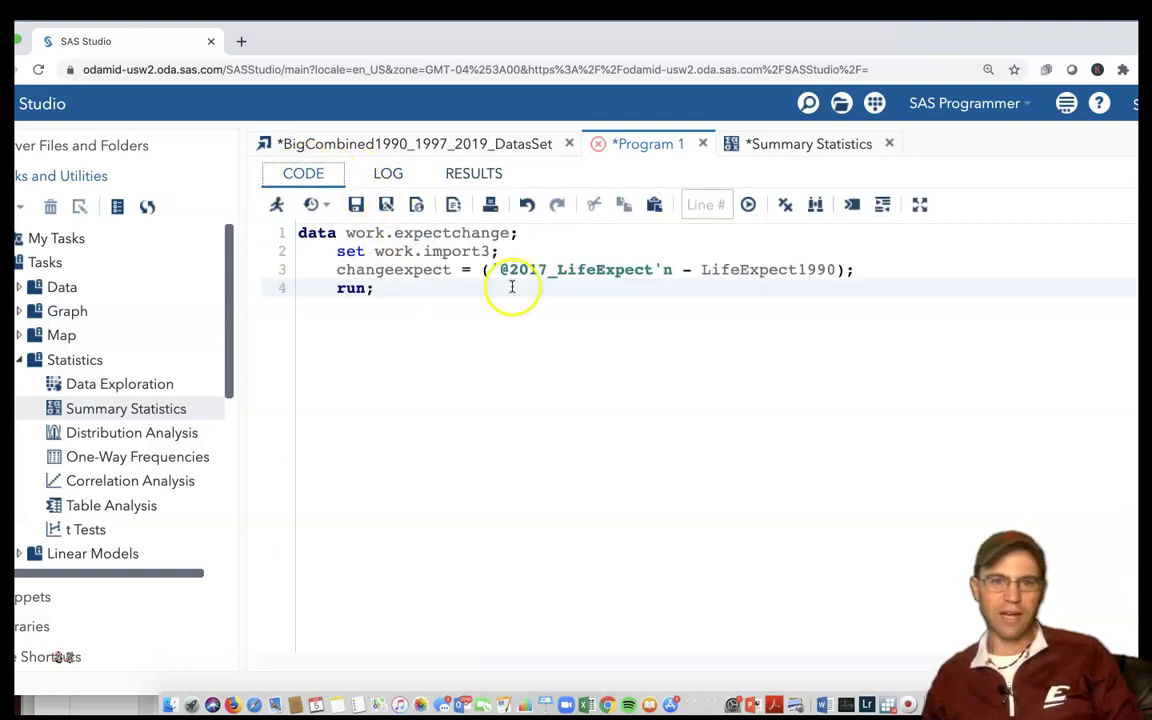
left_click(872, 269)
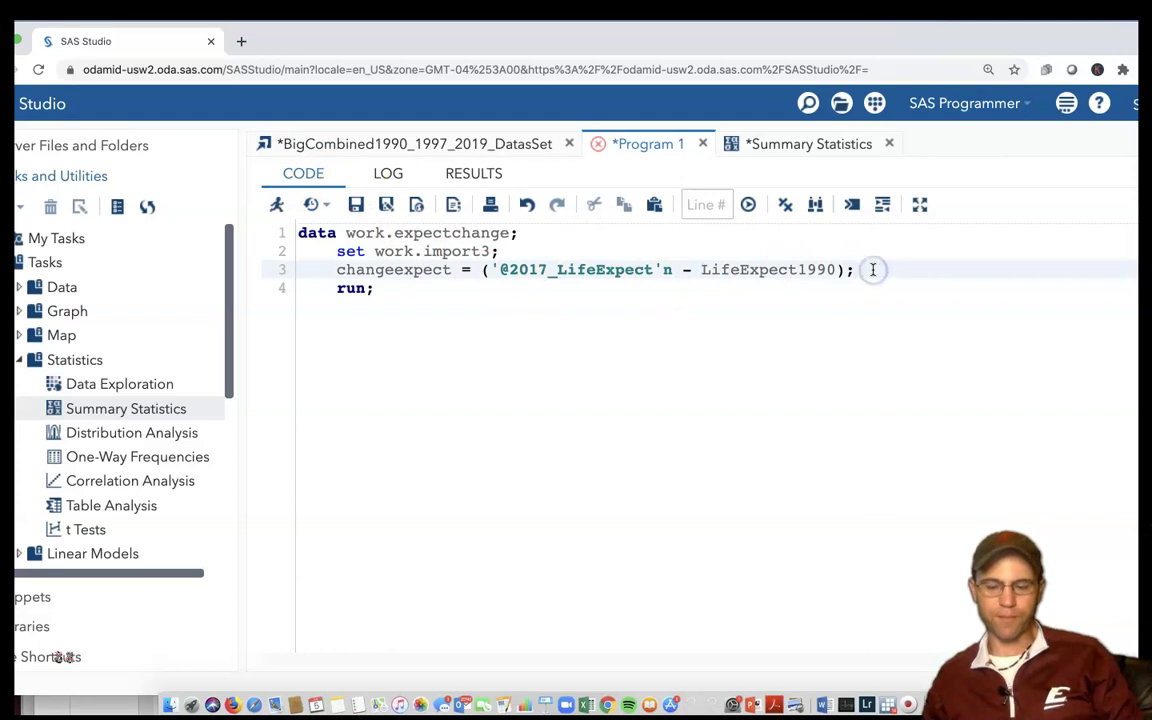
Insert a new line 4 with a format statement before run; and point out the data set names
key("Return")
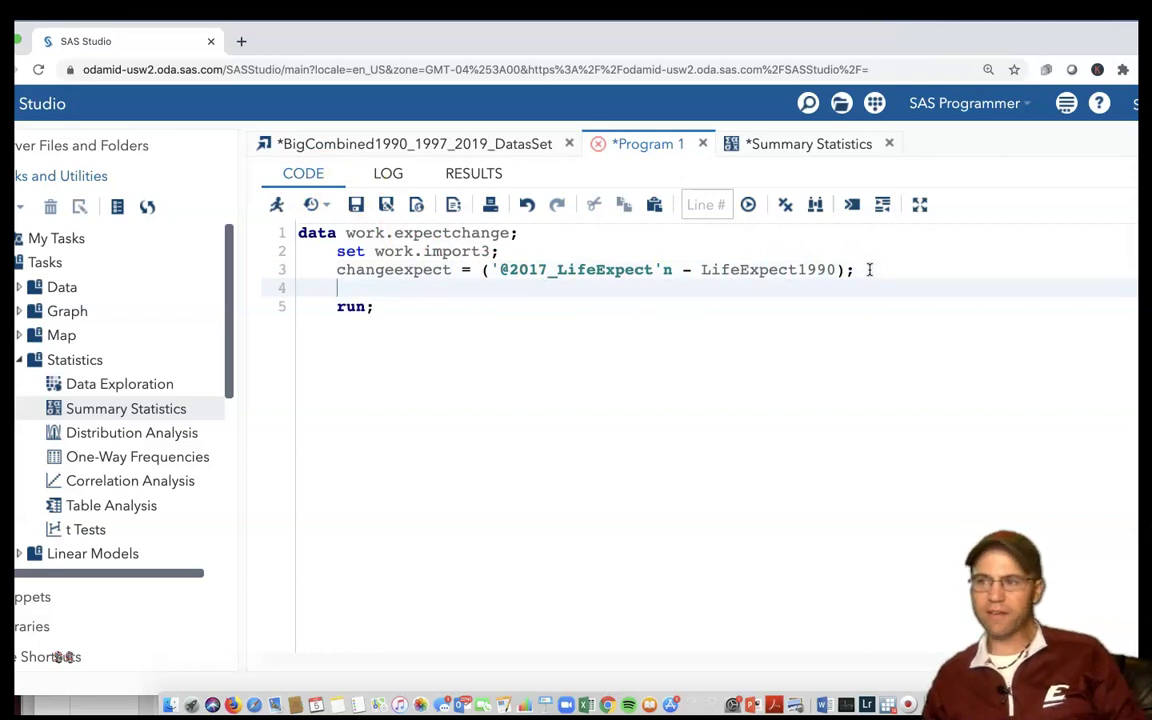
type("format _all_;")
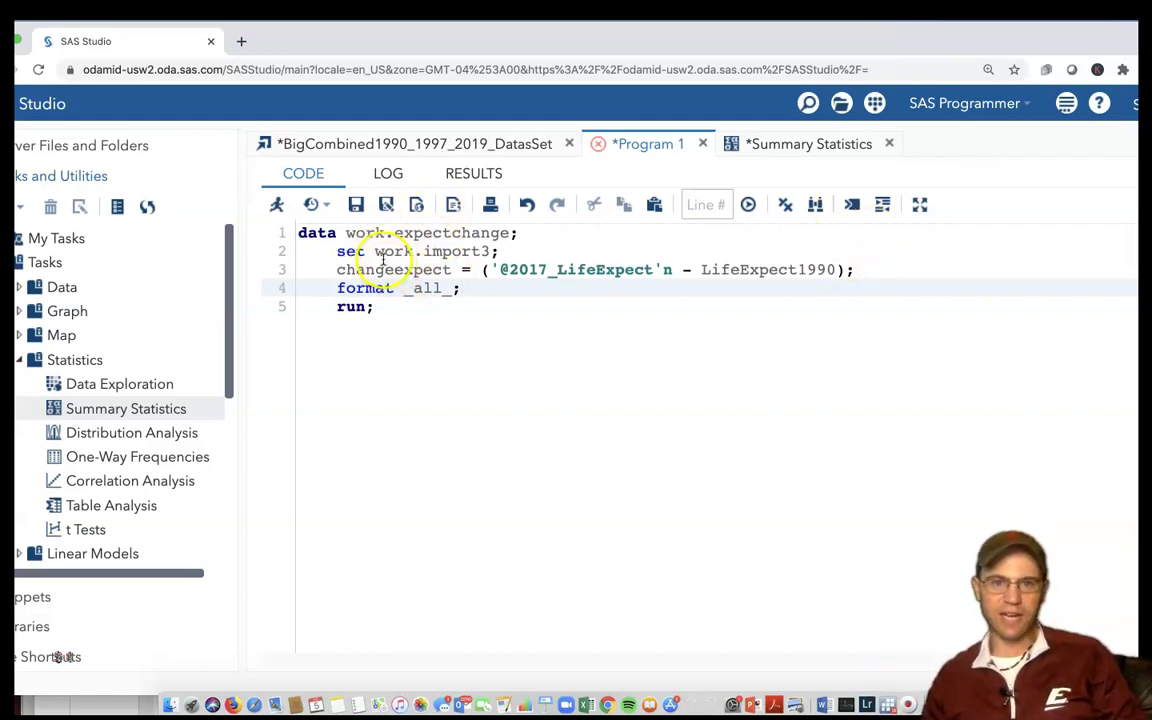
left_click_drag(346, 233, 374, 250)
left_click(496, 250)
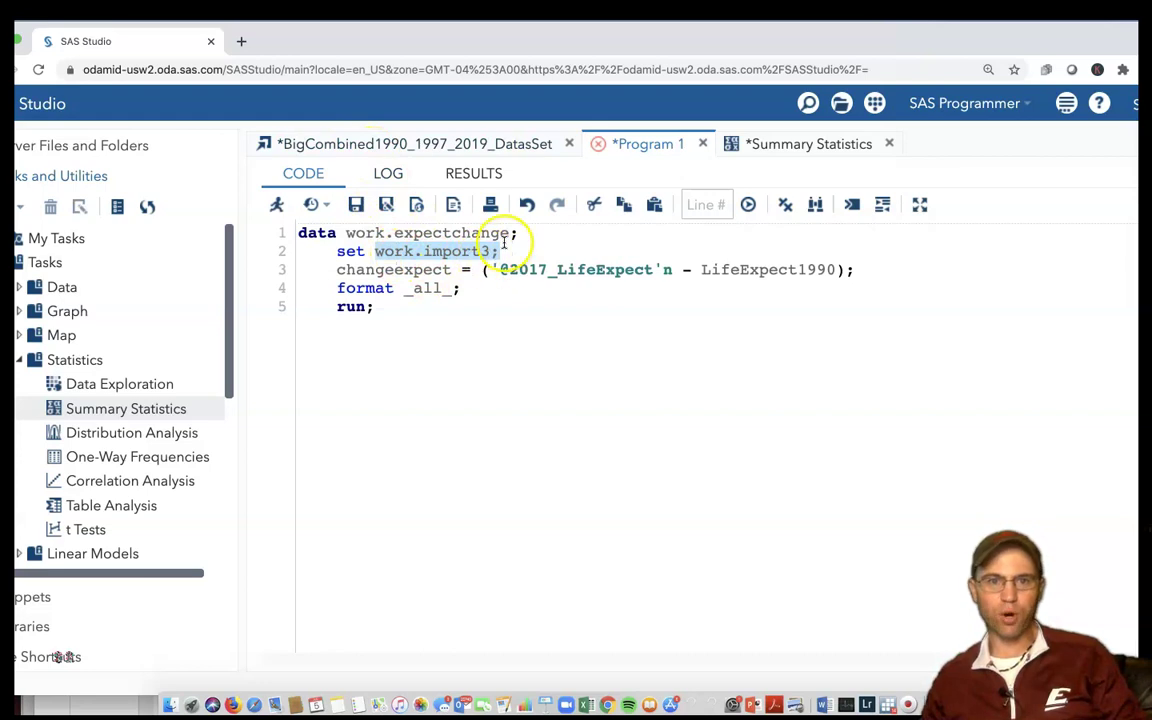
left_click_drag(511, 233, 371, 235)
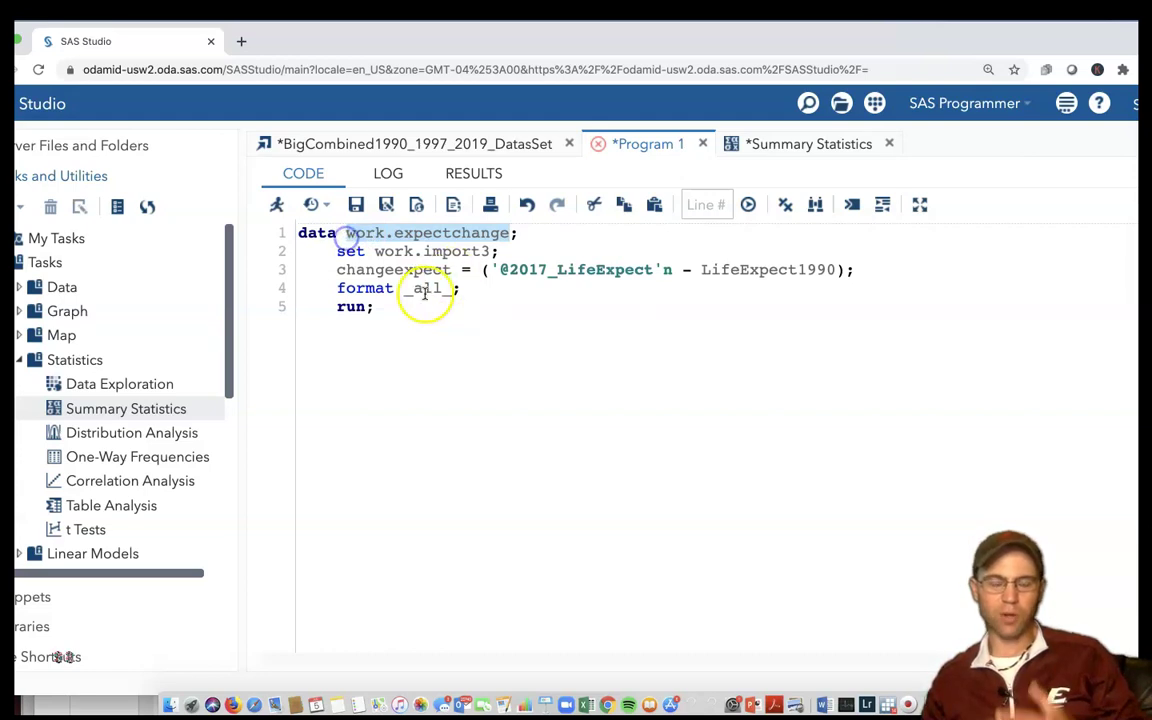
left_click(364, 232)
Highlight work.expectchange and the format _all_; statement, which clears the inherited formats
left_click_drag(366, 233, 506, 232)
left_click(405, 289)
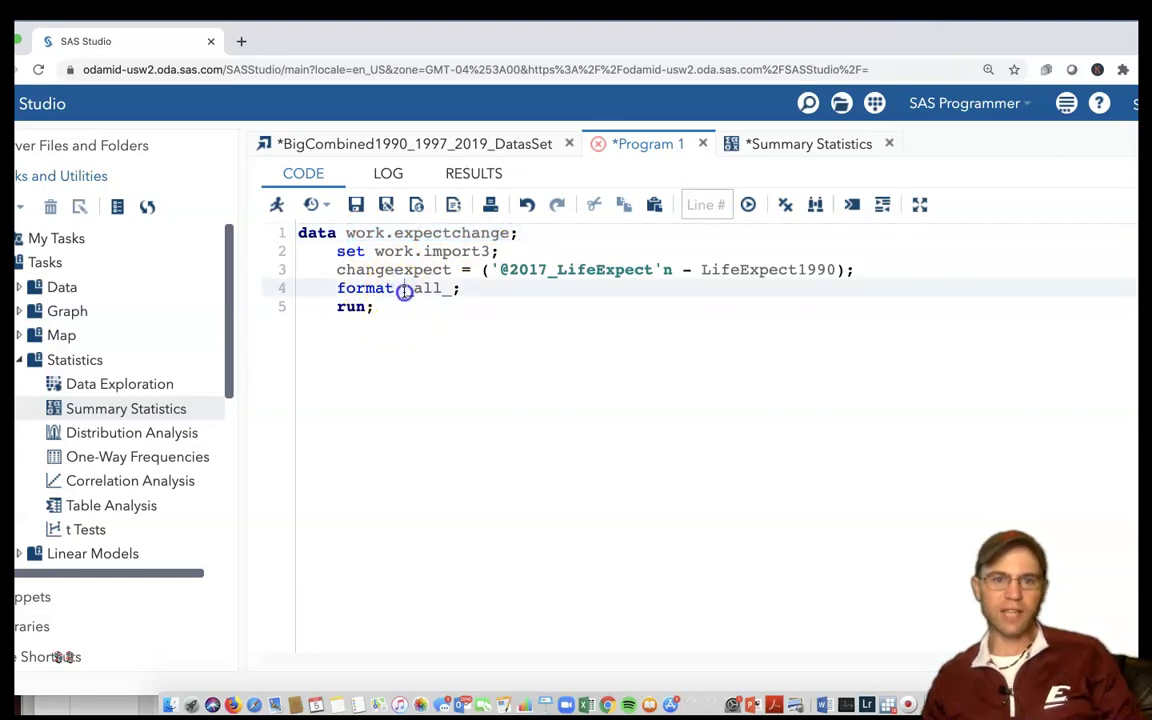
left_click_drag(405, 289, 449, 289)
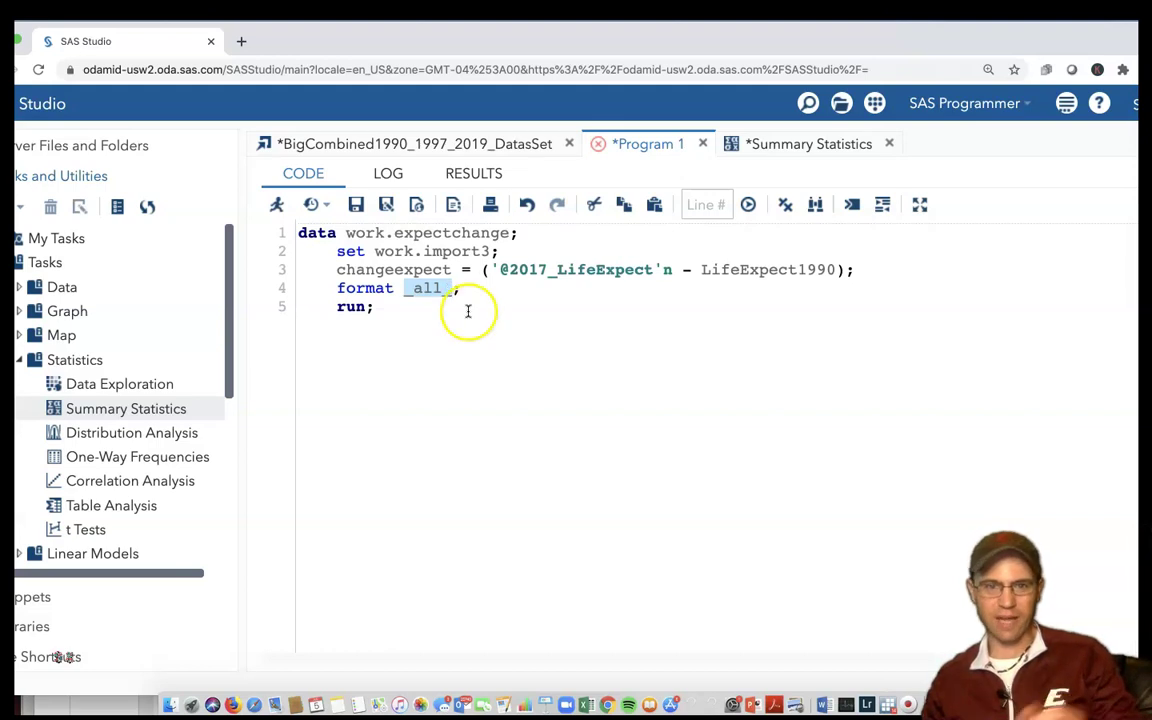
left_click_drag(471, 305, 407, 290)
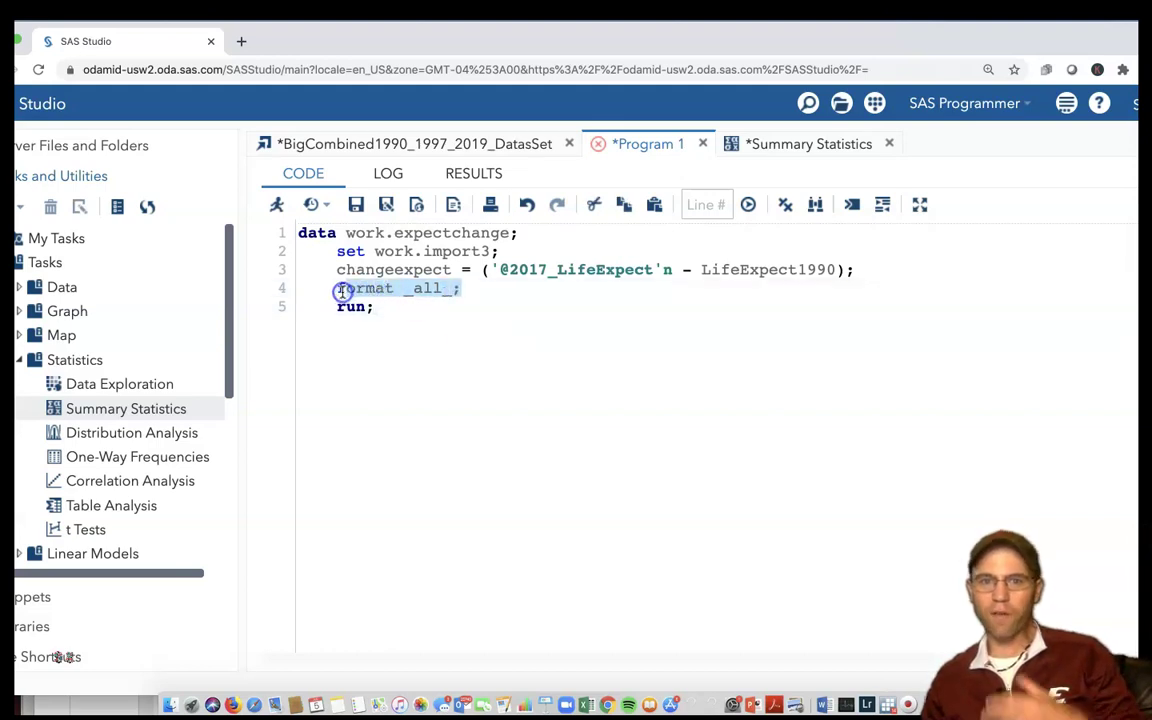
left_click(473, 290)
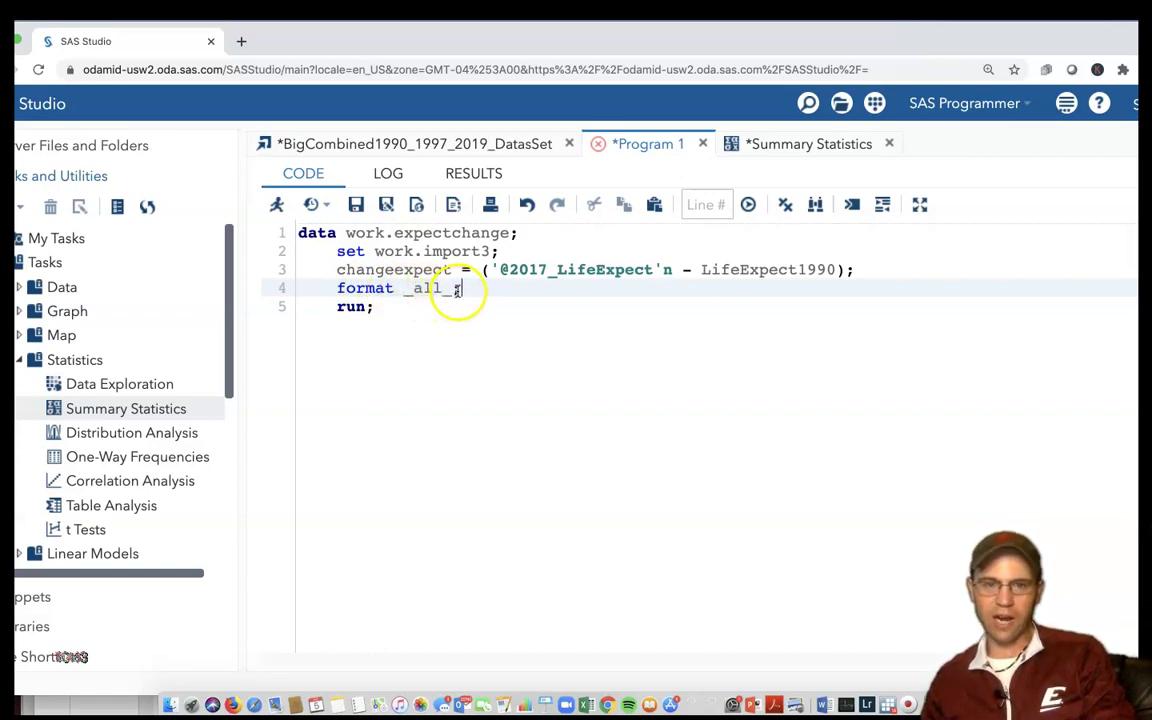
Rerun the DATA step and view WORK.EXPECTCHANGE output with 3142 rows and 78 columns
left_click(450, 306)
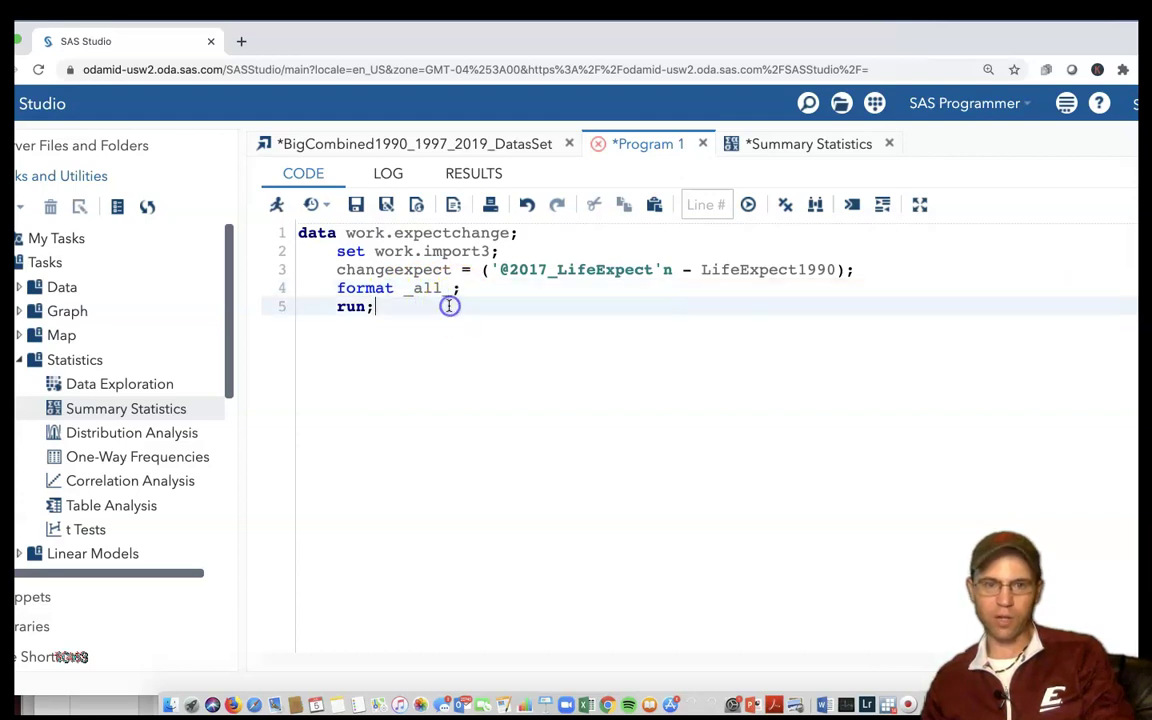
left_click(277, 207)
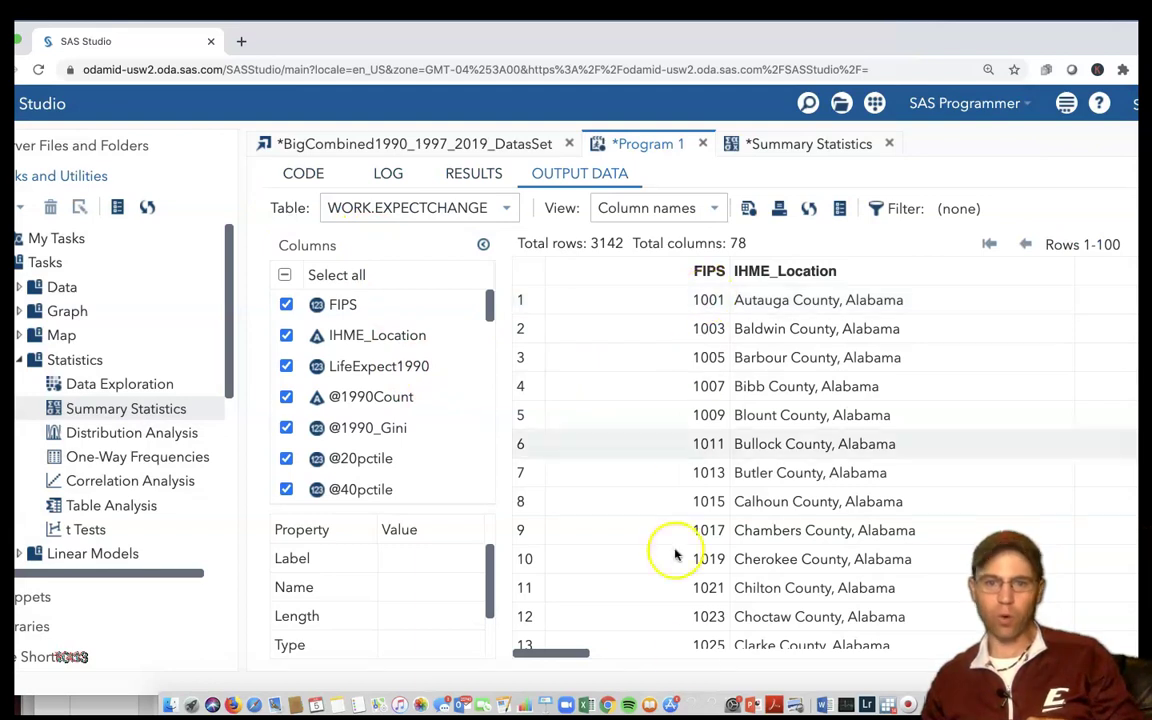
left_click_drag(553, 650, 1015, 650)
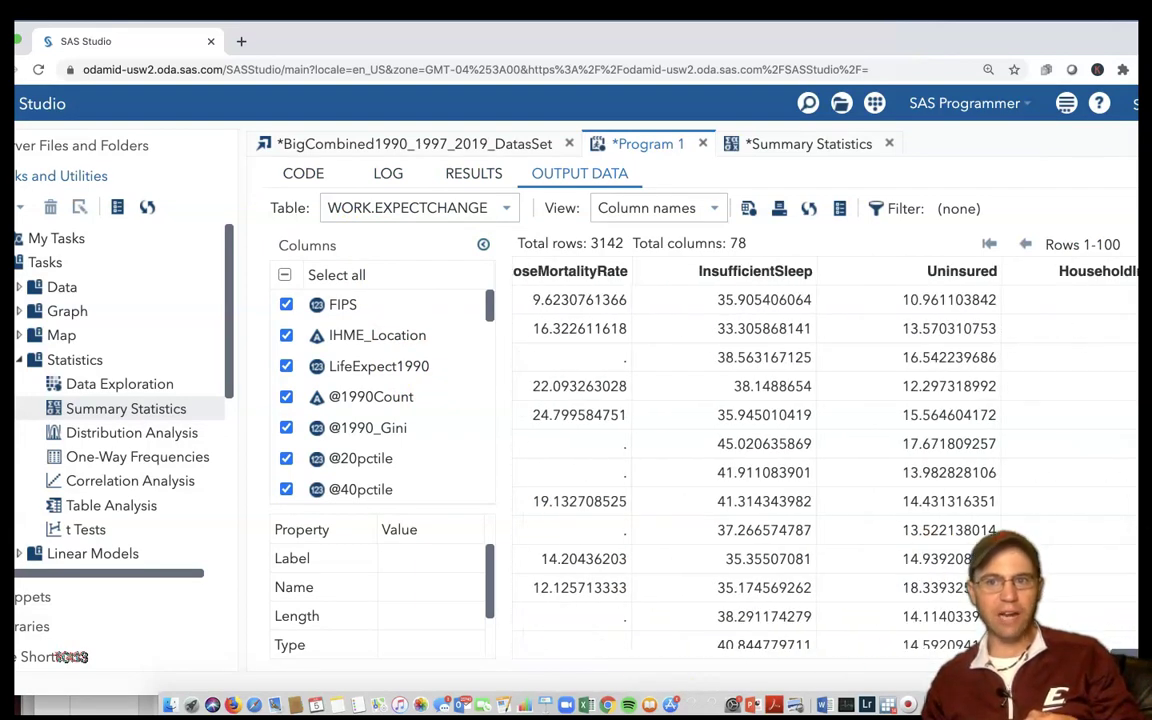
left_click_drag(721, 46, 788, 42)
scroll(544, 347, "down", 3)
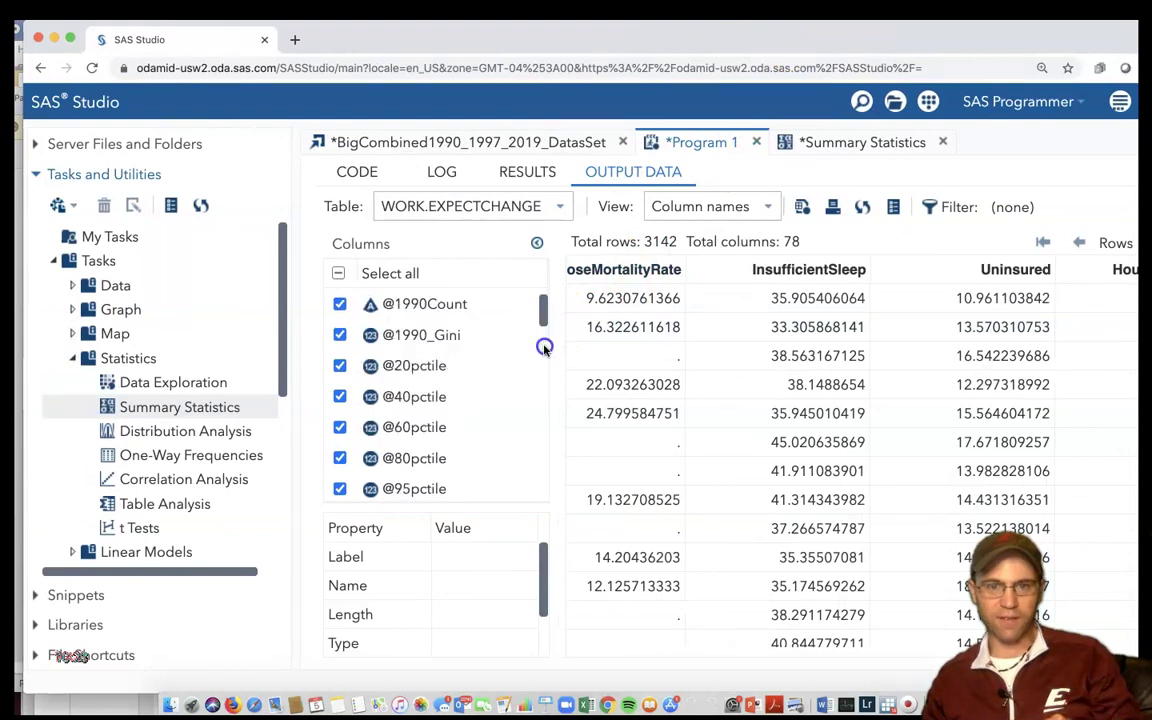
scroll(522, 455, "down", 15)
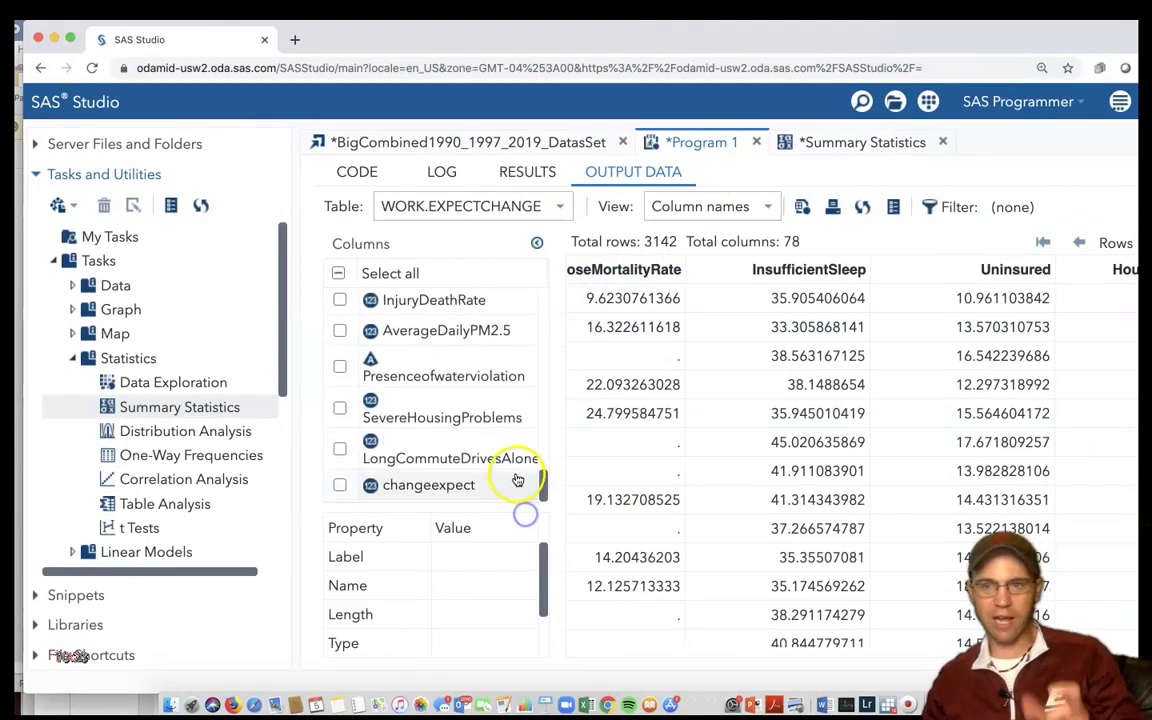
left_click_drag(434, 37, 436, 35)
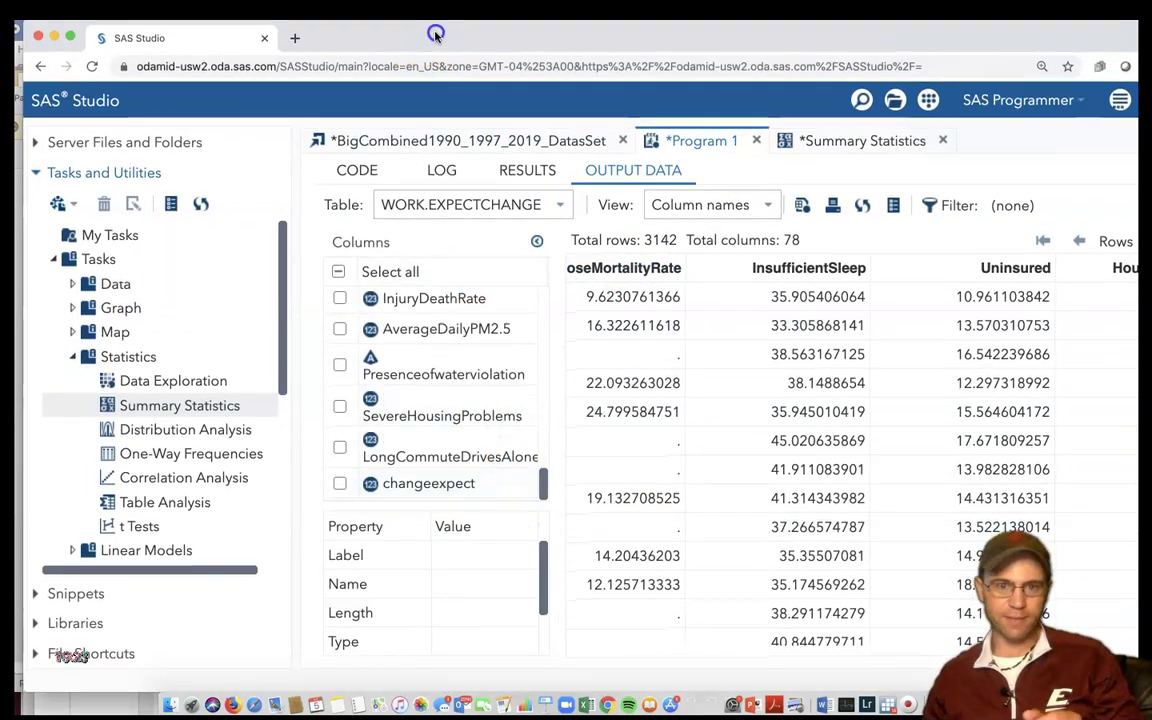
Tick changeexpect in the Columns list and scroll the grid right to show it beside HouseholdIncome
left_click(339, 492)
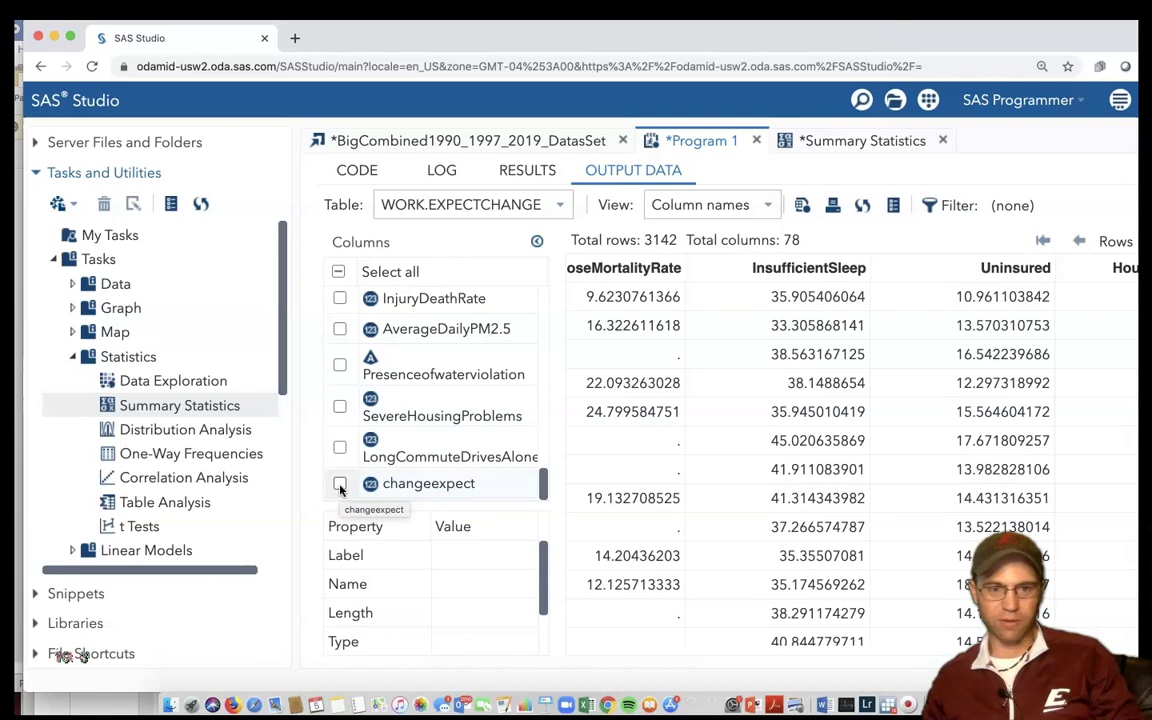
left_click(340, 485)
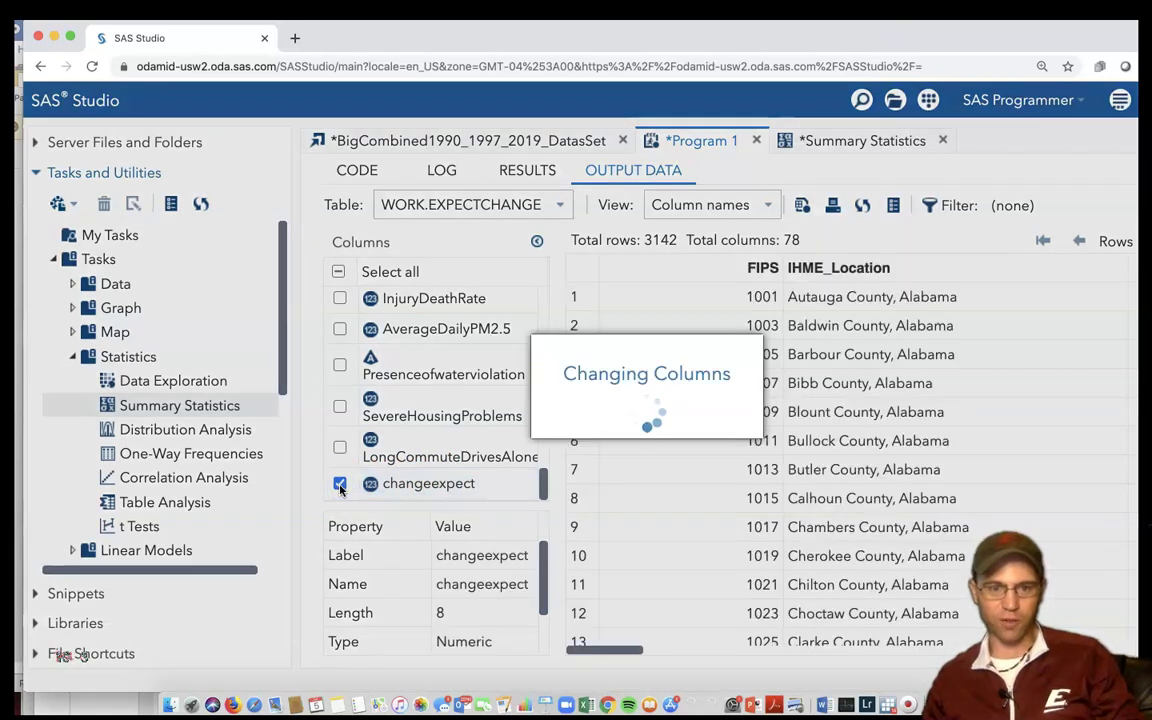
left_click(340, 486)
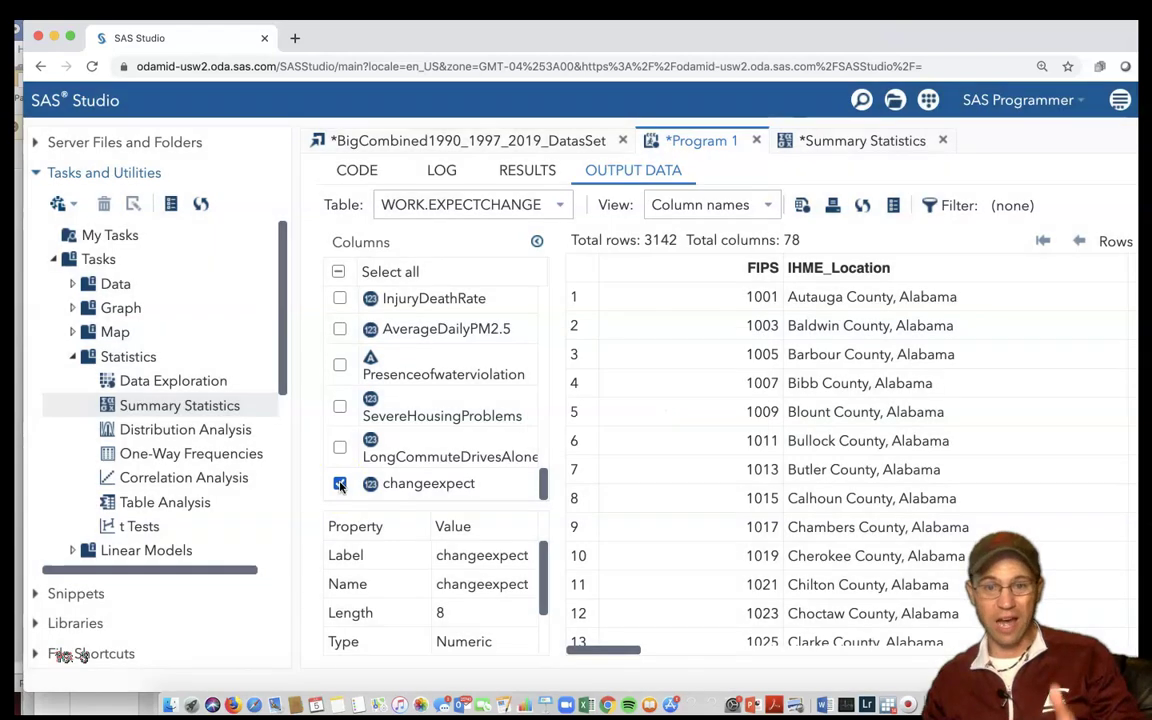
left_click(367, 488)
left_click(377, 497)
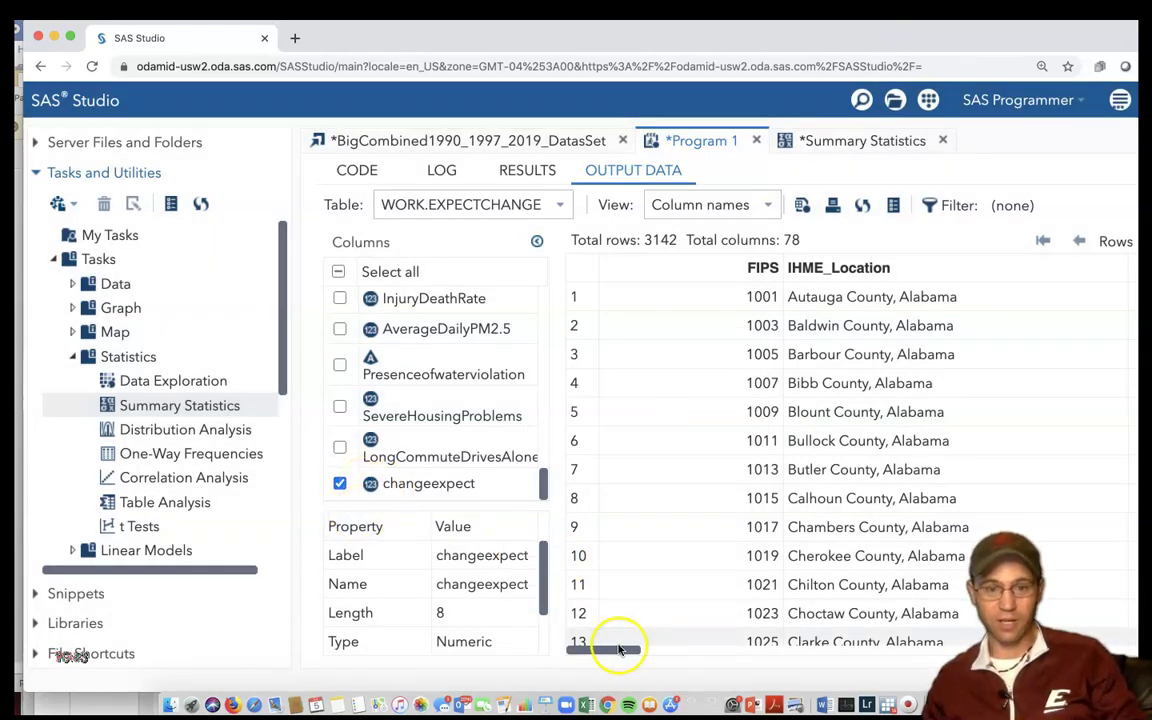
left_click(538, 242)
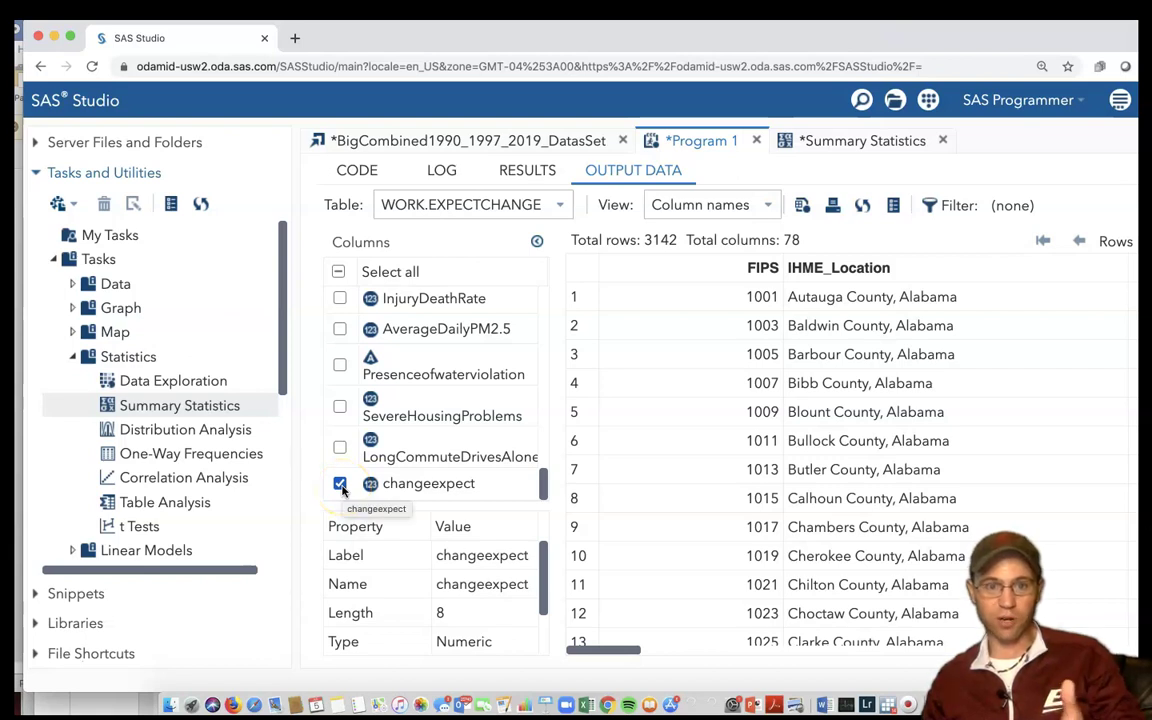
left_click(628, 650)
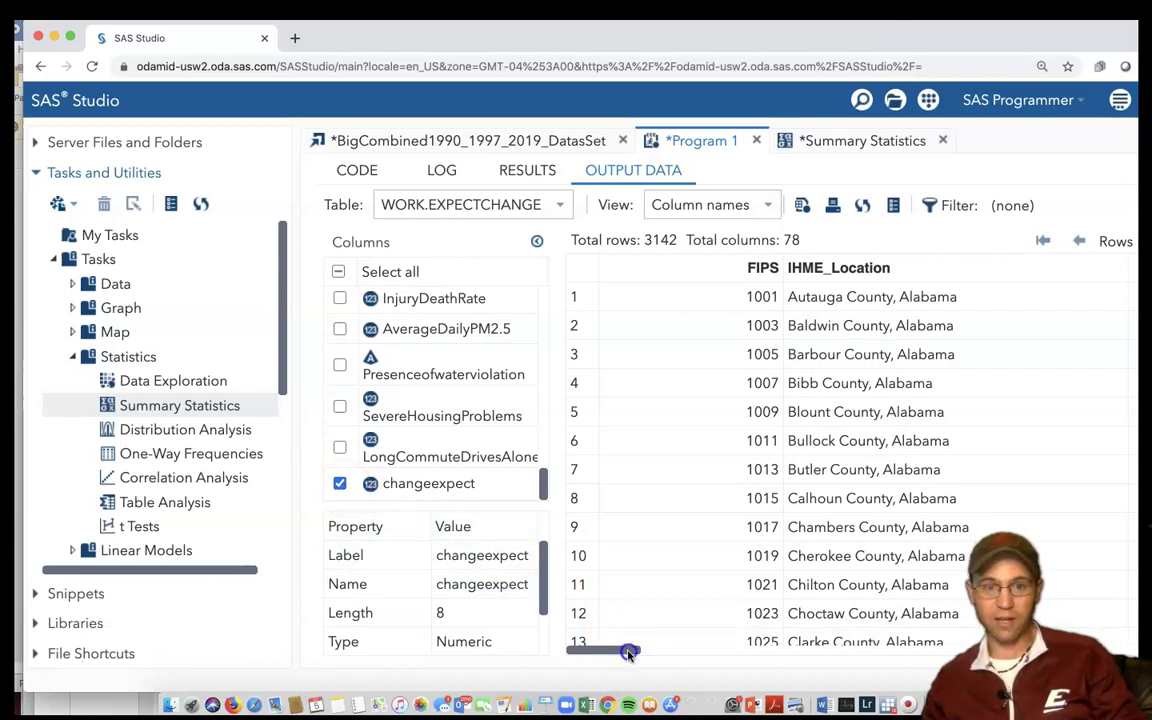
scroll(628, 652, "right", 15)
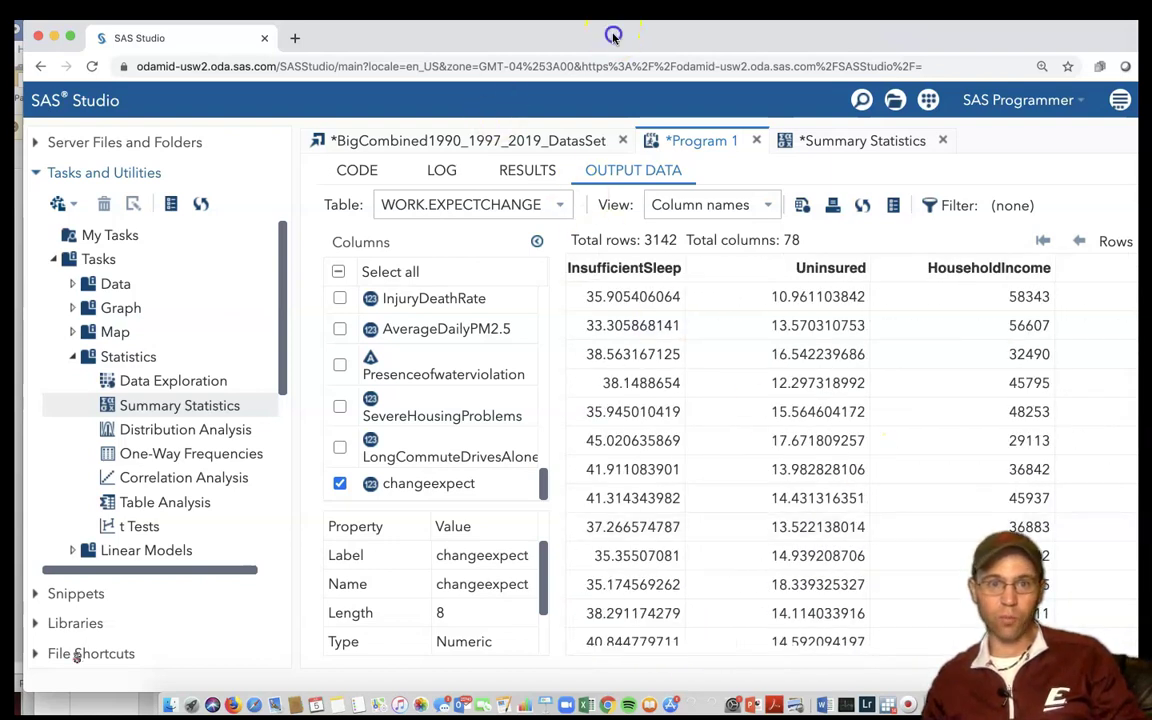
left_click_drag(613, 35, 444, 35)
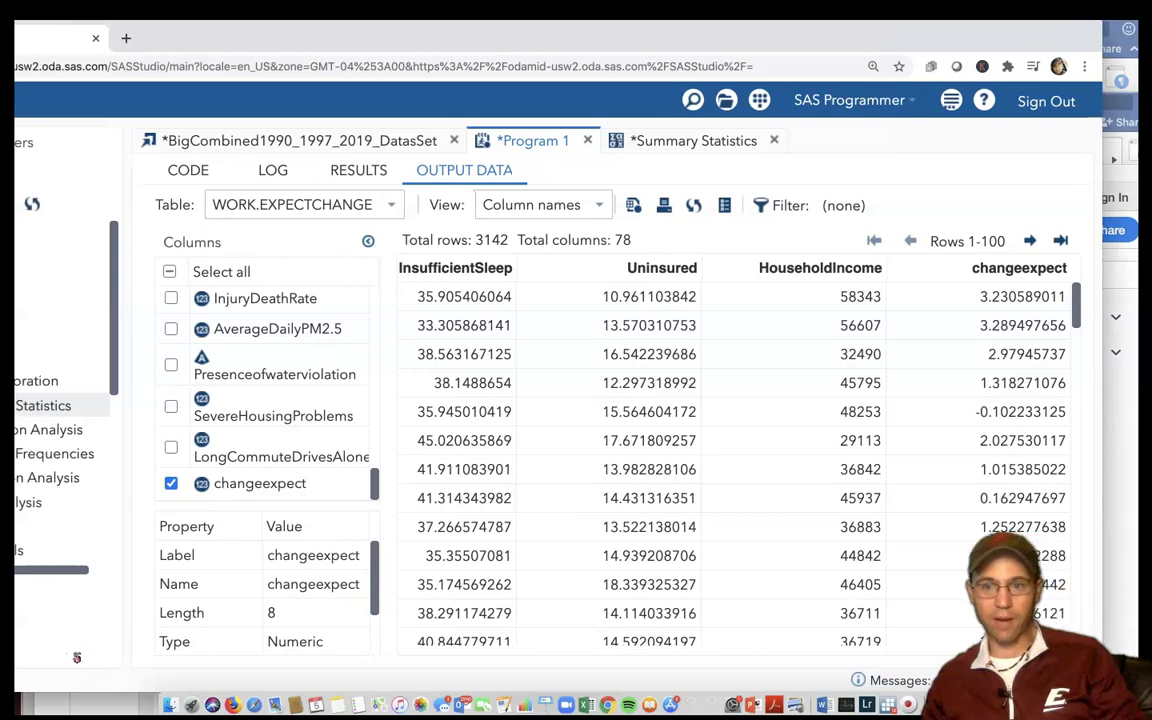
left_click_drag(1078, 312, 1066, 275)
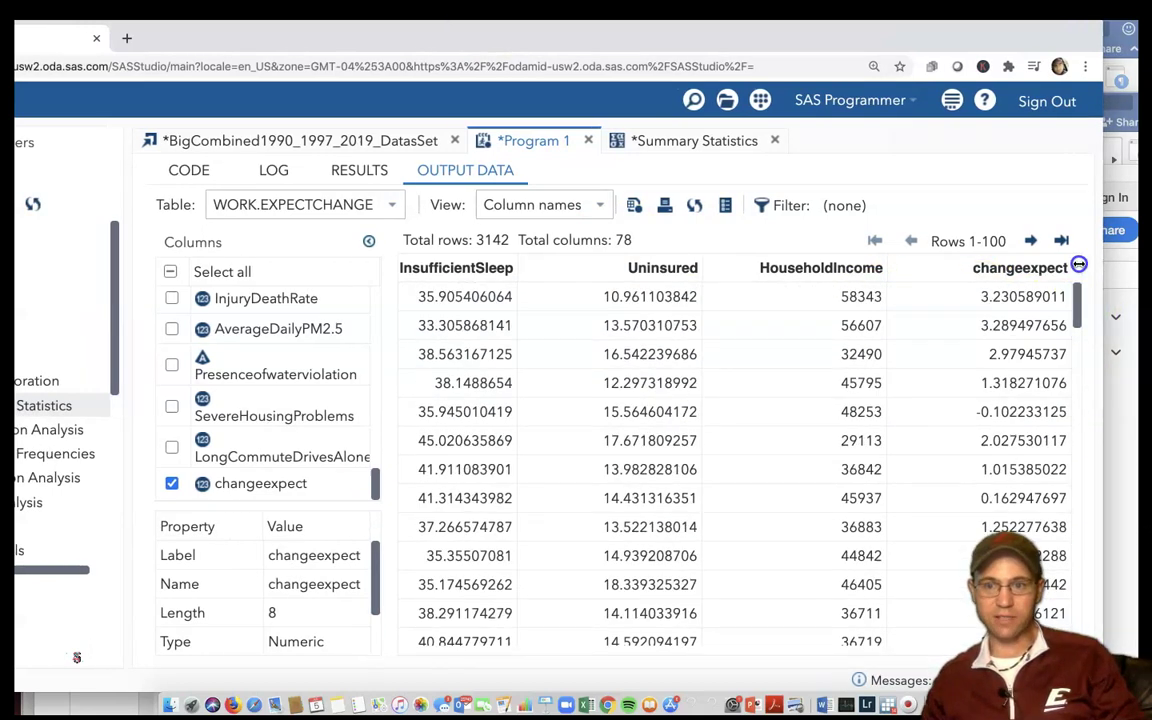
Sort the table by changeexpect descending and highlight the largest value, 18.28
left_click(1028, 269)
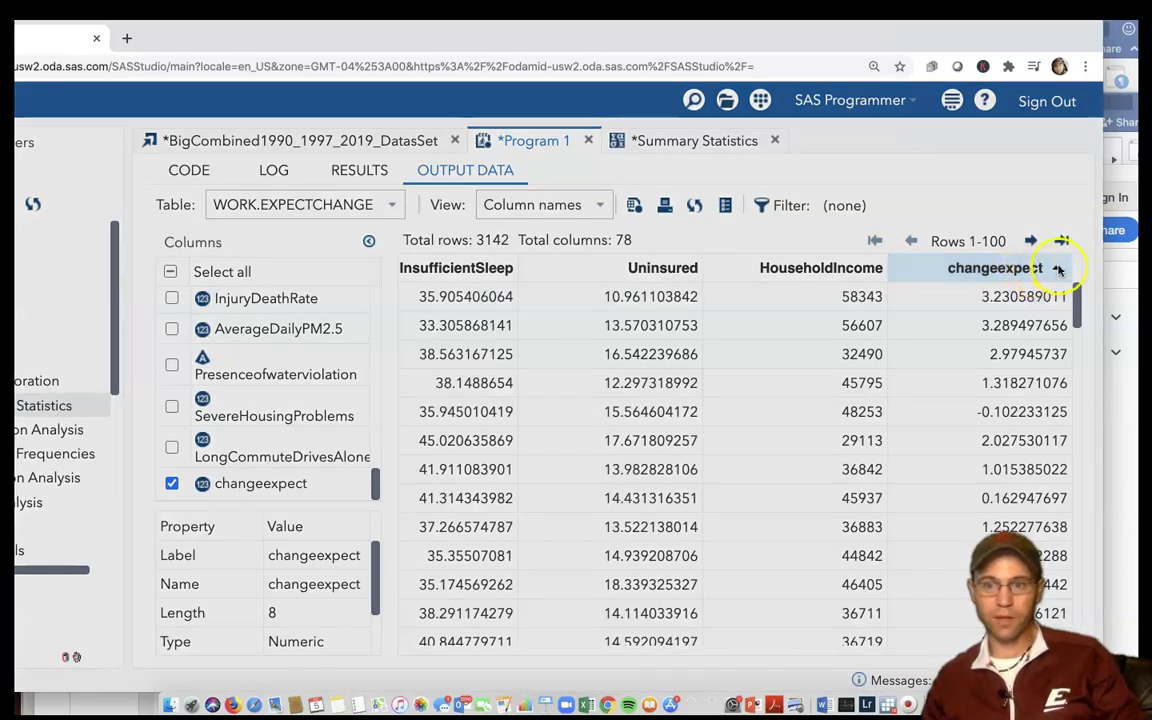
left_click(1058, 268)
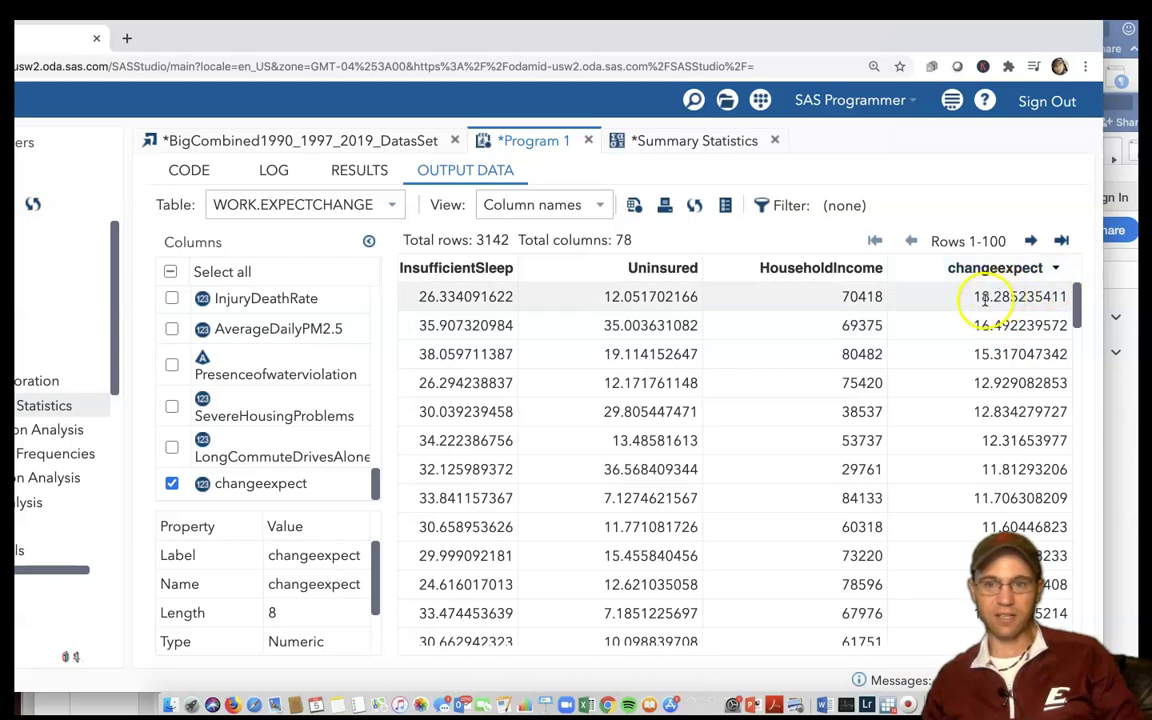
left_click_drag(968, 297, 1011, 297)
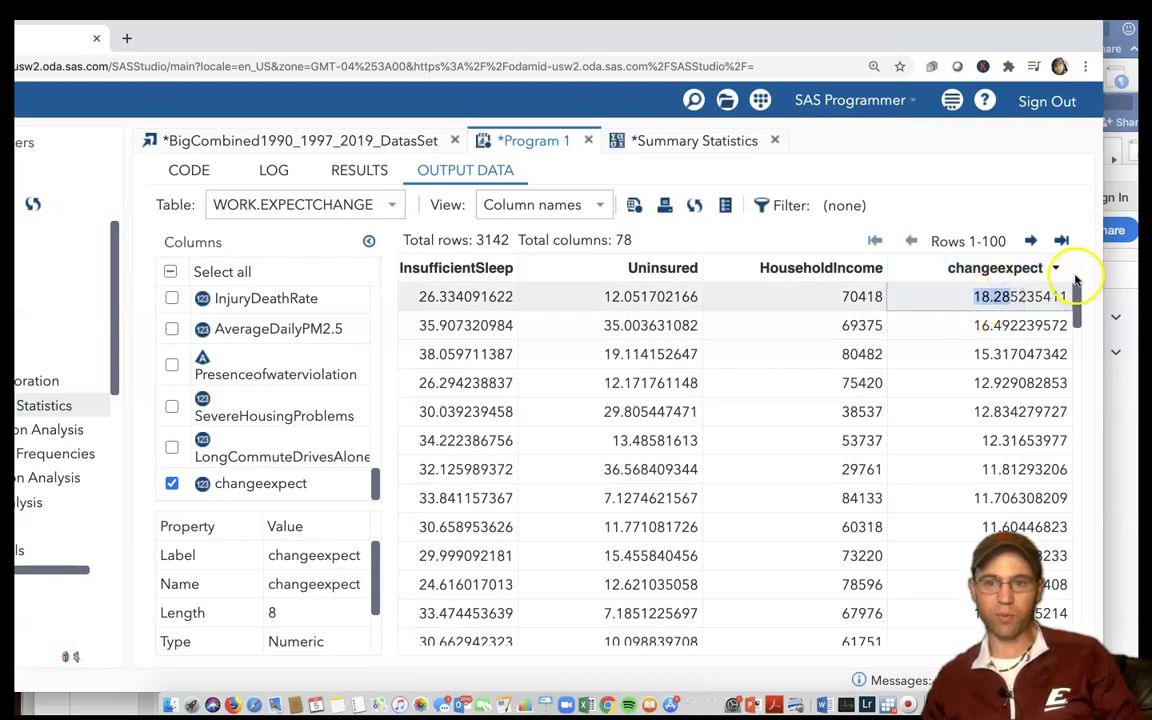
Re-sort changeexpect ascending from about -2.998865353 and page on to rows 101–200
left_click(1059, 270)
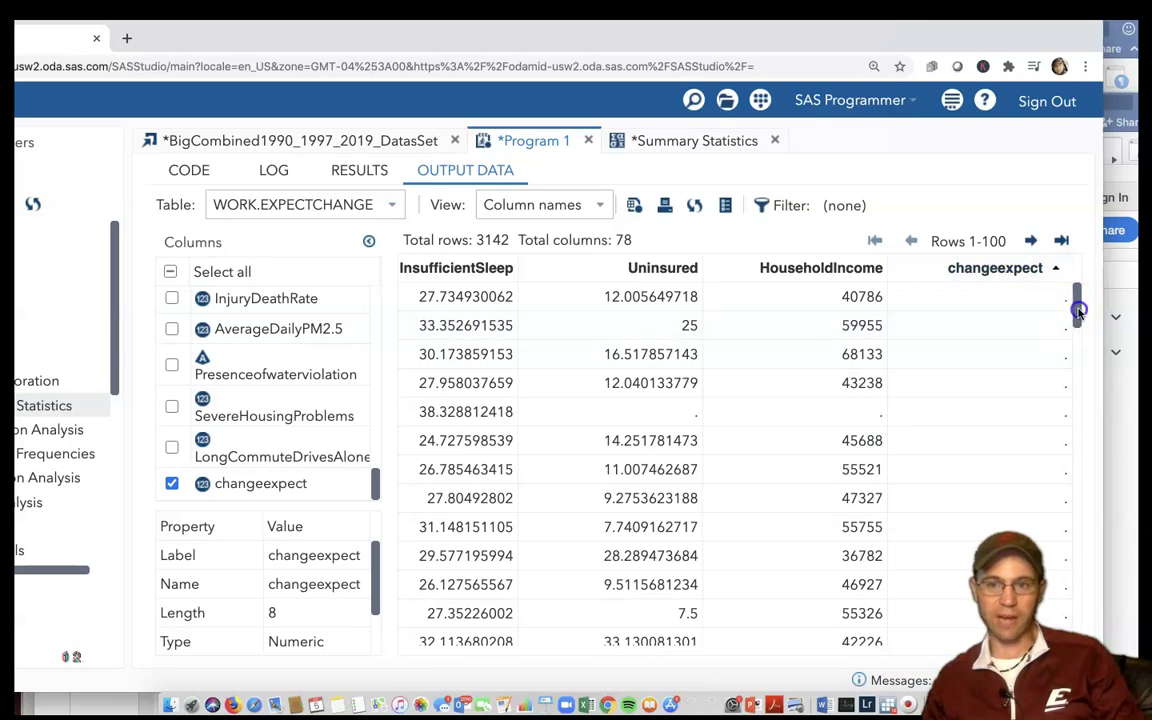
left_click_drag(1075, 314, 1066, 536)
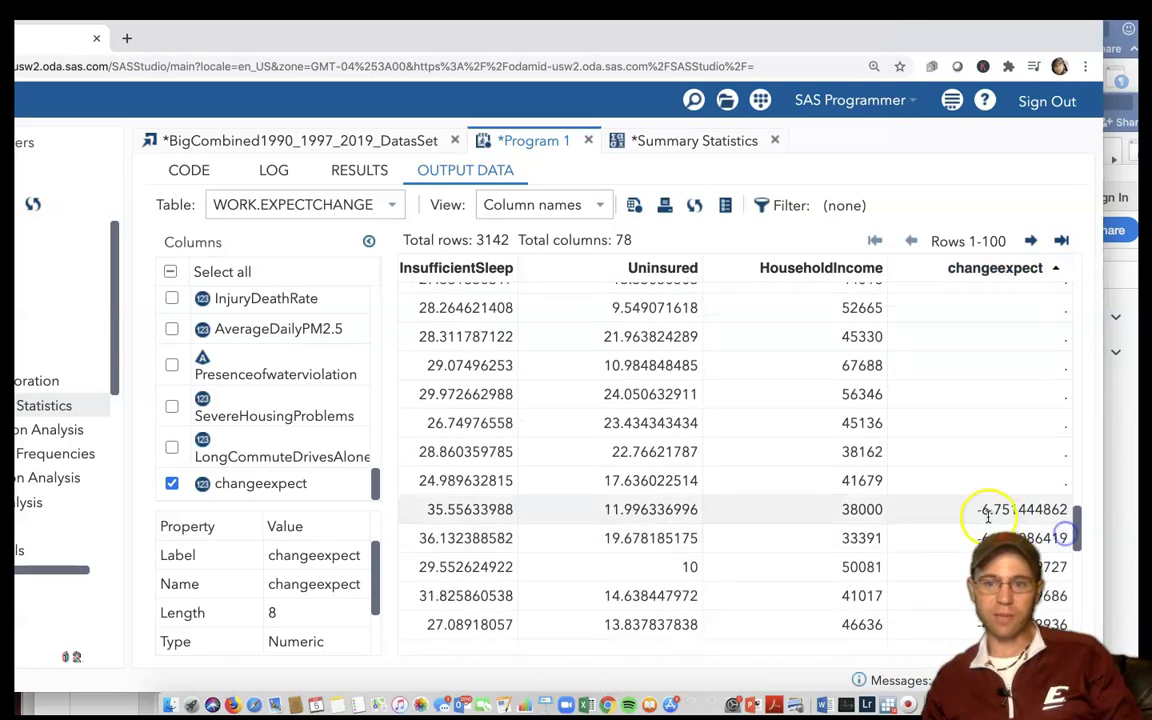
scroll(970, 510, "down", 3)
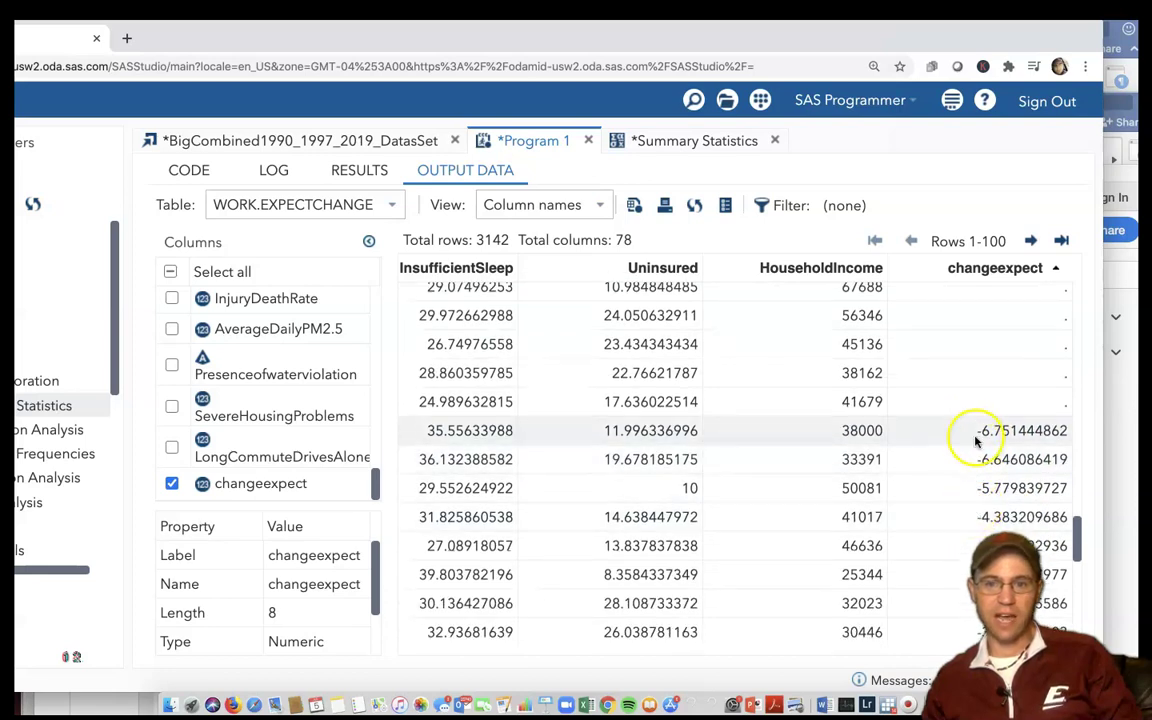
scroll(977, 432, "down", 7)
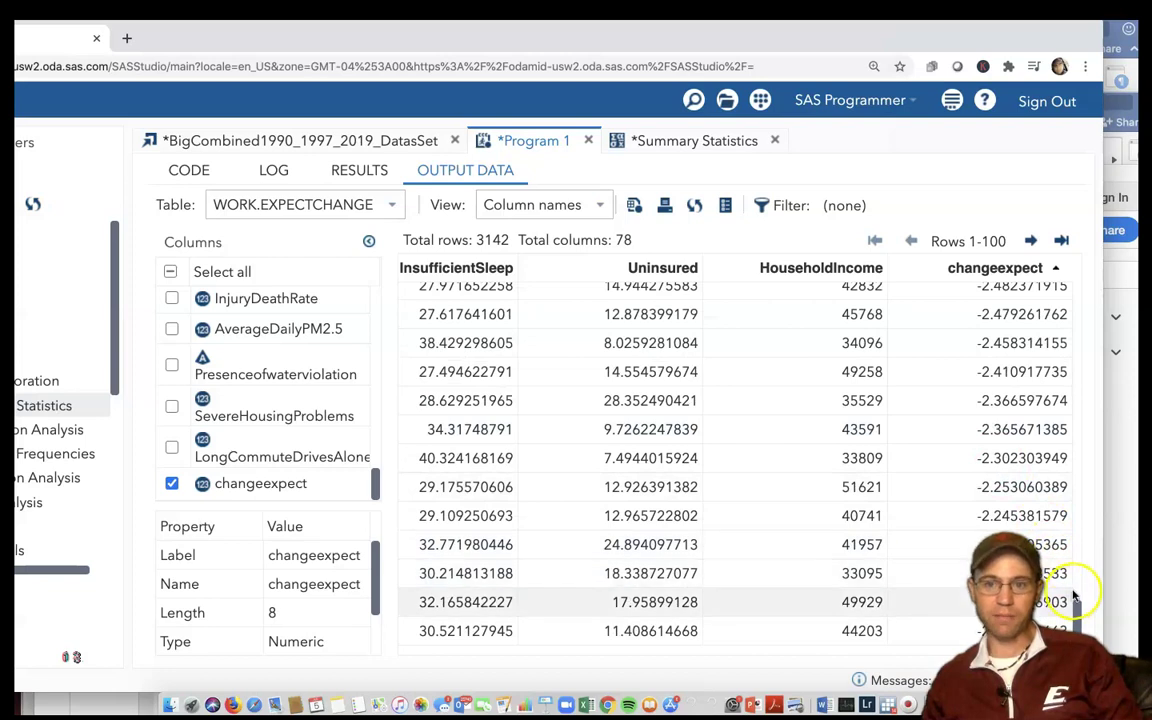
left_click(1032, 240)
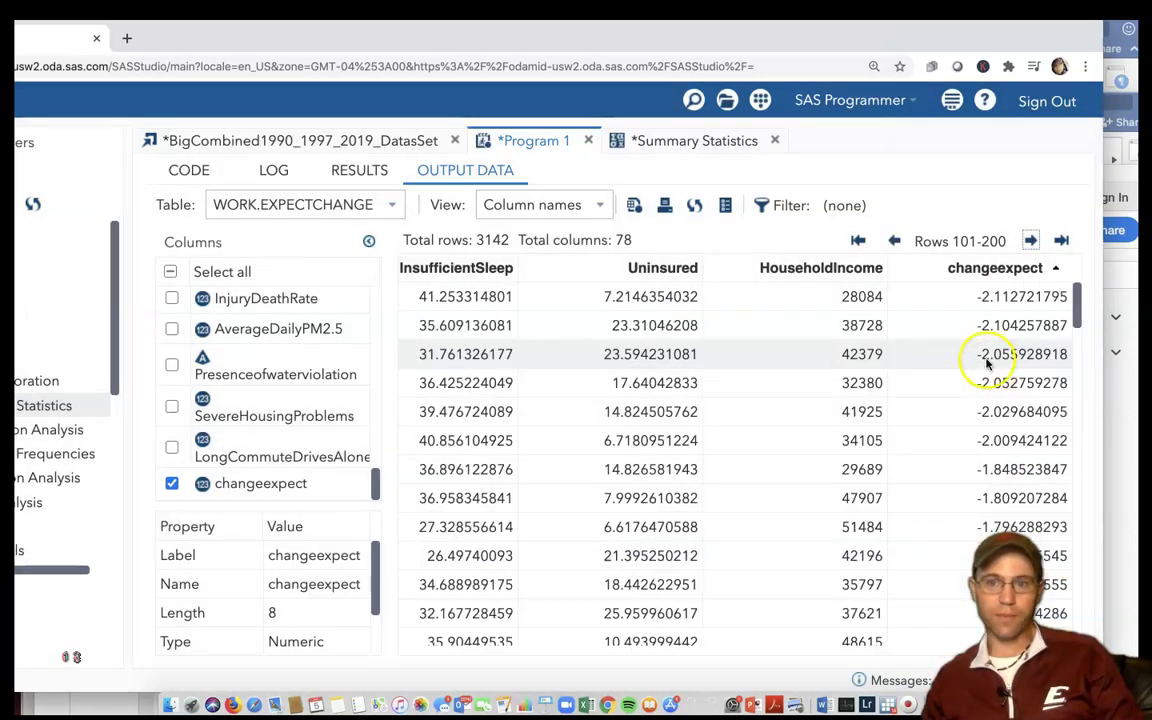
scroll(985, 362, "down", 6)
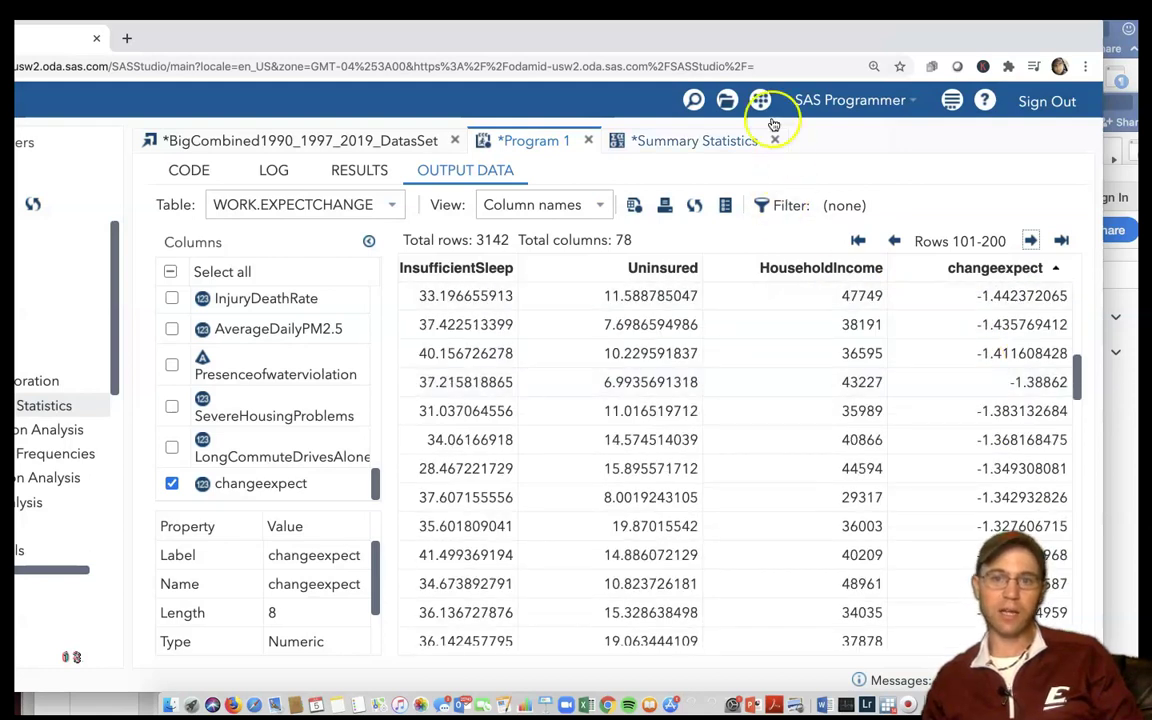
left_click_drag(704, 47, 790, 32)
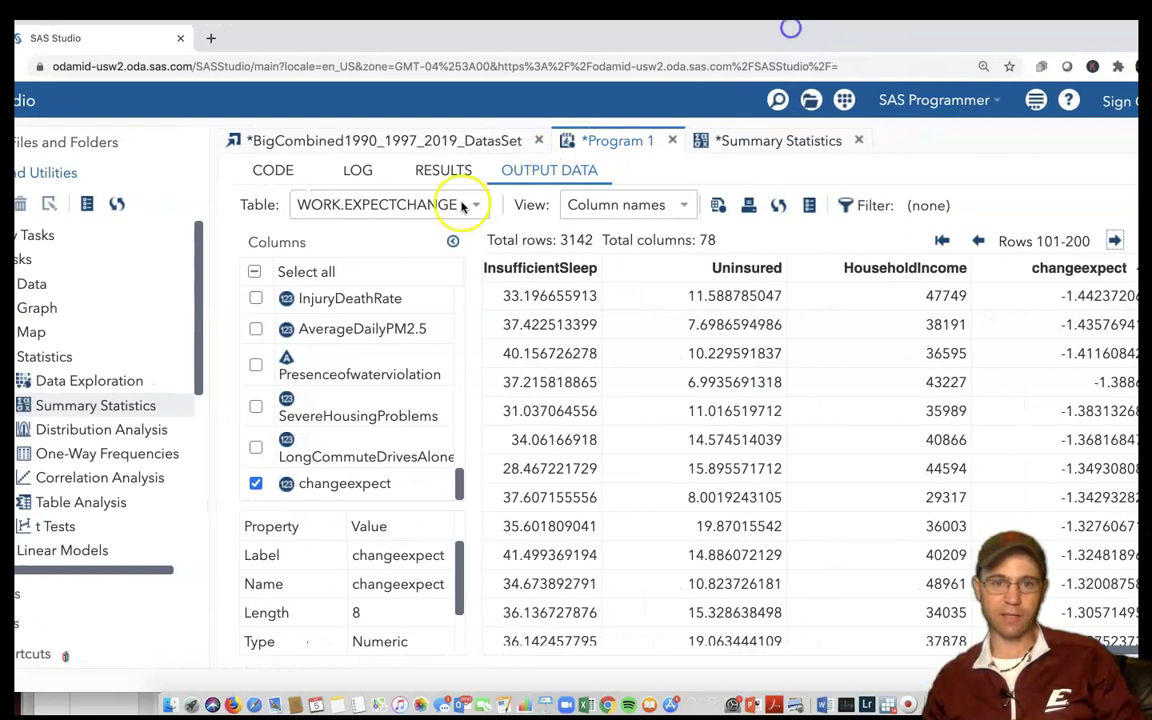
Back in the program, add a blank line 4 after the changeexpect calculation
left_click(275, 170)
left_click(468, 267)
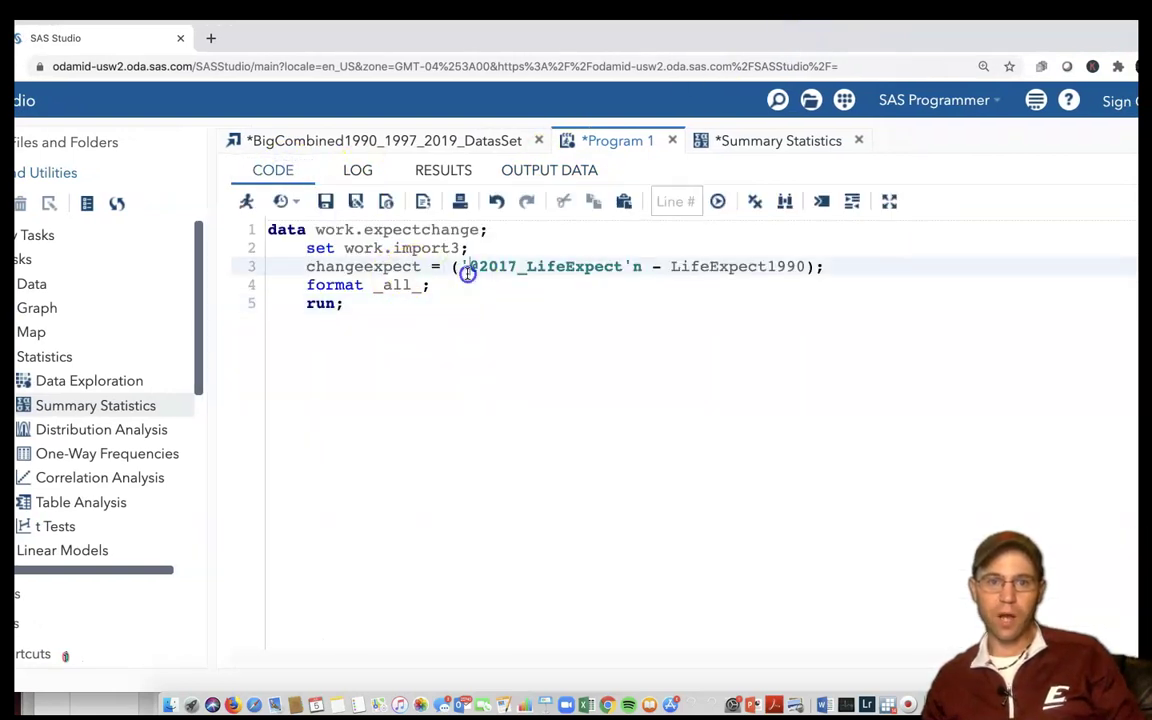
left_click(826, 268)
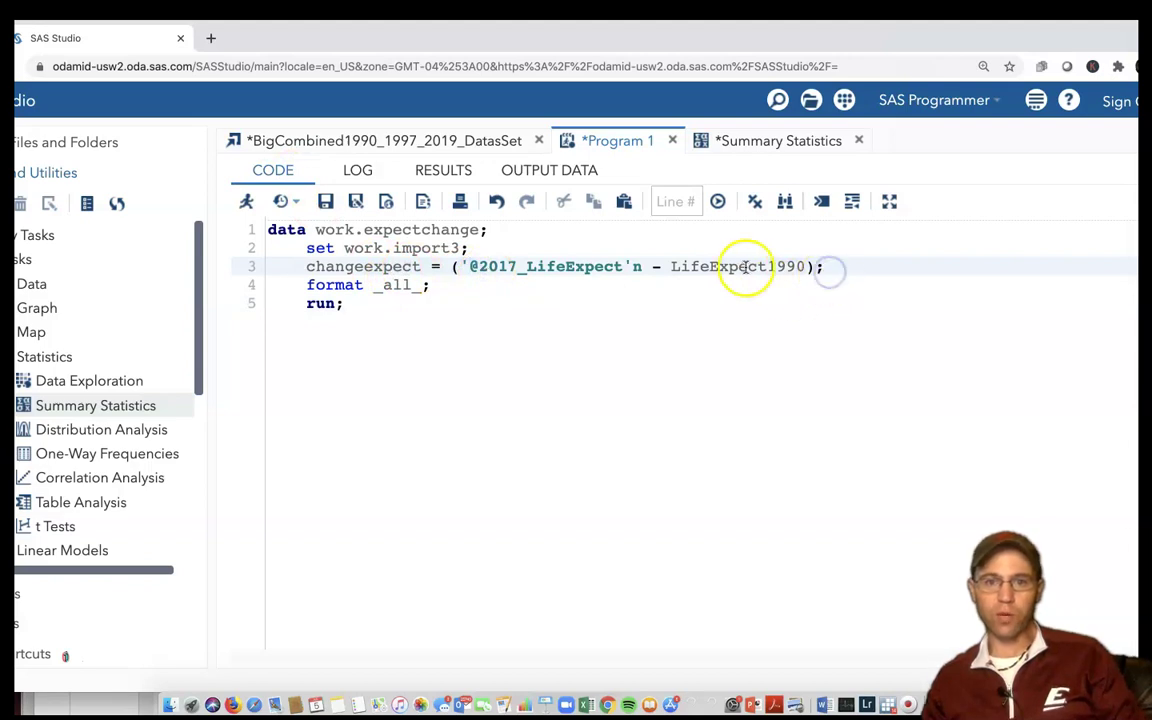
key("Return")
left_click_drag(466, 248, 275, 246)
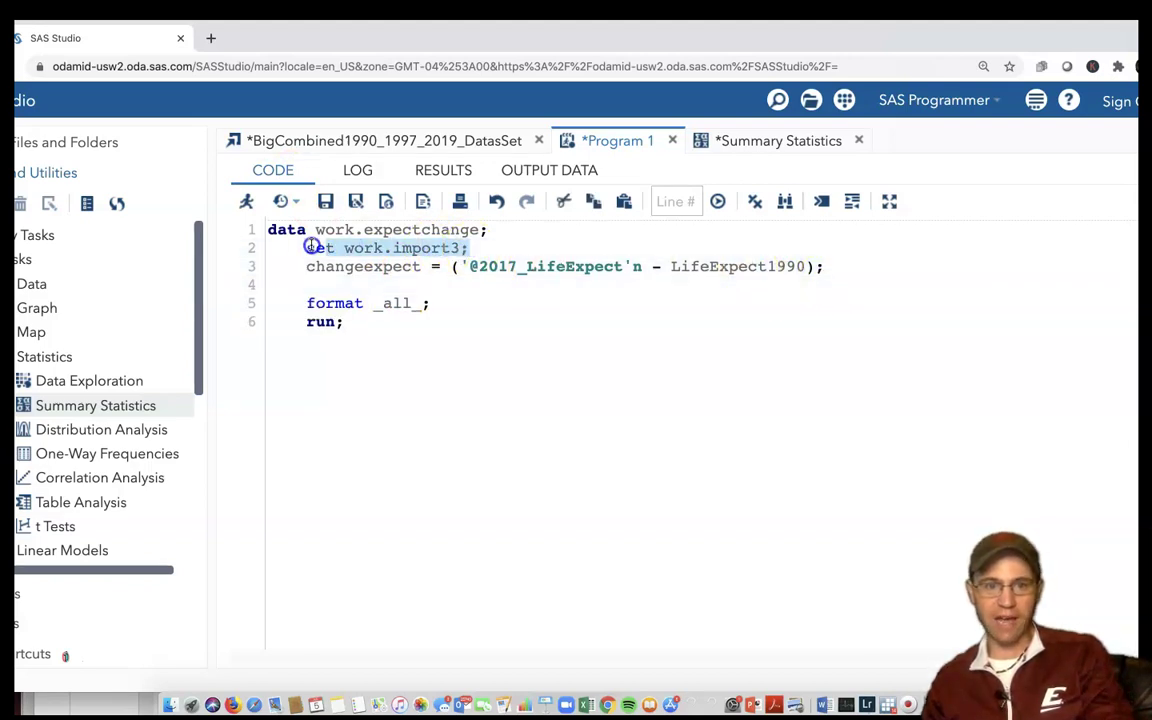
left_click(363, 230)
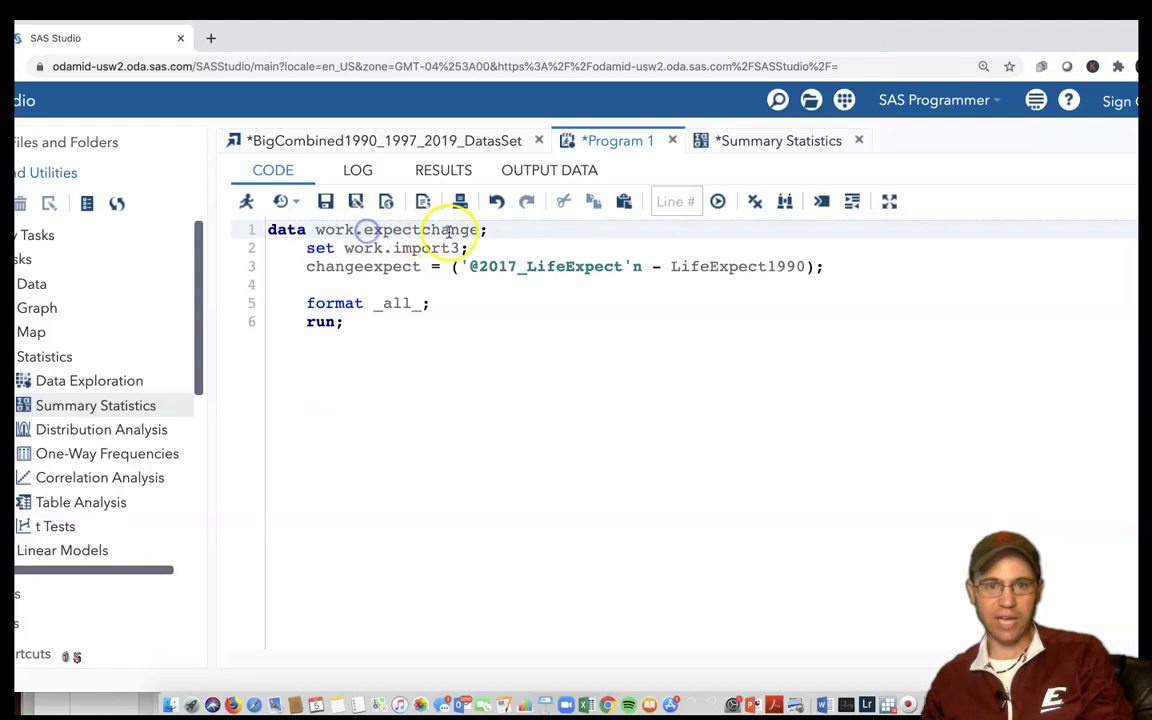
double_click(376, 230)
left_click(360, 270)
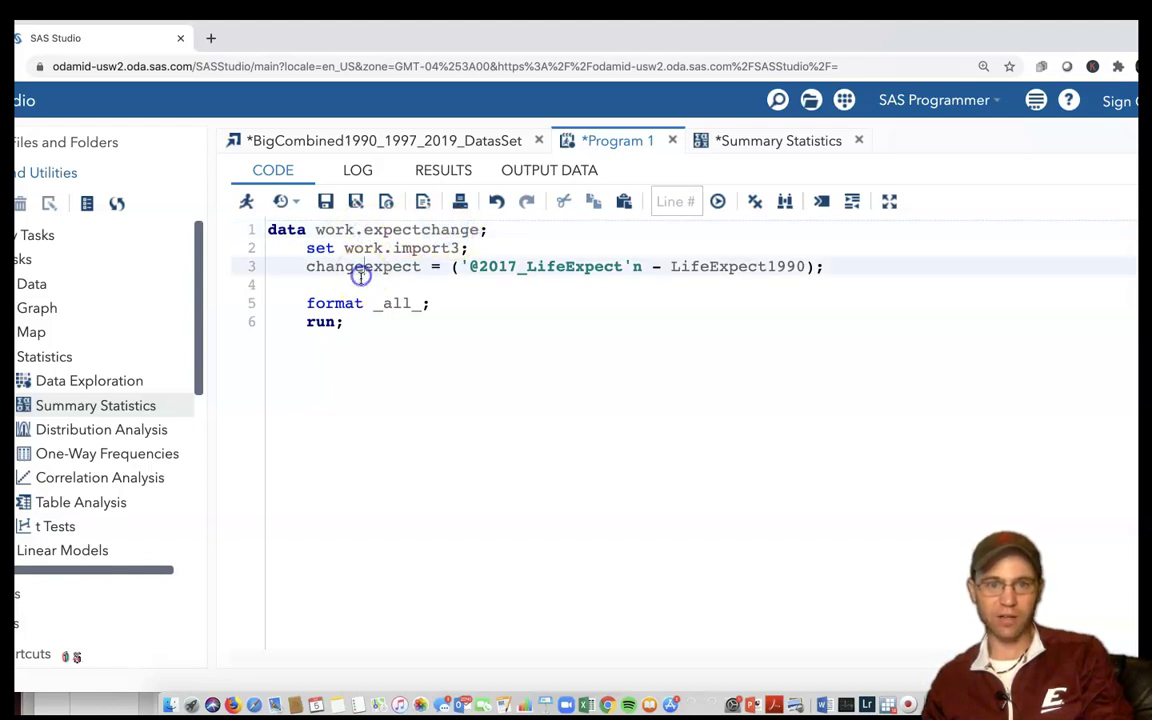
left_click(361, 285)
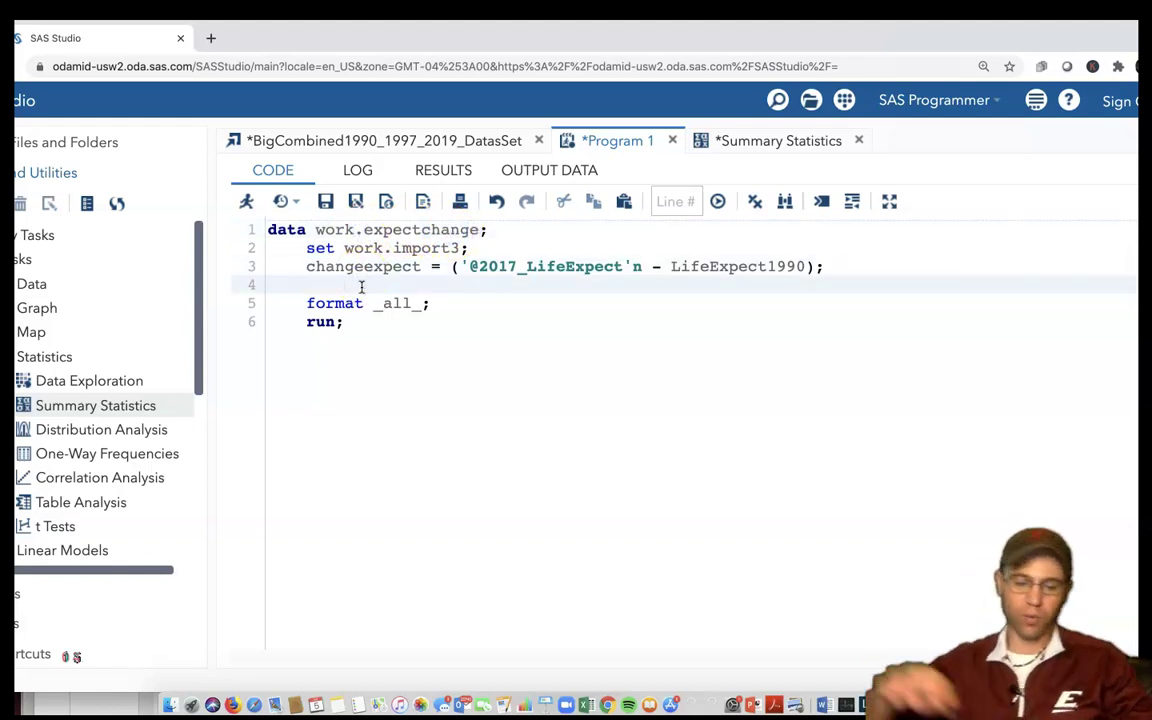
Write ln_hhincome = log(HouseholdIncome); on line 4, renaming loghhincome to ln_hhincome
type("loghhincome = log(HouseholdIncome")
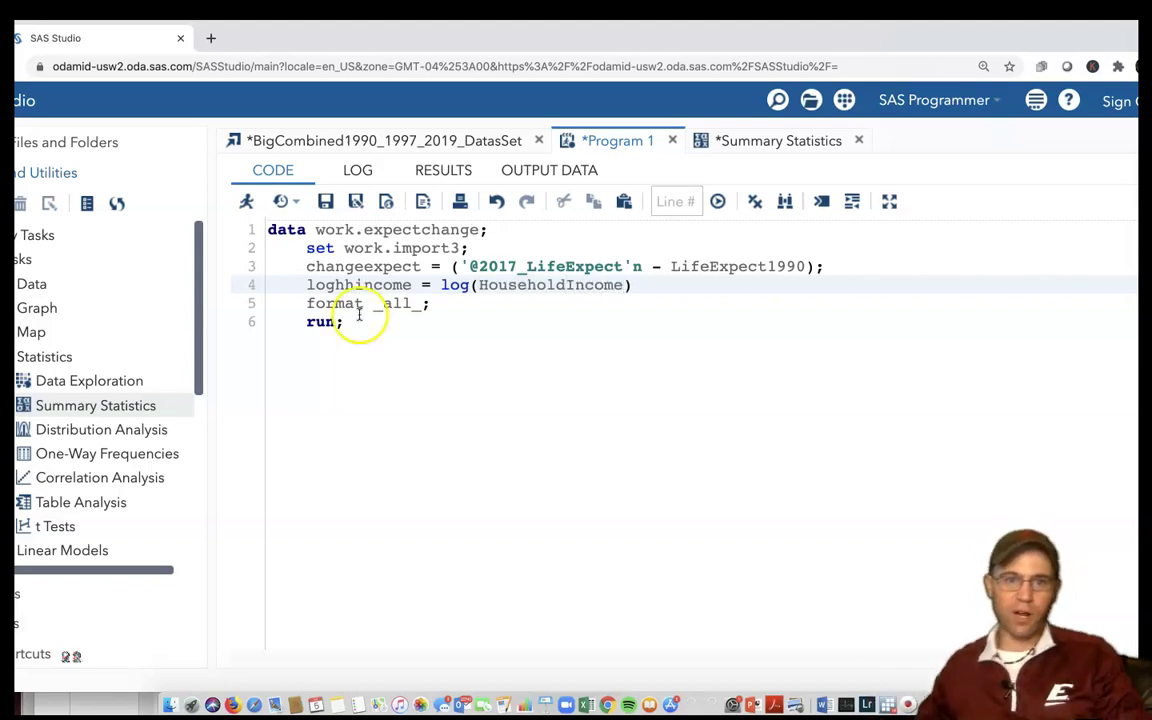
left_click(316, 286)
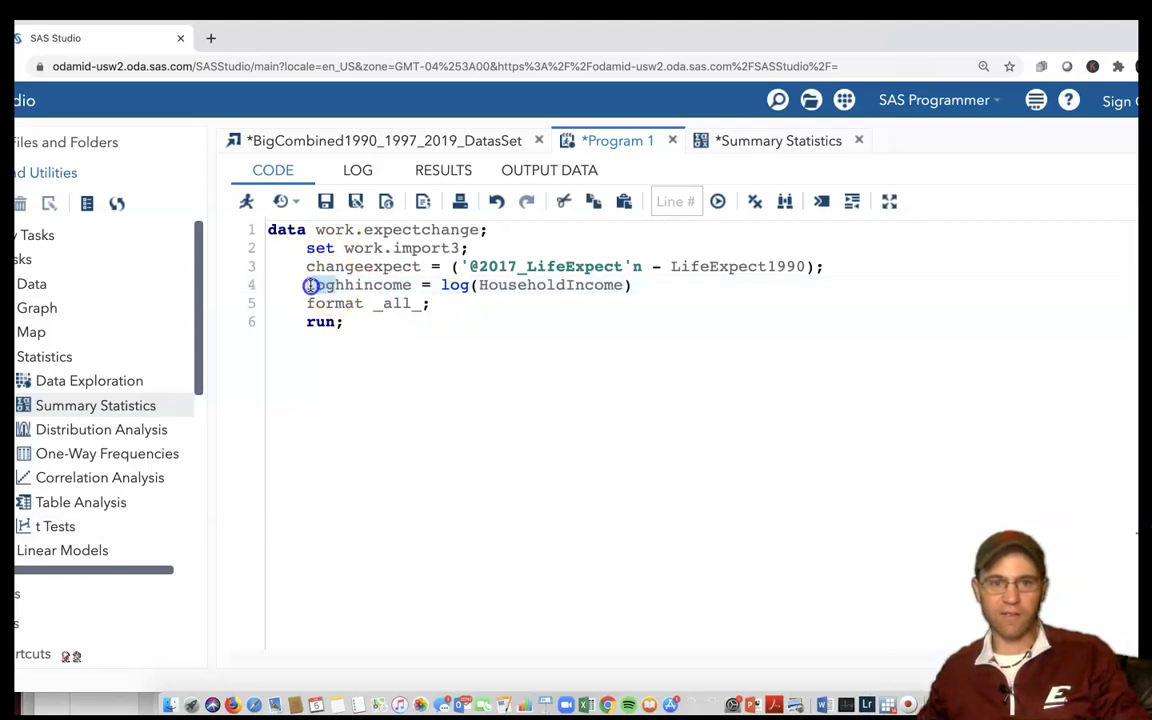
left_click_drag(309, 285, 331, 287)
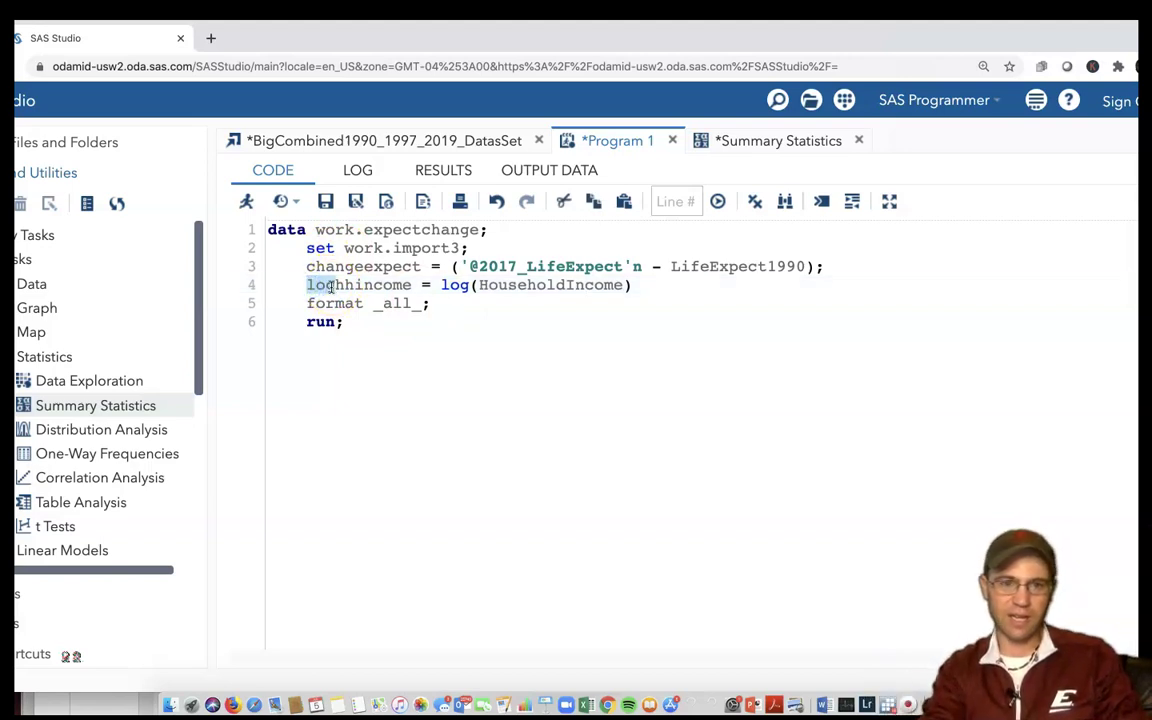
type("ln_")
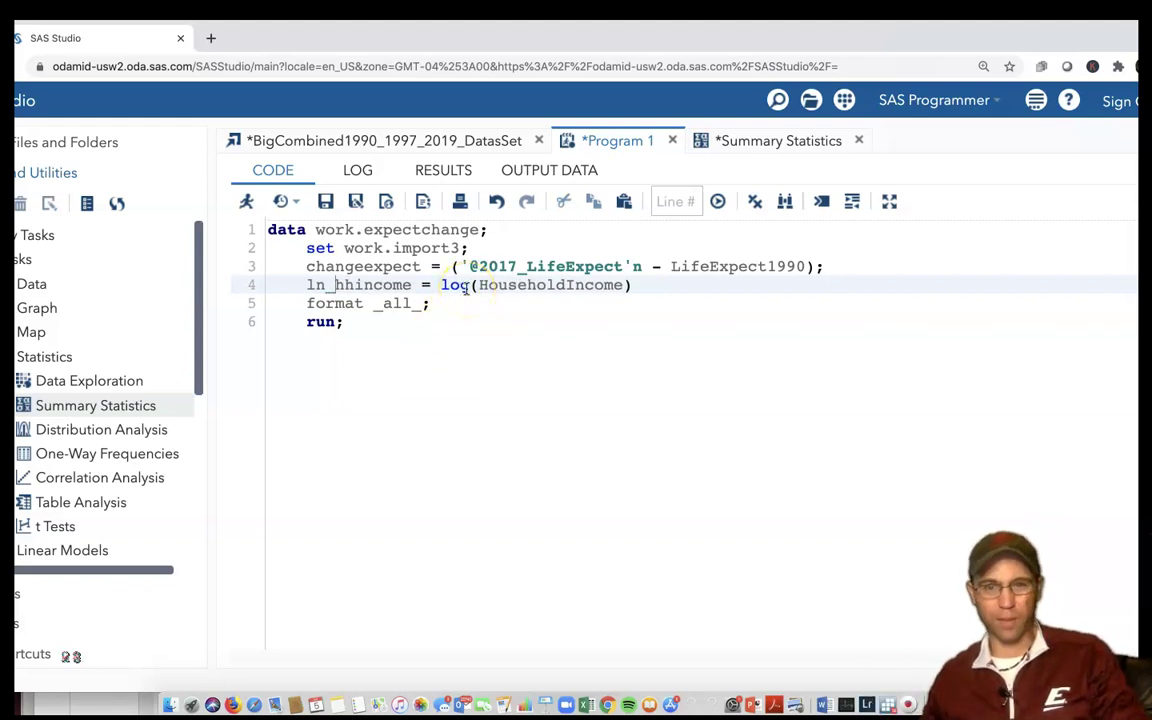
left_click(645, 290)
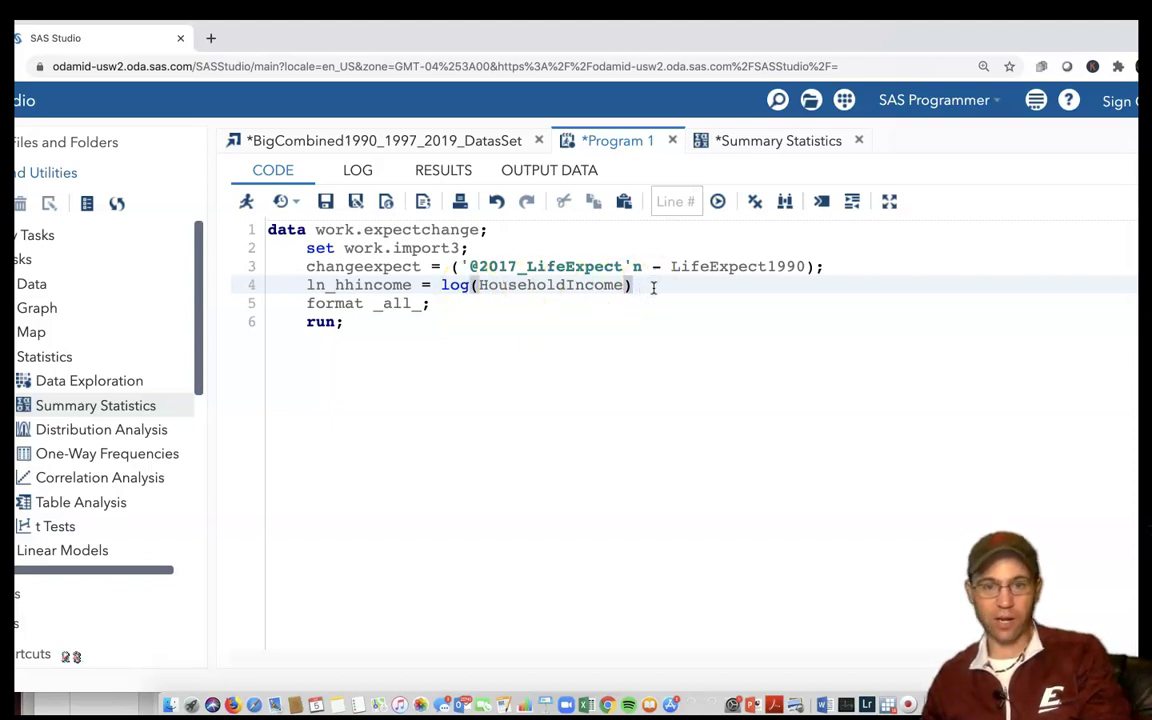
type(";")
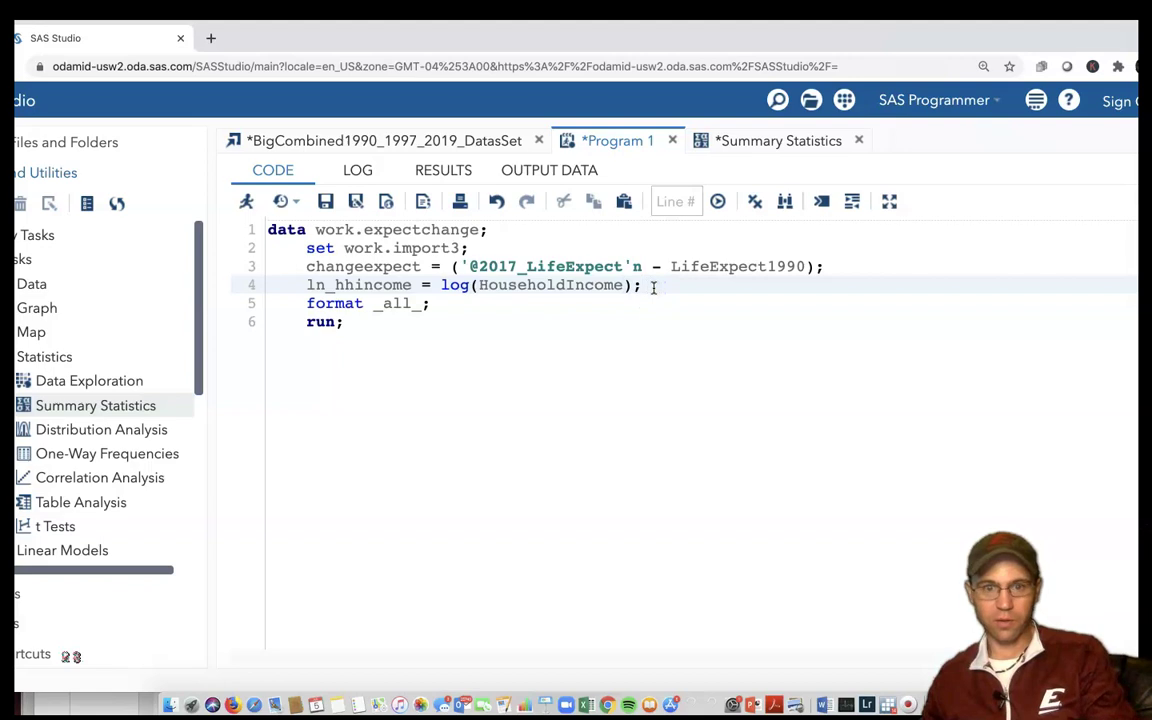
key("Return")
Write log10_income = log10 (Household Income); on line 5, ending it with a semicolon
type("log10_income = log10(Household Income")
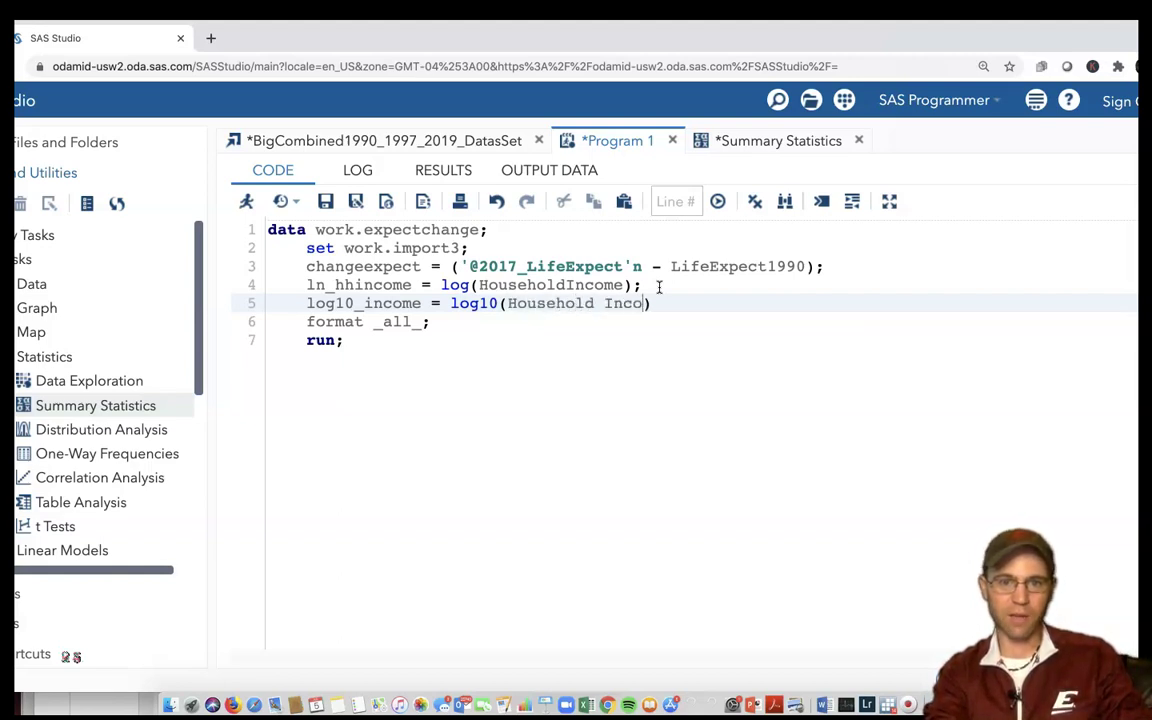
left_click(498, 304)
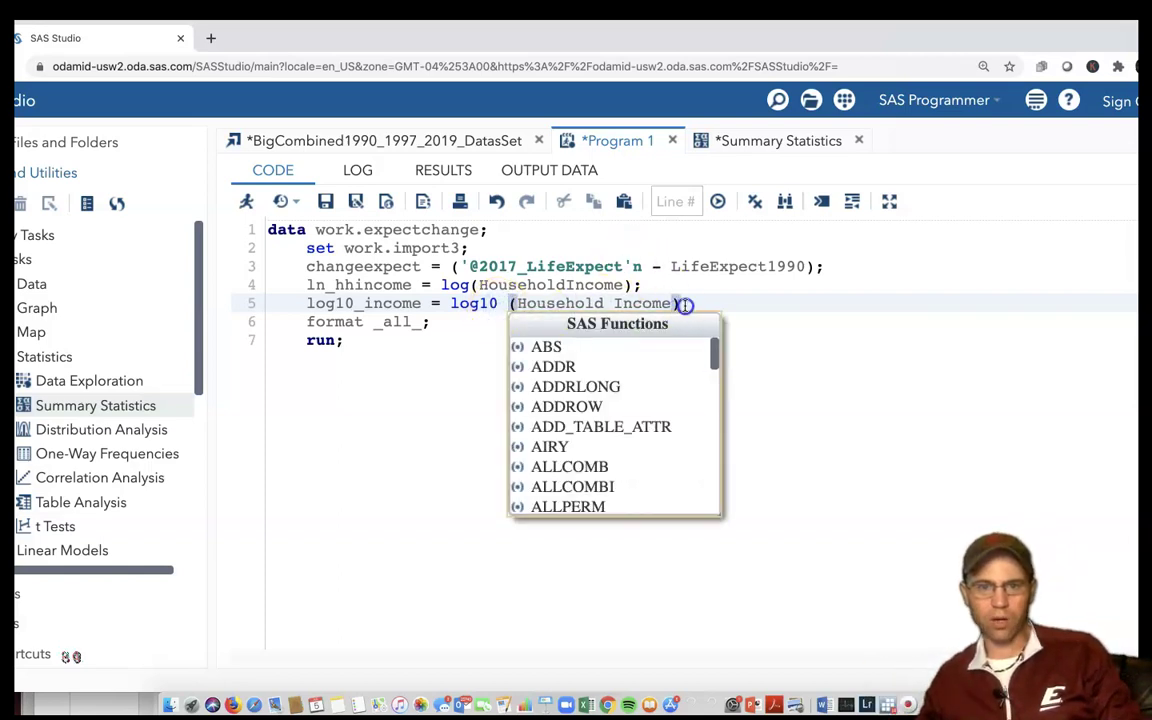
left_click(685, 304)
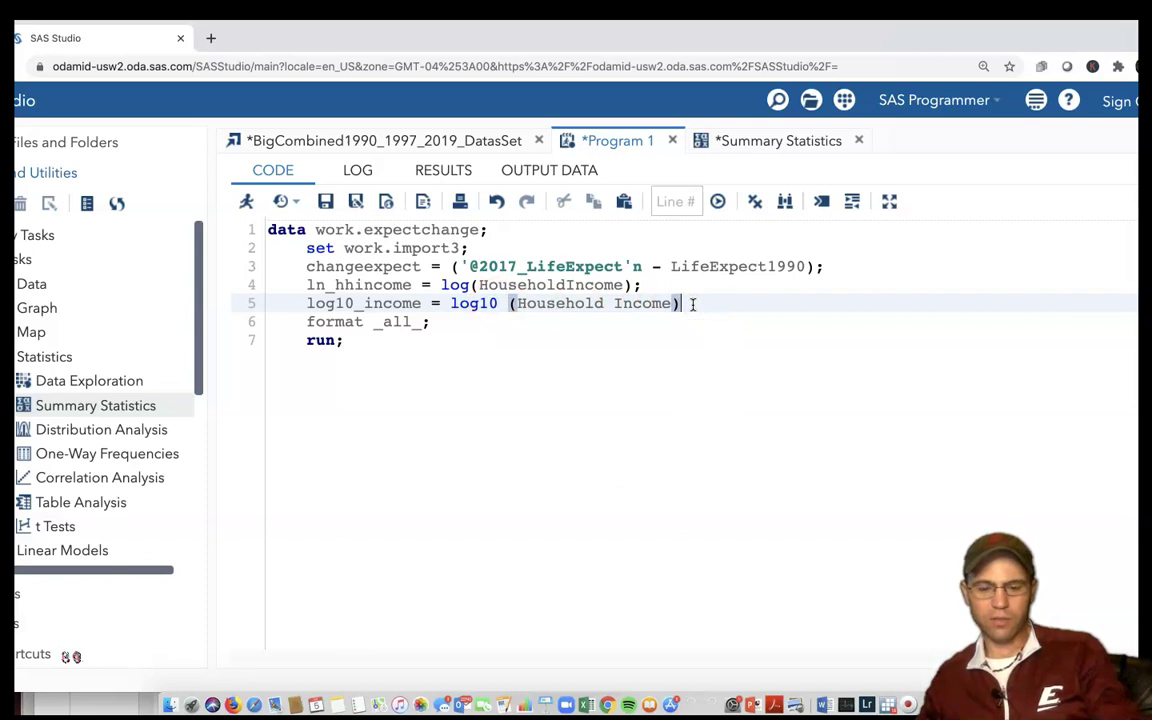
type(";")
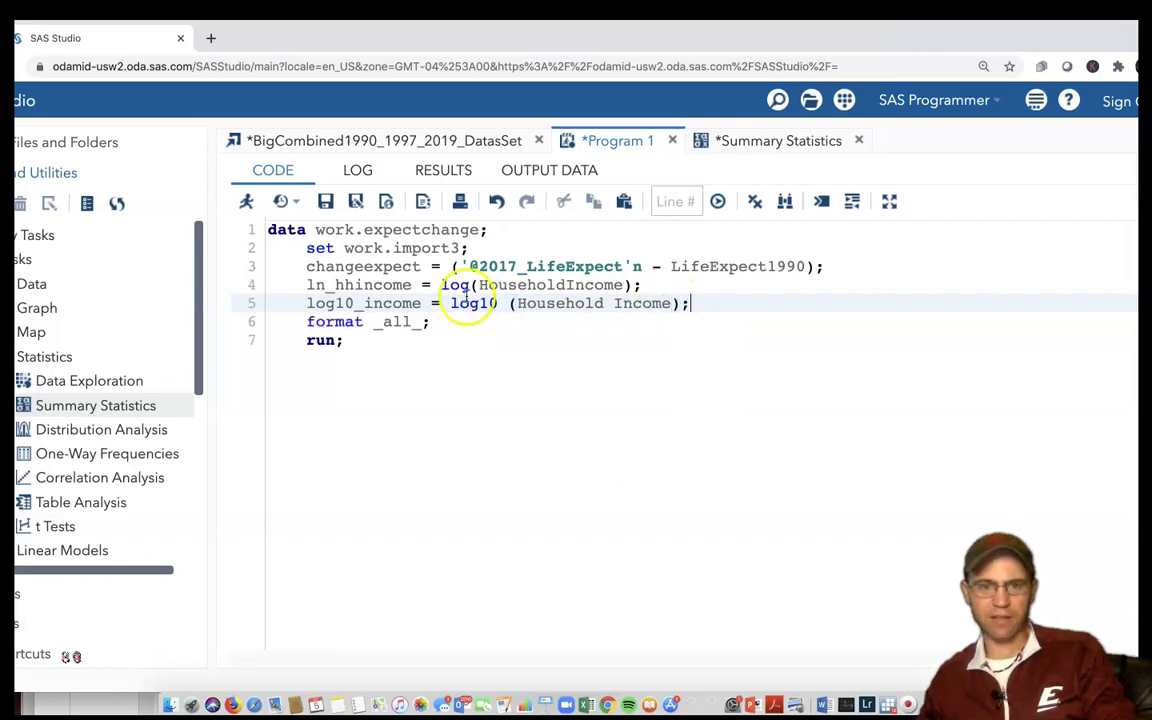
Run the step, review the LOG10 too-many-arguments errors, and delete the space after log10
left_click(247, 202)
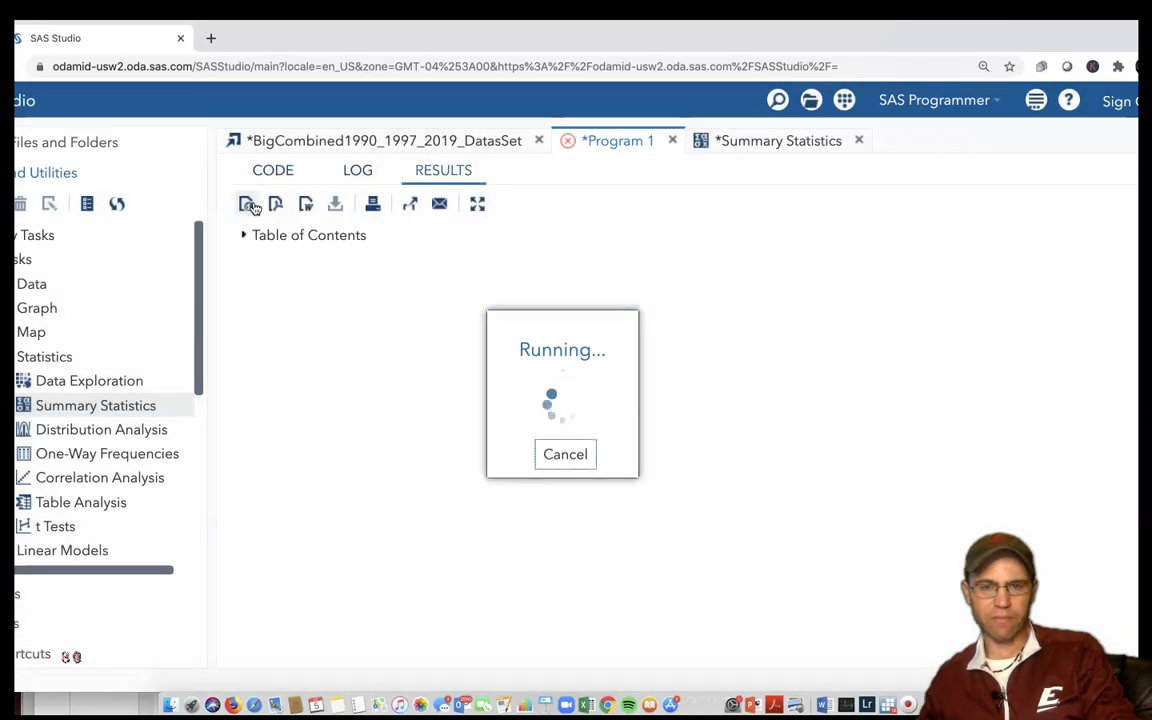
left_click(357, 238)
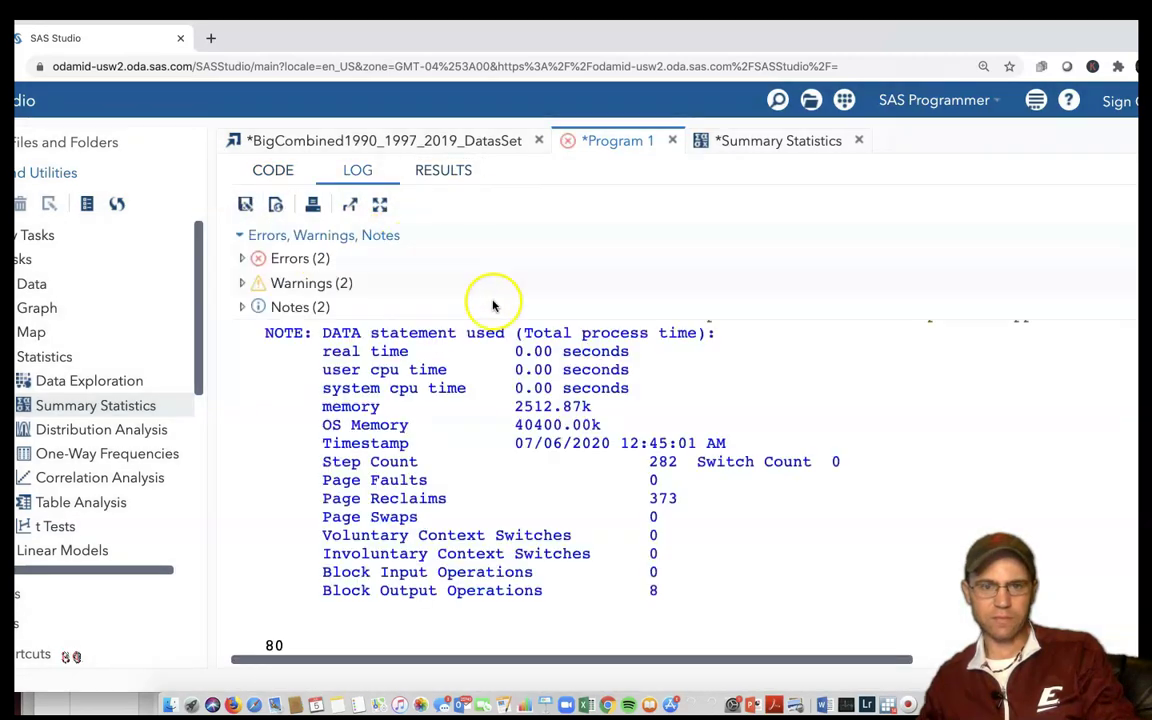
scroll(463, 391, "up", 3)
scroll(463, 391, "up", 1)
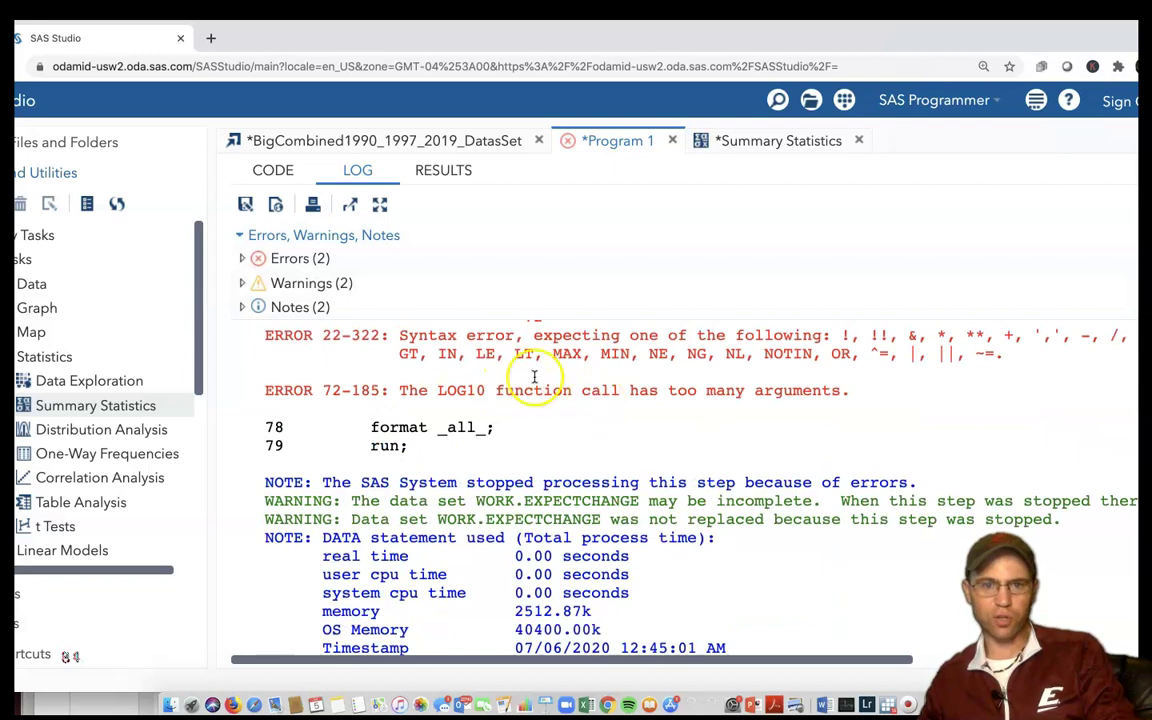
left_click(281, 174)
left_click(478, 302)
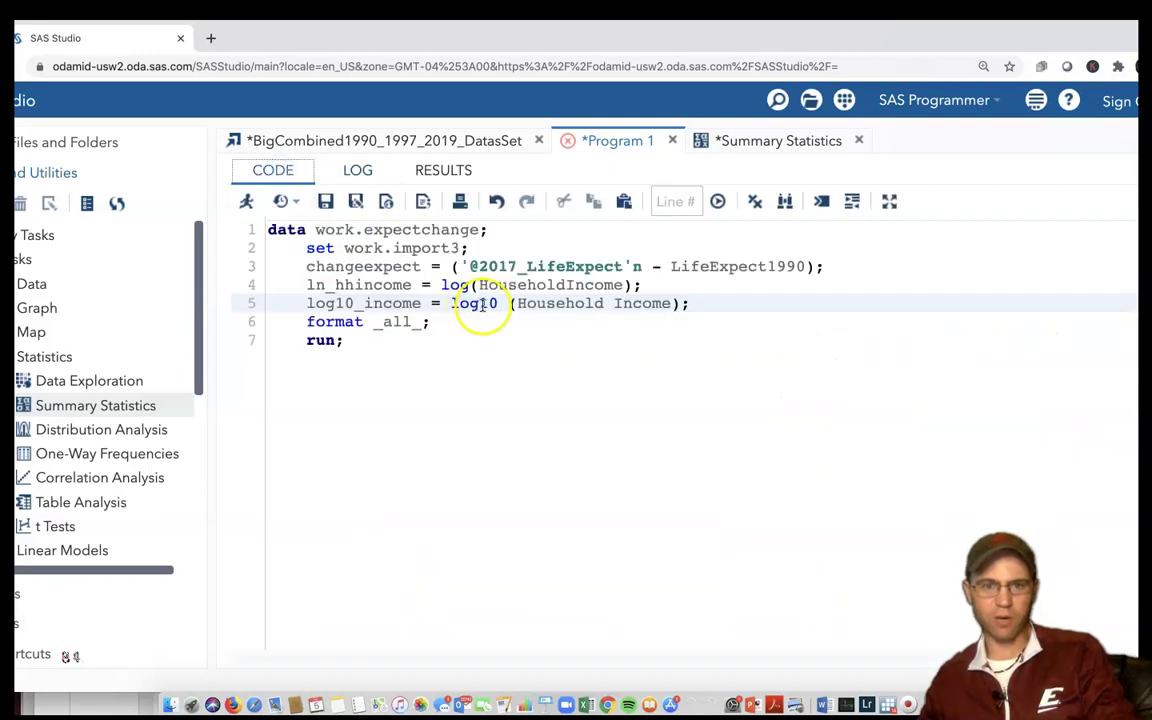
key("Delete")
left_click(563, 332)
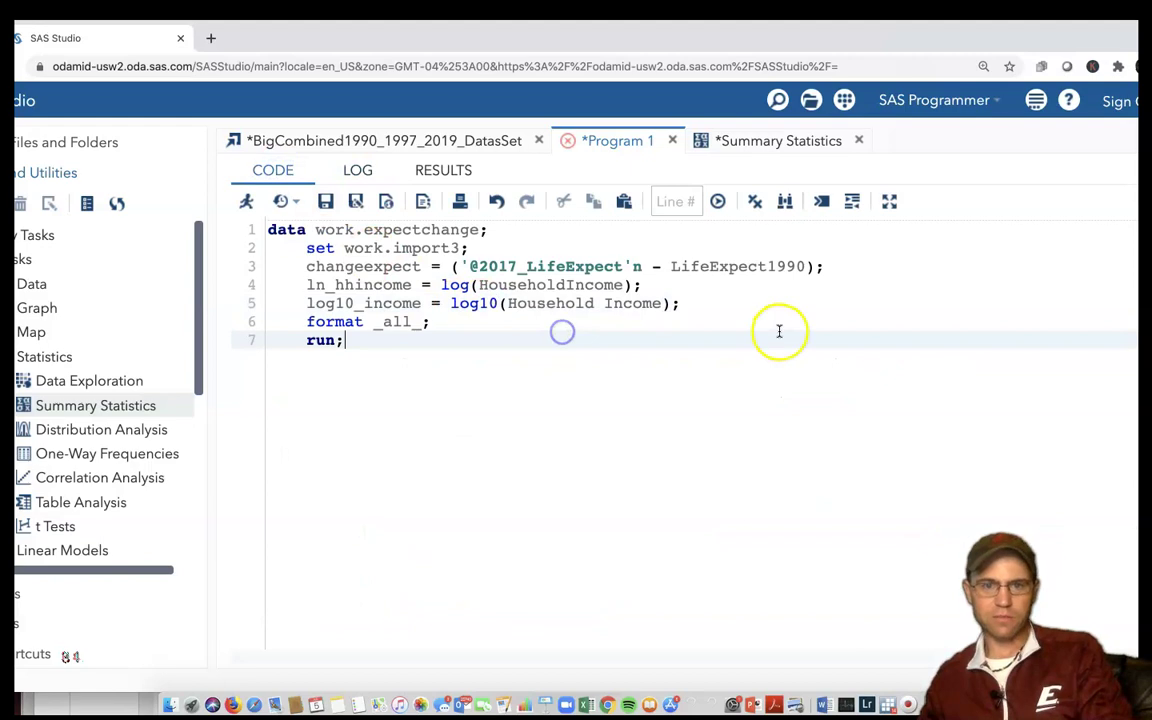
Rerun, then join Household Income into HouseholdIncome and add a blank line 6 before format
left_click(244, 204)
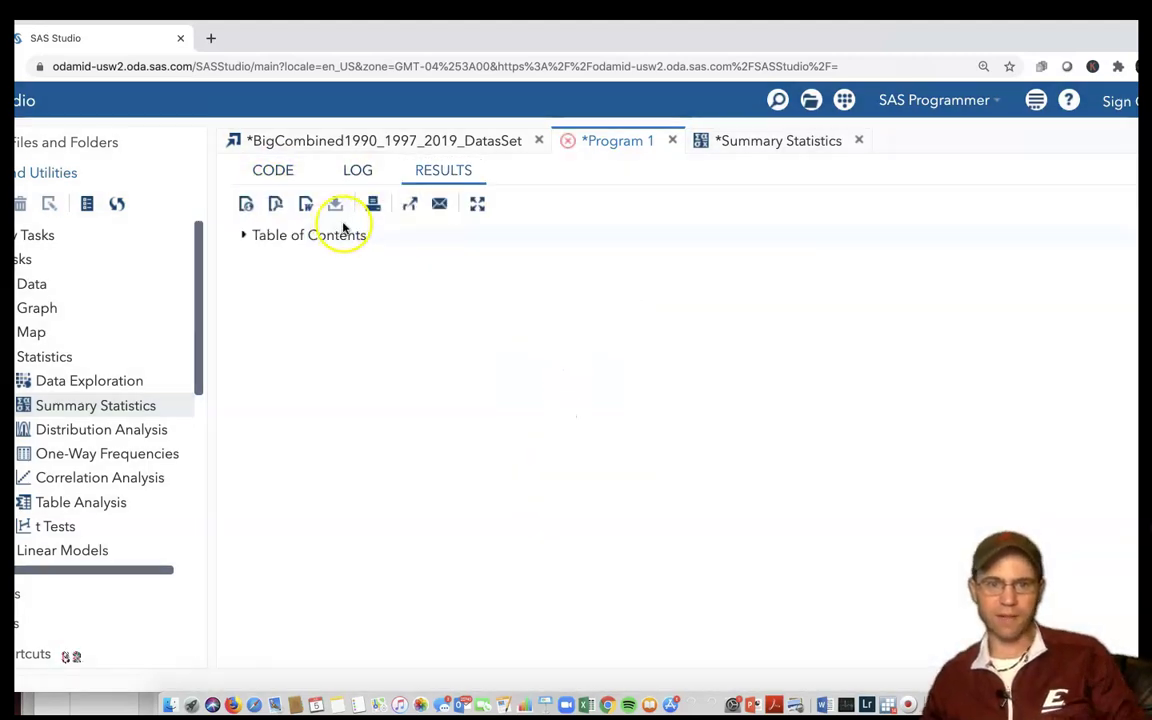
scroll(655, 380, "up", 5)
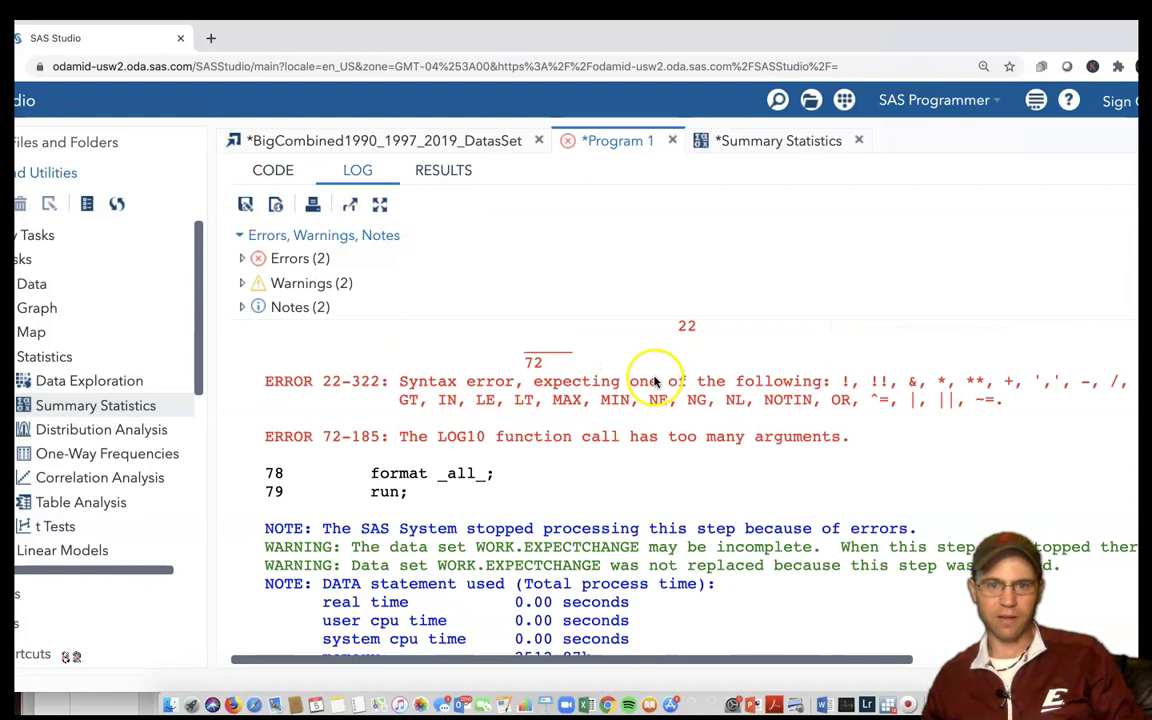
scroll(655, 376, "up", 1)
scroll(654, 375, "up", 1)
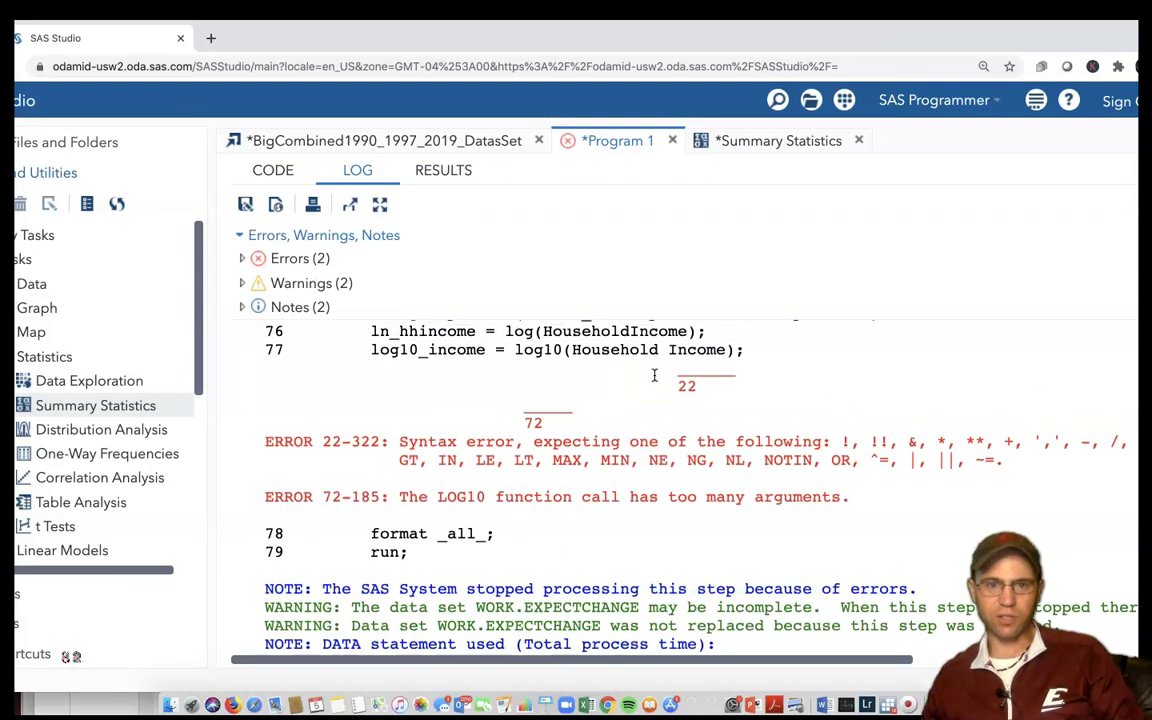
left_click(283, 171)
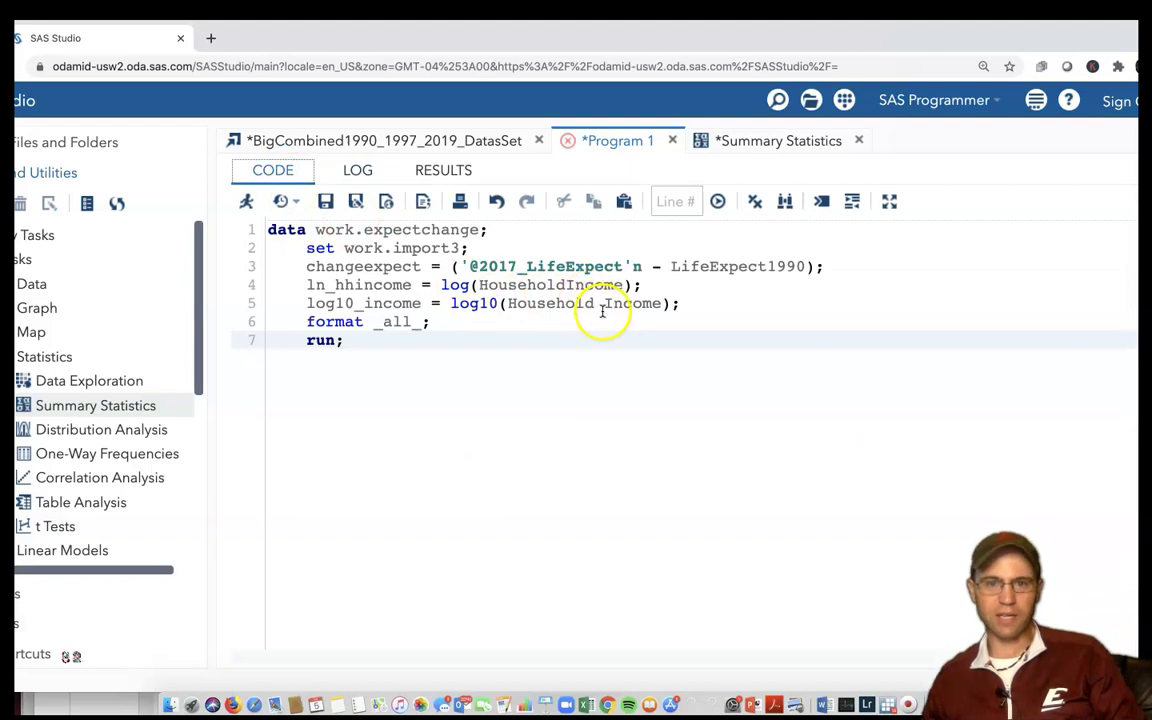
left_click(501, 305)
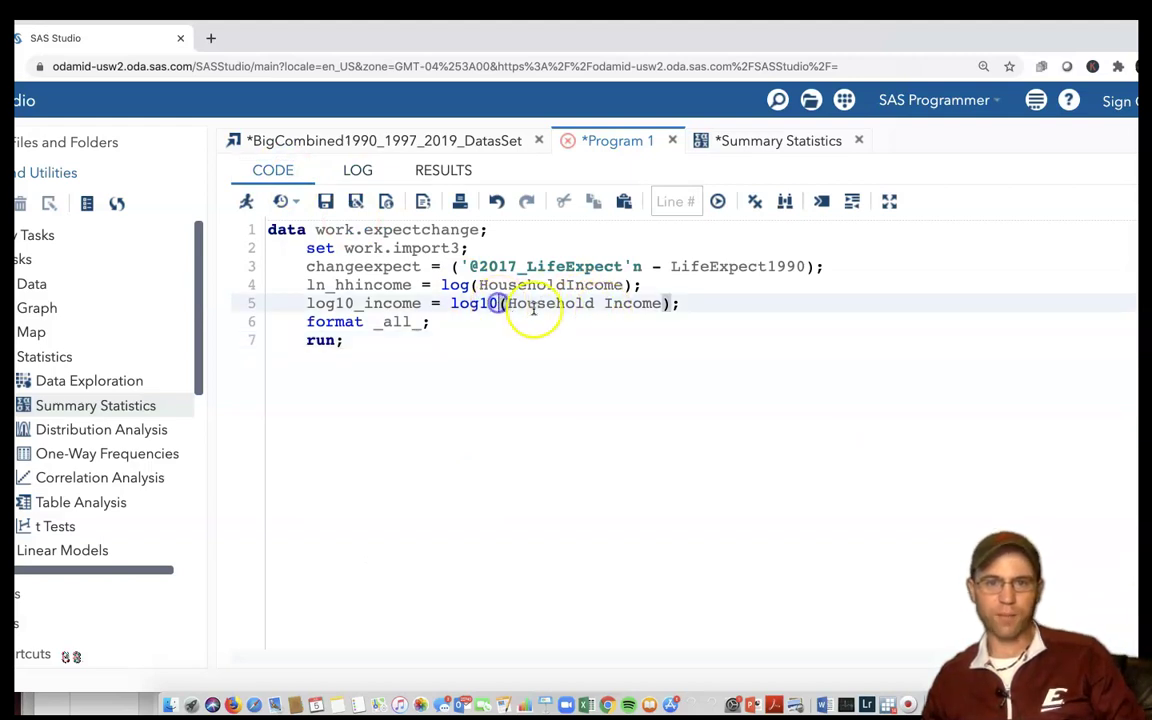
left_click(596, 303)
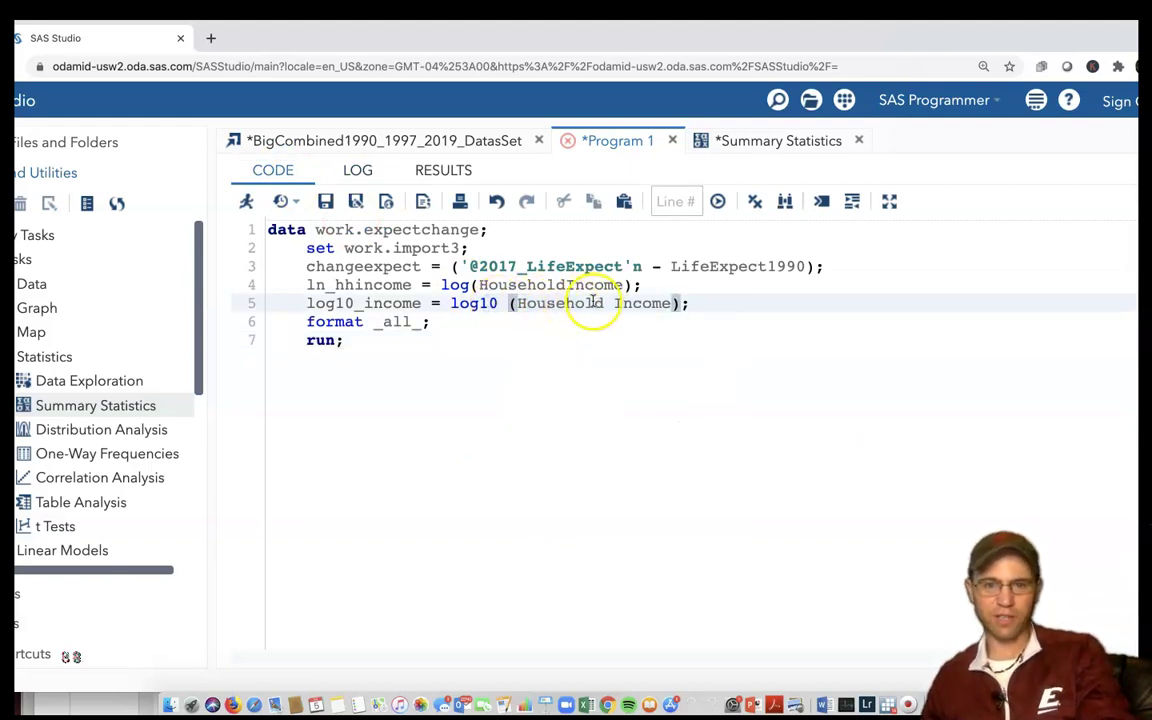
key("BackSpace")
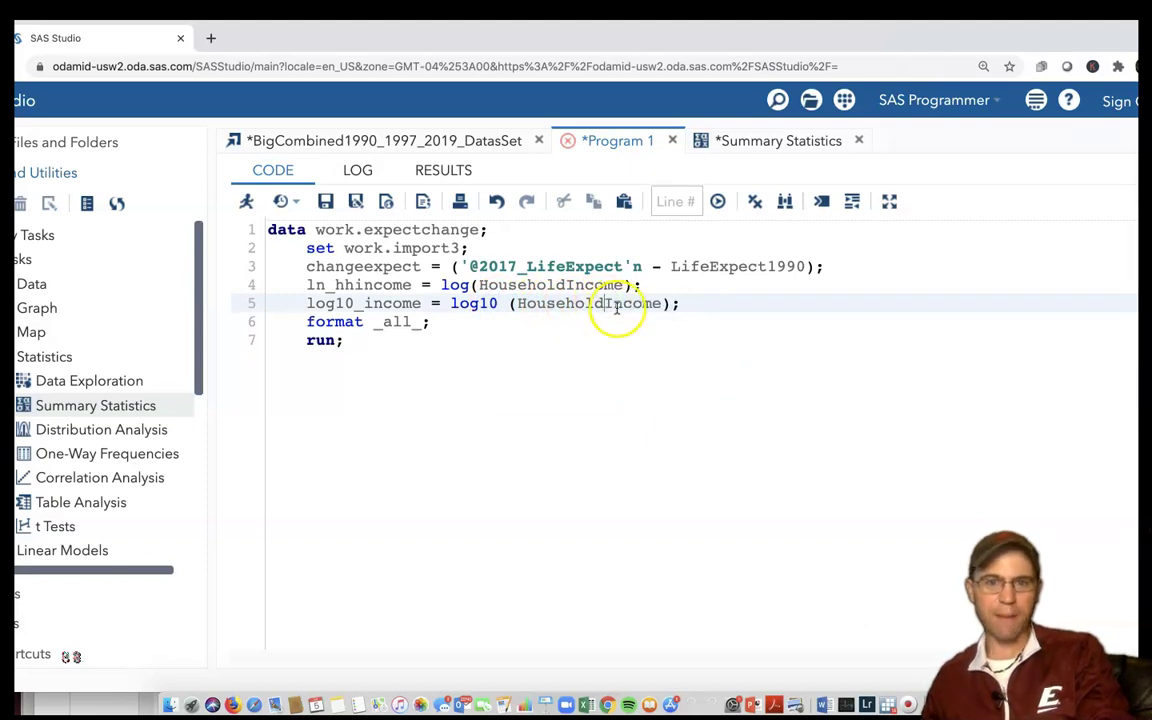
left_click(707, 314)
key("Return")
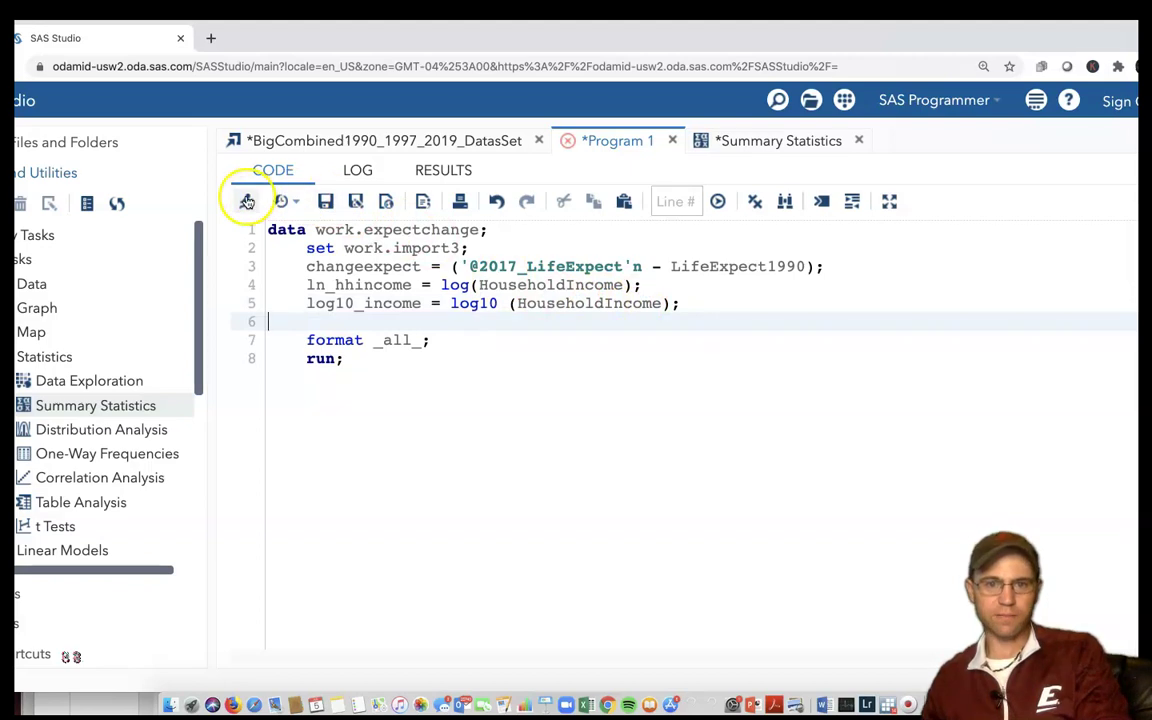
left_click(250, 202)
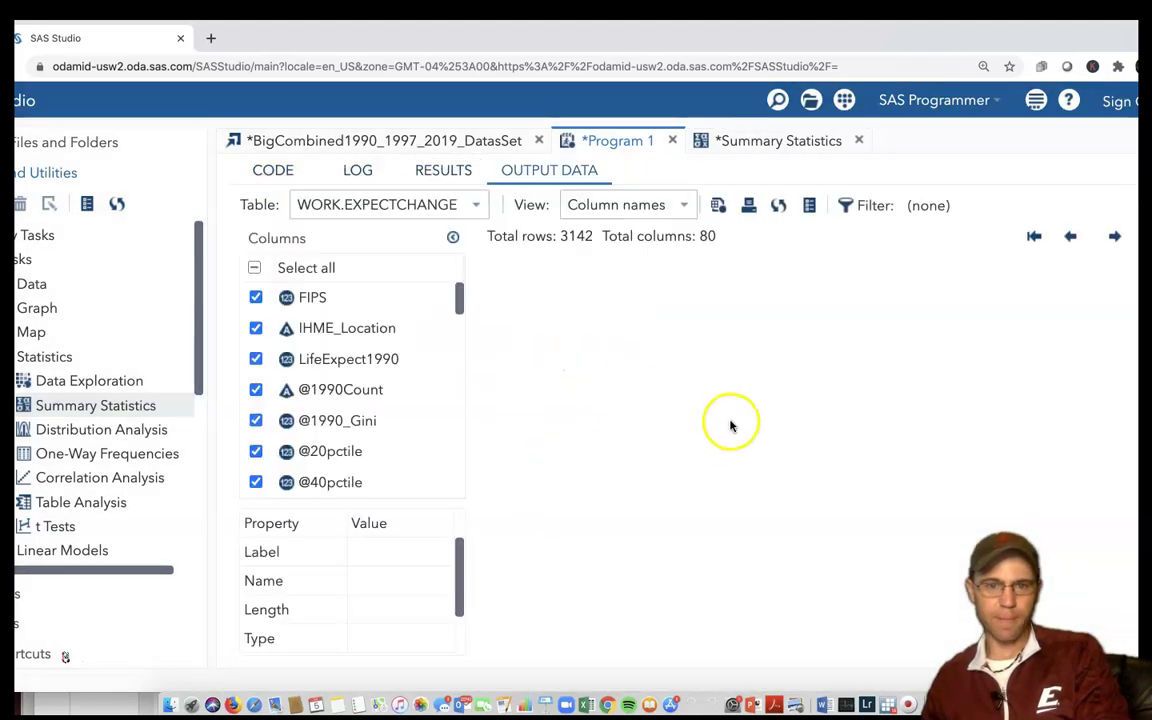
scroll(432, 425, "down", 15)
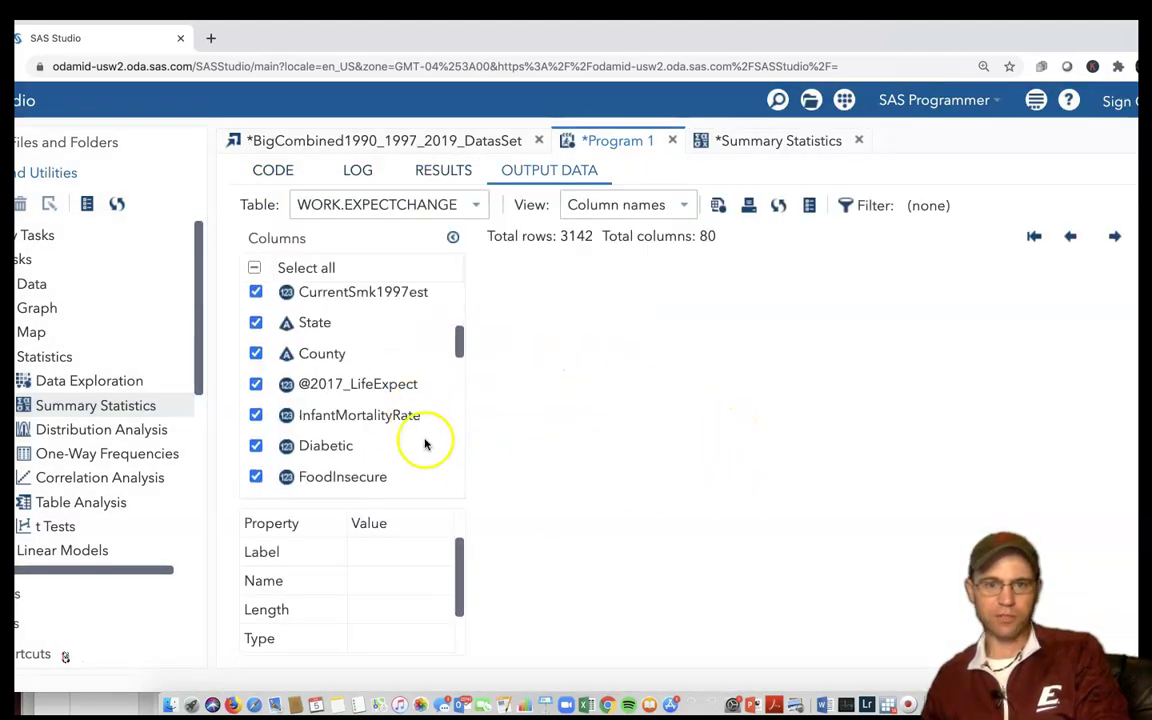
left_click(254, 455)
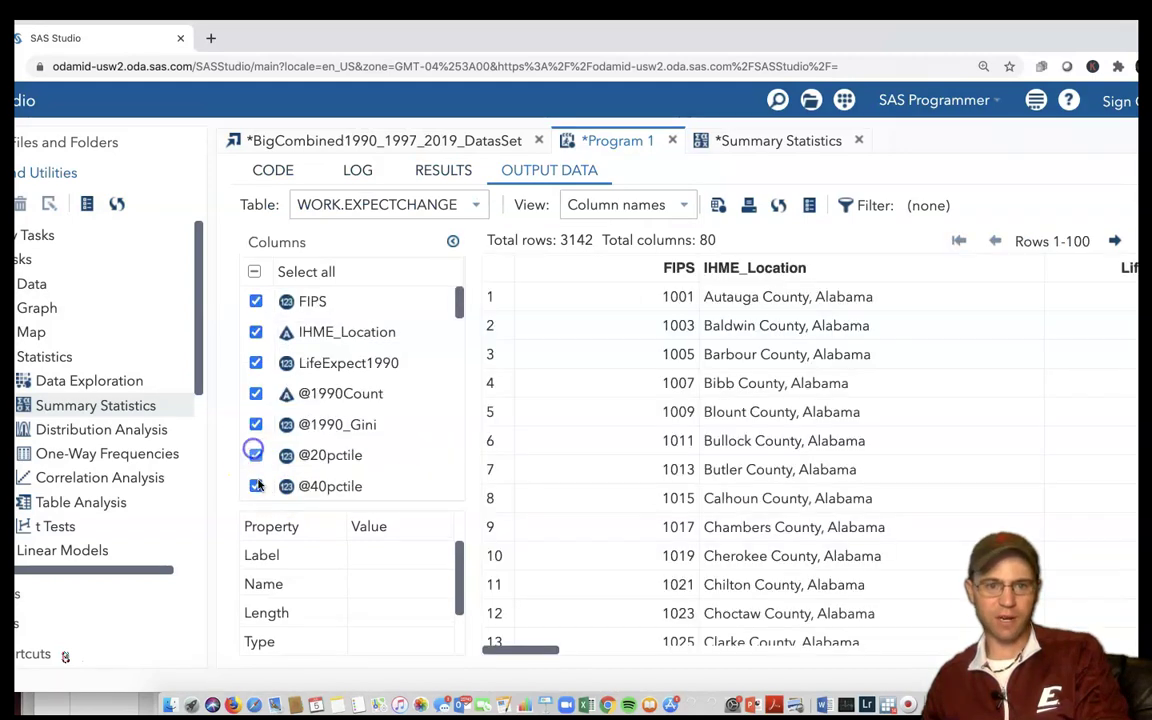
scroll(257, 470, "down", 15)
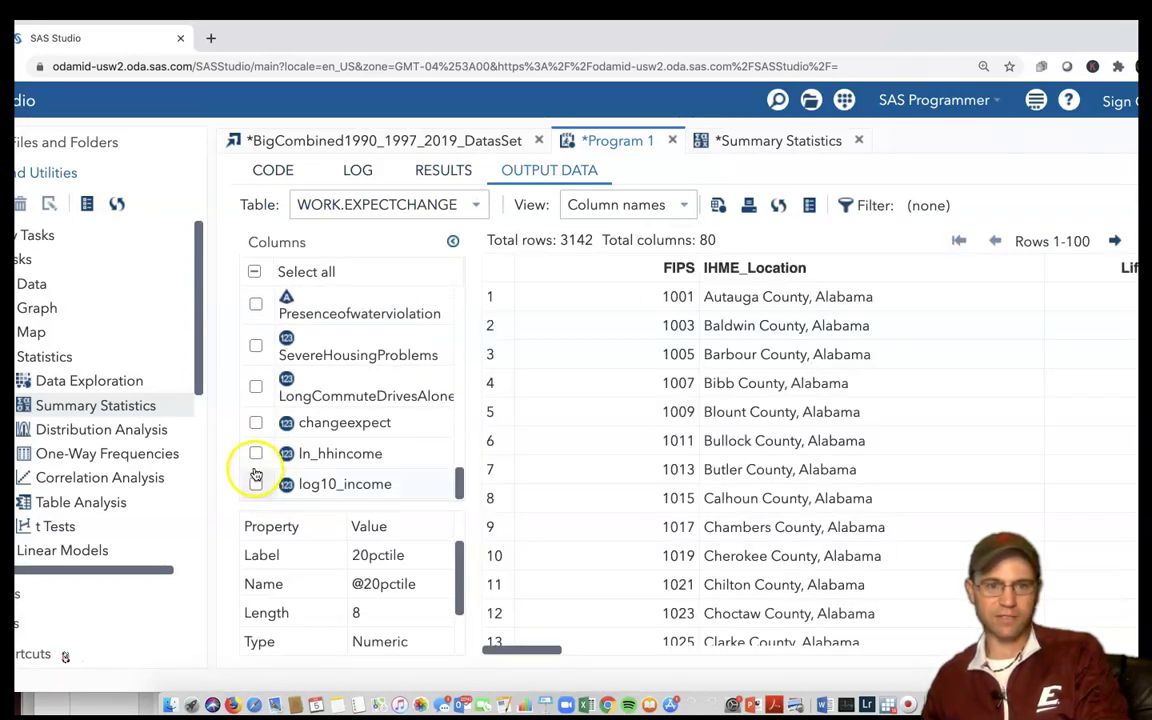
left_click(257, 455)
left_click(255, 485)
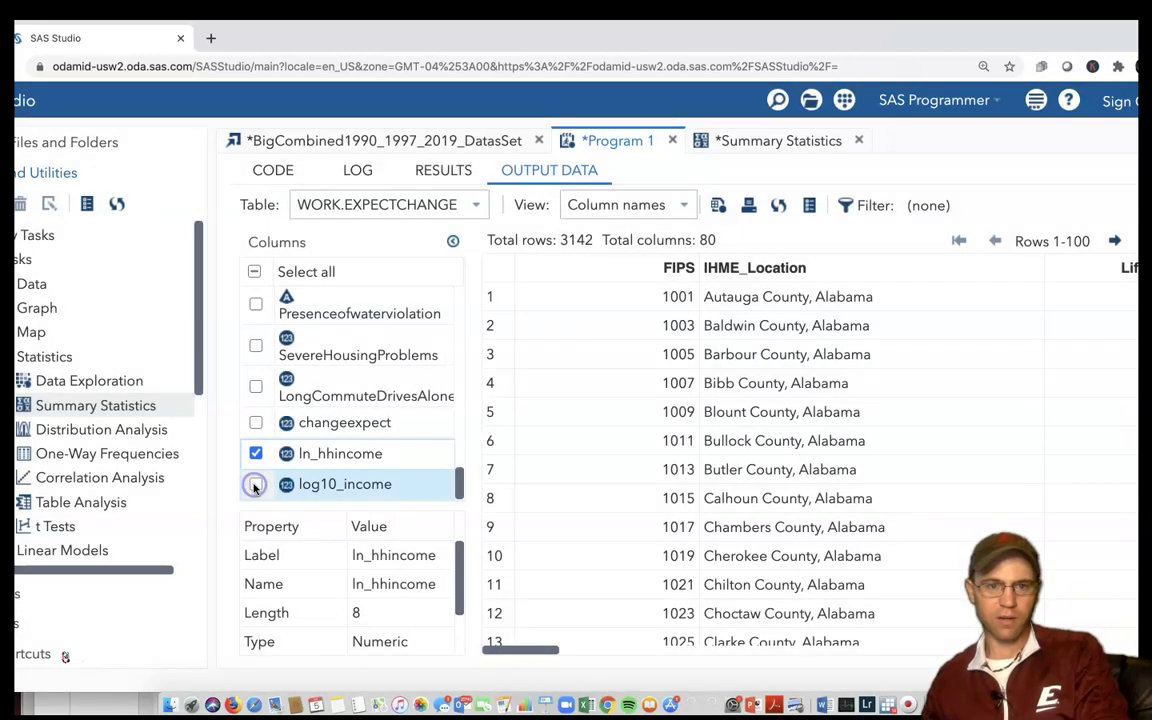
left_click(309, 461)
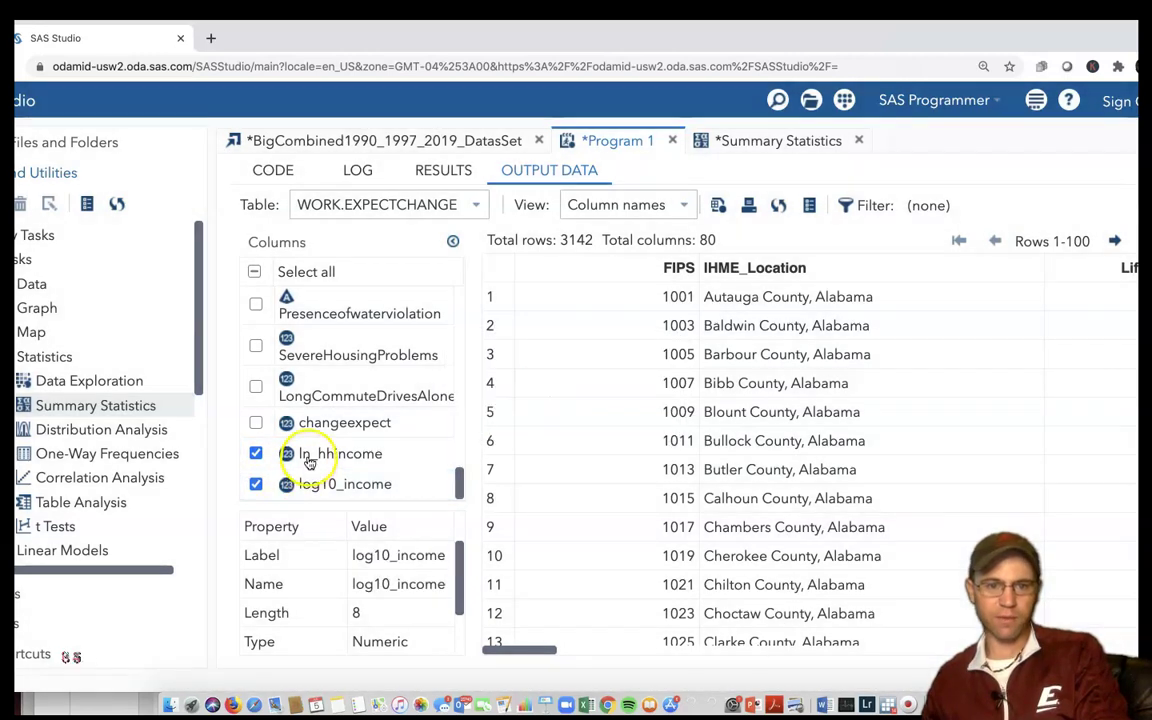
left_click_drag(515, 649, 1071, 623)
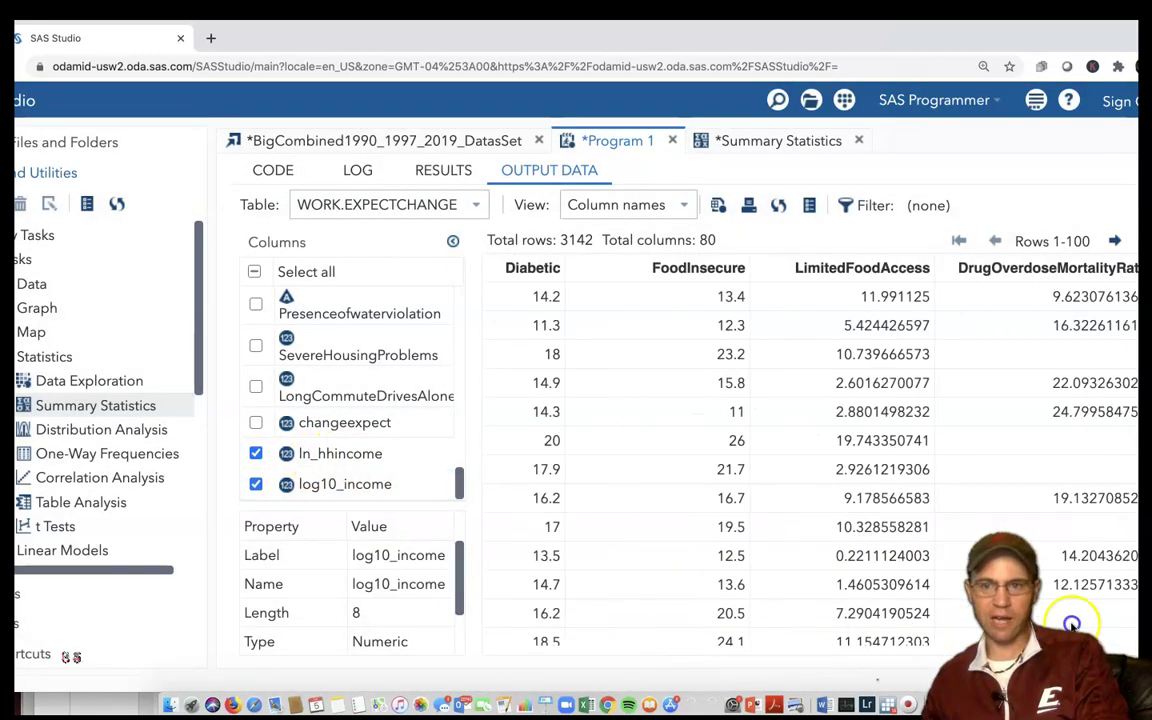
left_click_drag(676, 33, 515, 27)
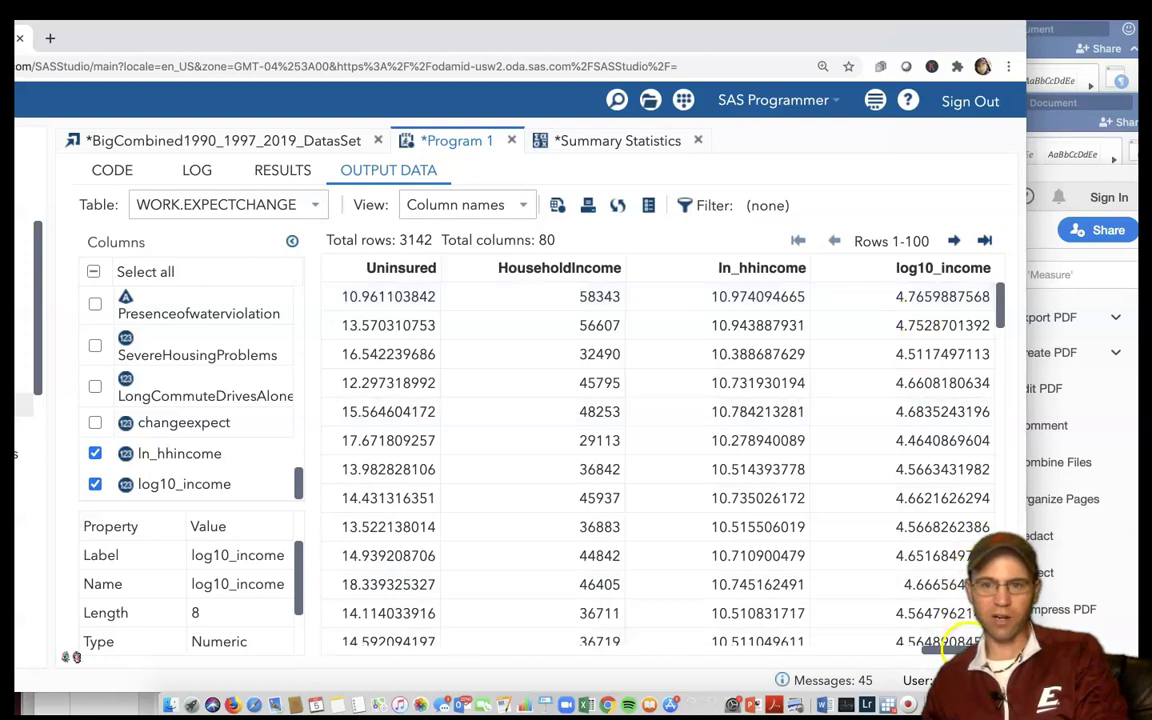
left_click_drag(955, 650, 281, 610)
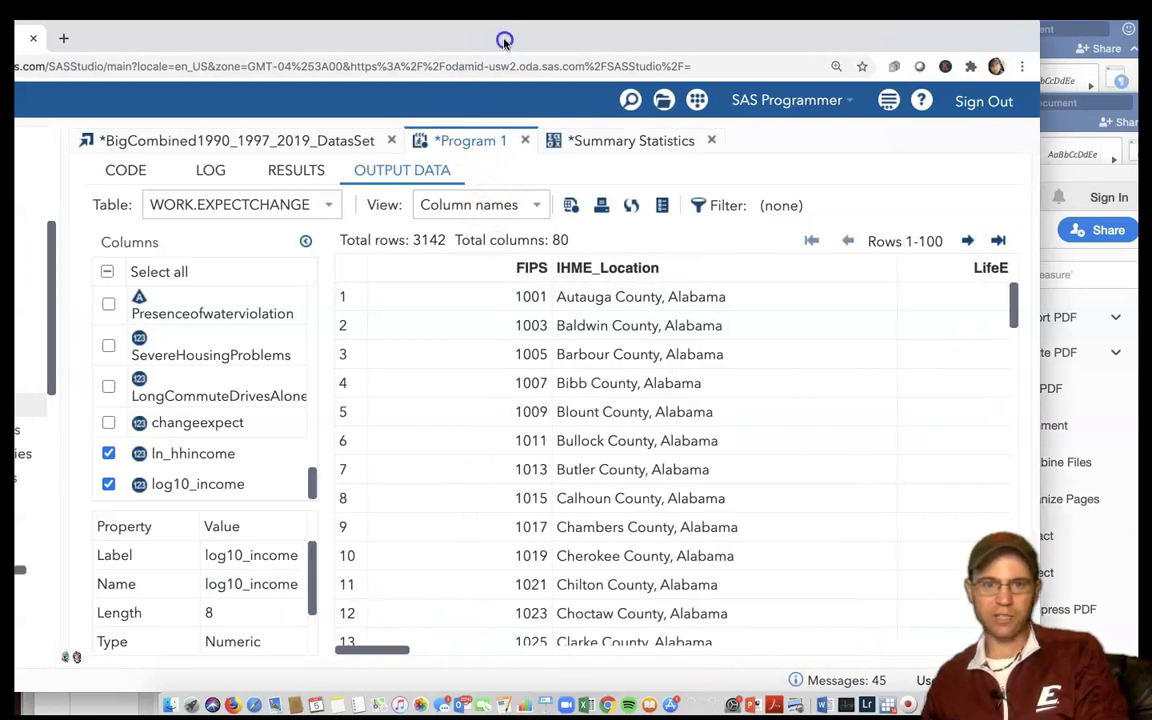
Expand Tasks > Graph and open a new Histogram task
left_click_drag(504, 36, 725, 36)
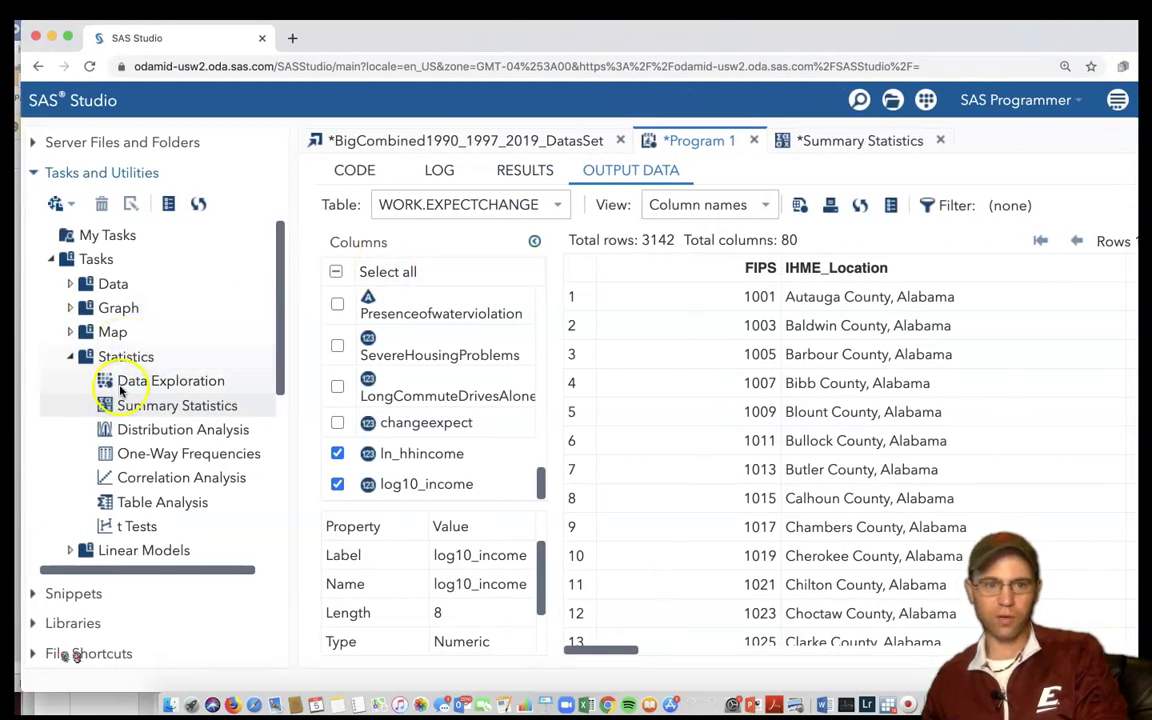
left_click(68, 360)
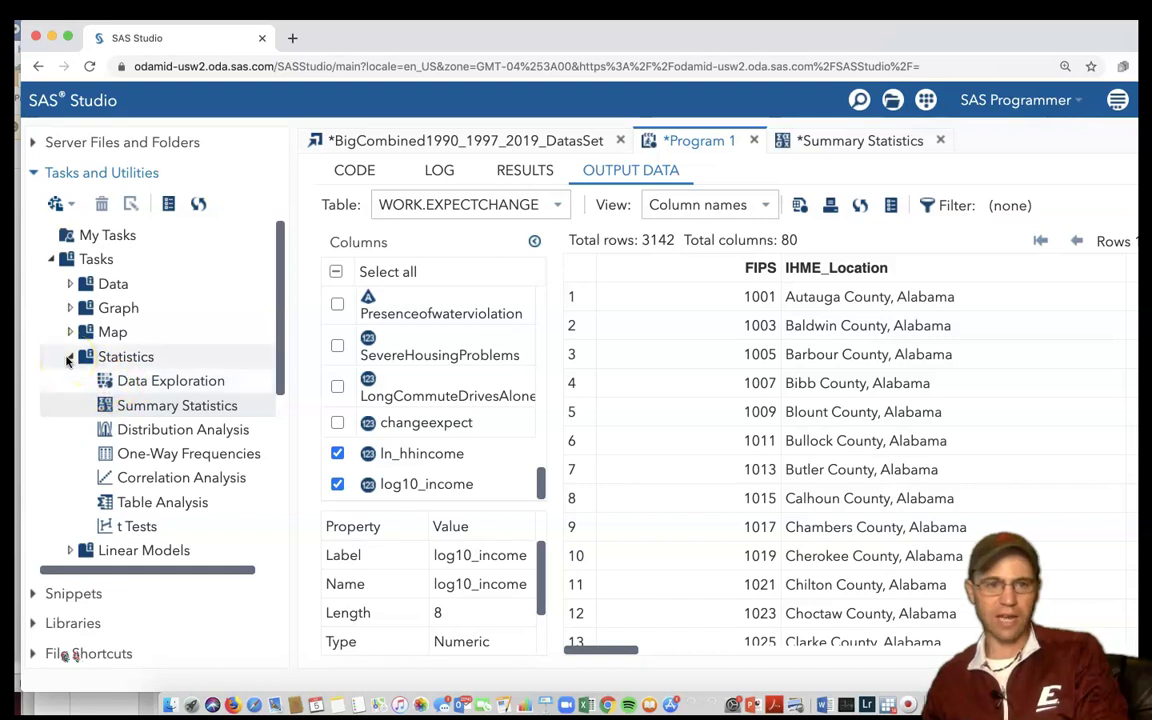
left_click(70, 307)
left_click(178, 357)
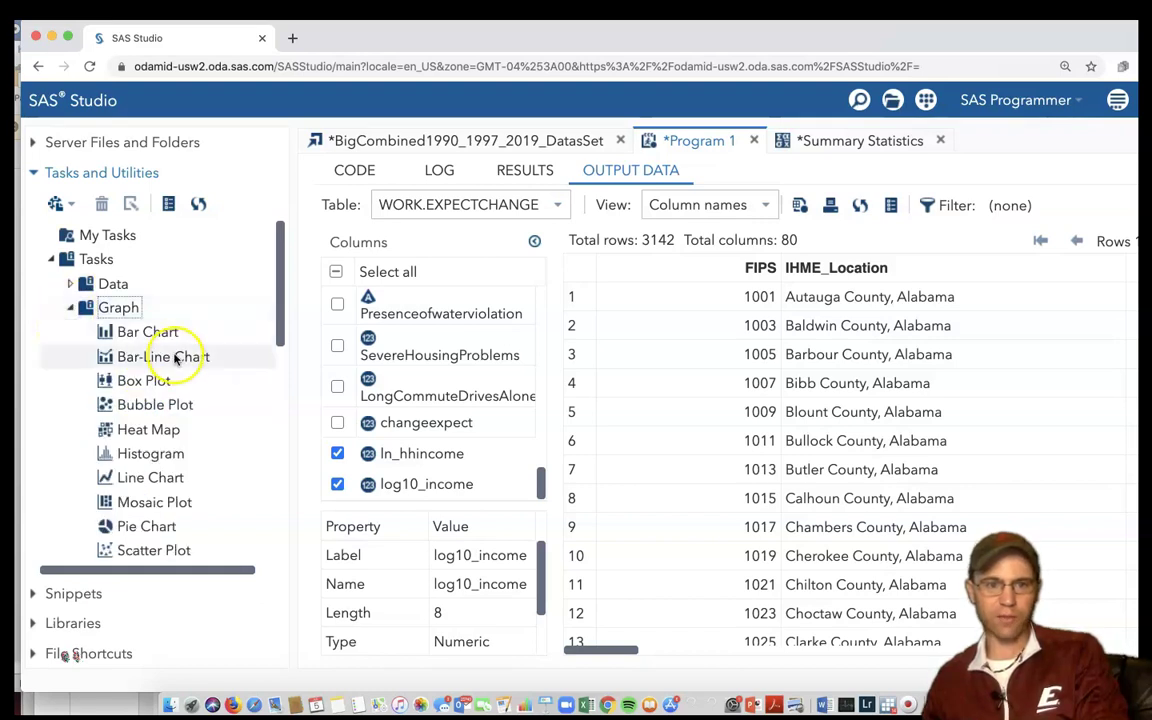
left_click(148, 451)
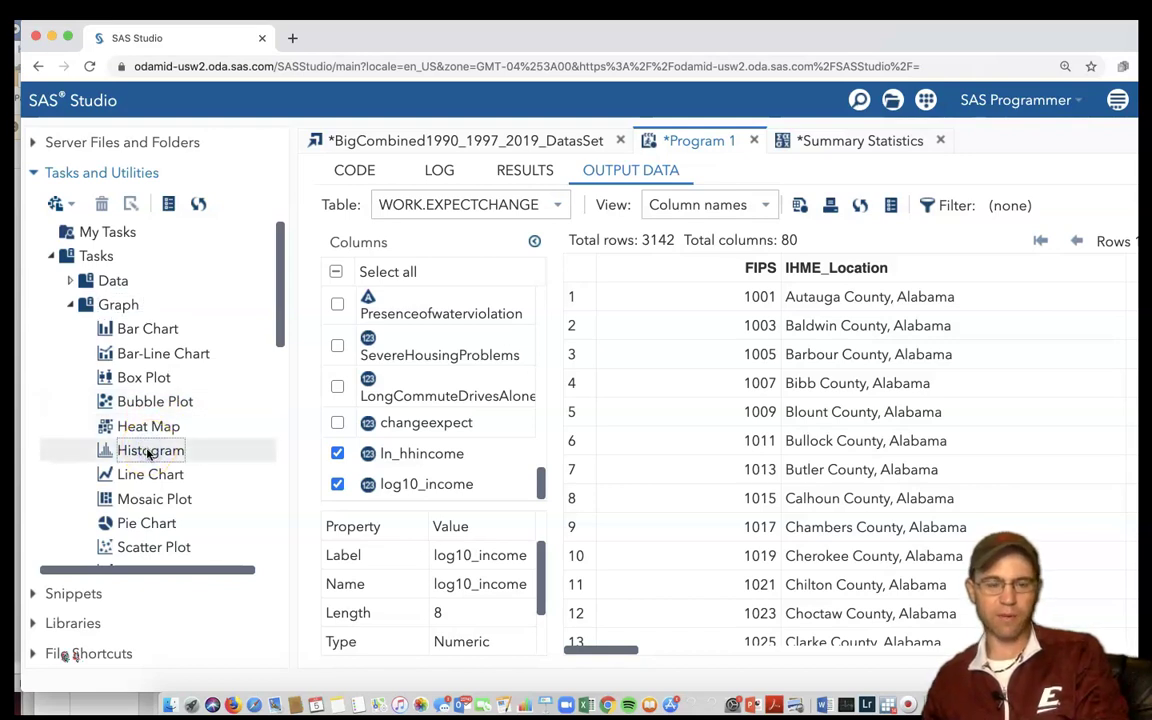
double_click(115, 455)
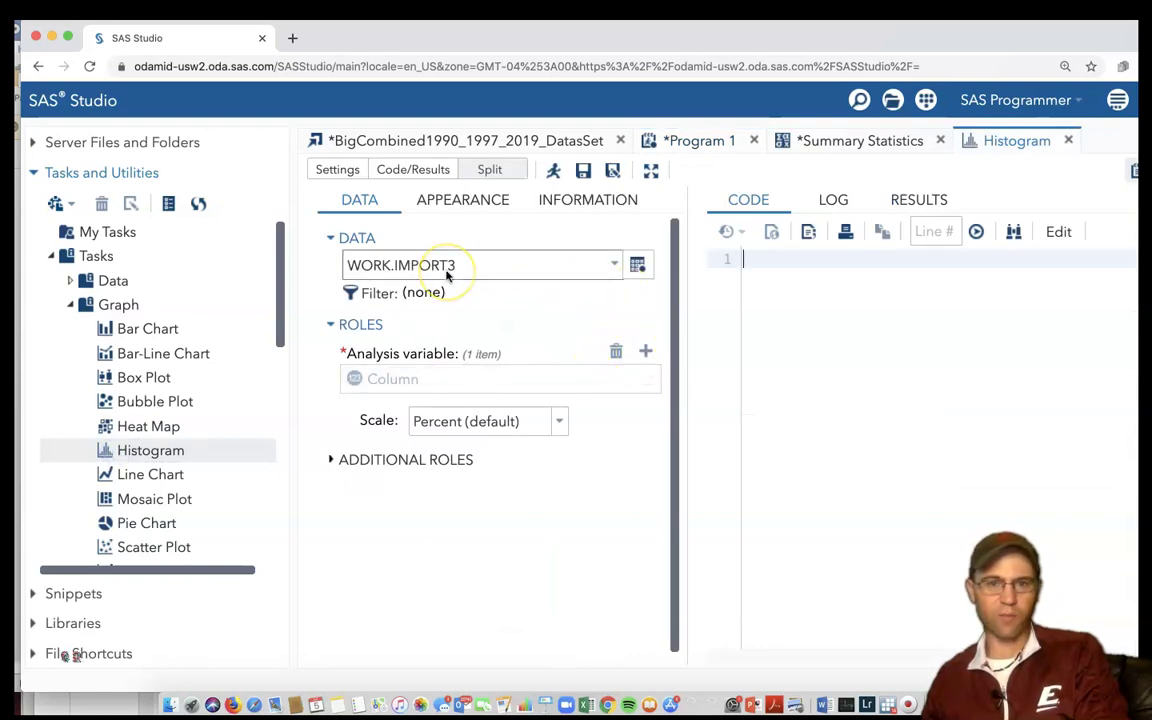
Pick WORK.EXPECTCHANGE as the input table and log10_income as the analysis variable
left_click(615, 266)
left_click(615, 266)
left_click(637, 266)
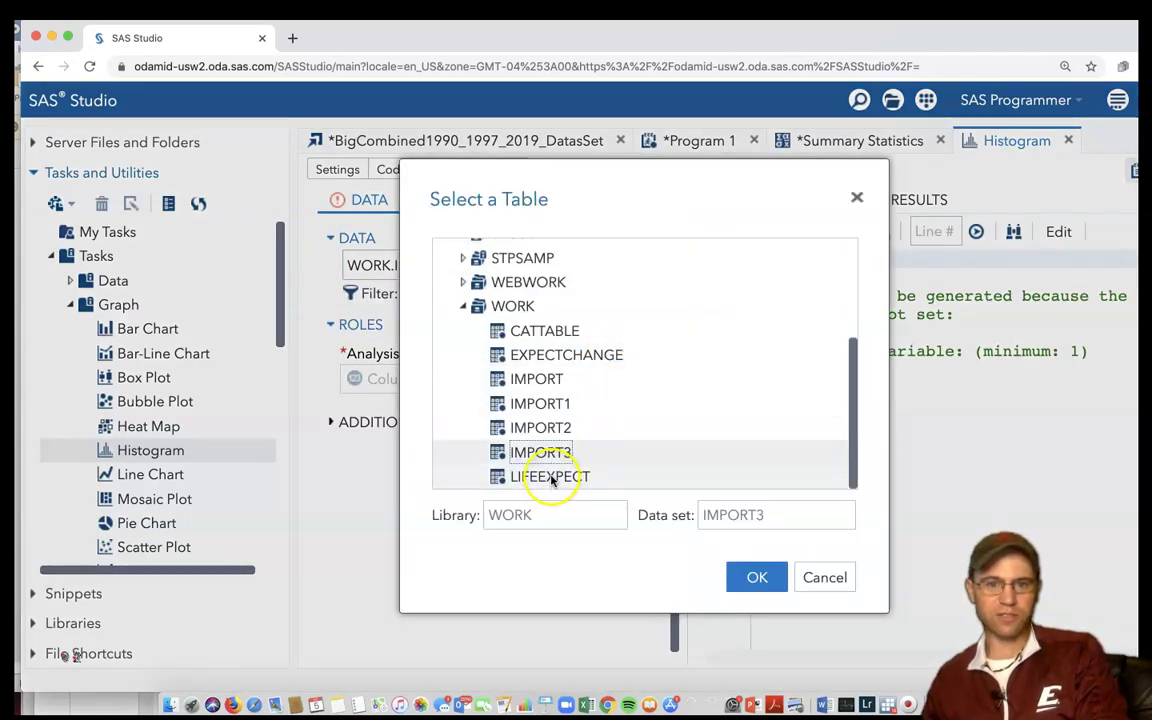
left_click(565, 356)
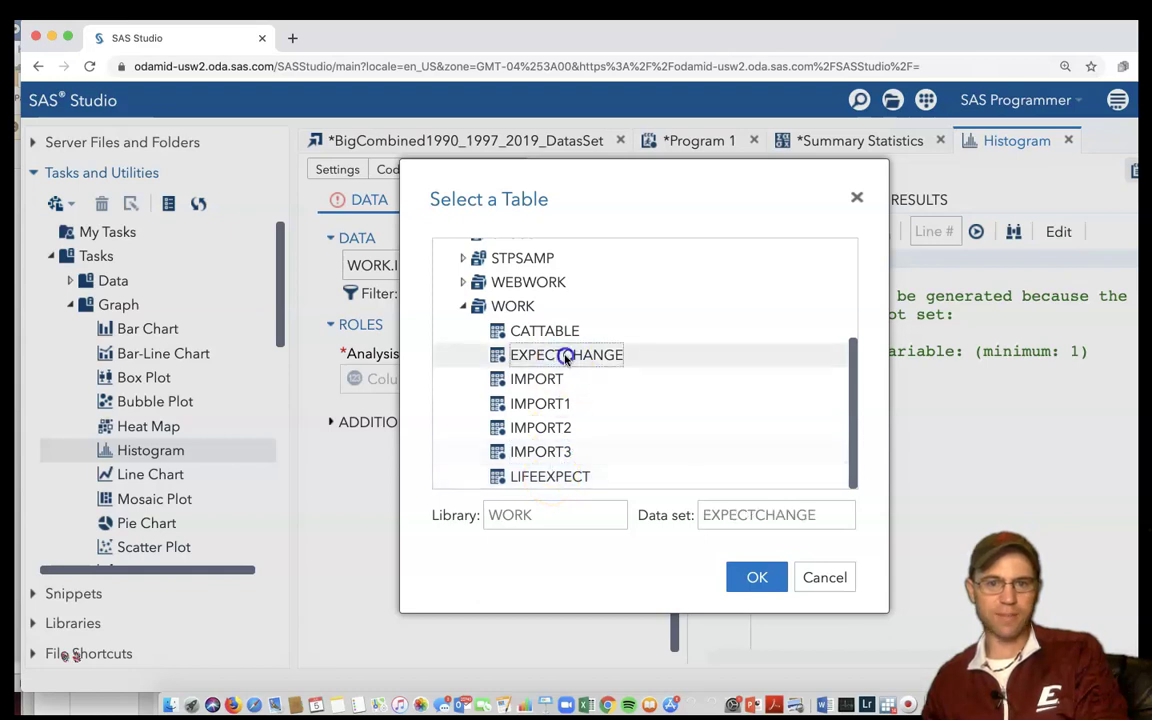
left_click(757, 577)
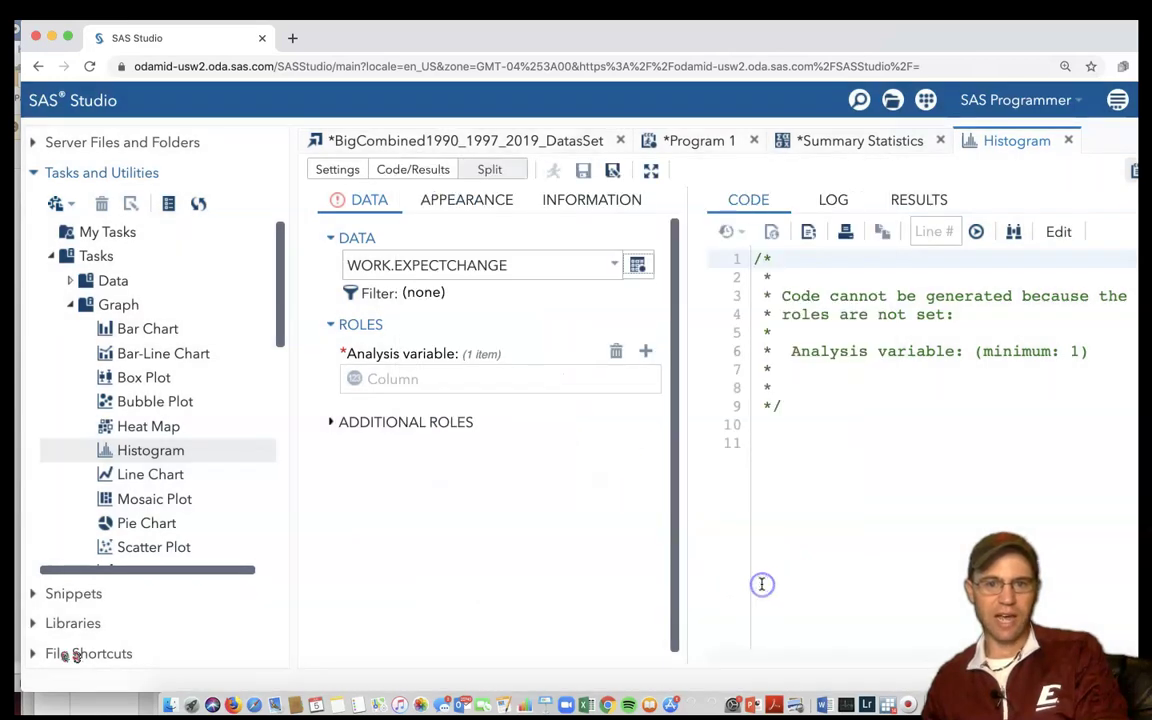
left_click(645, 351)
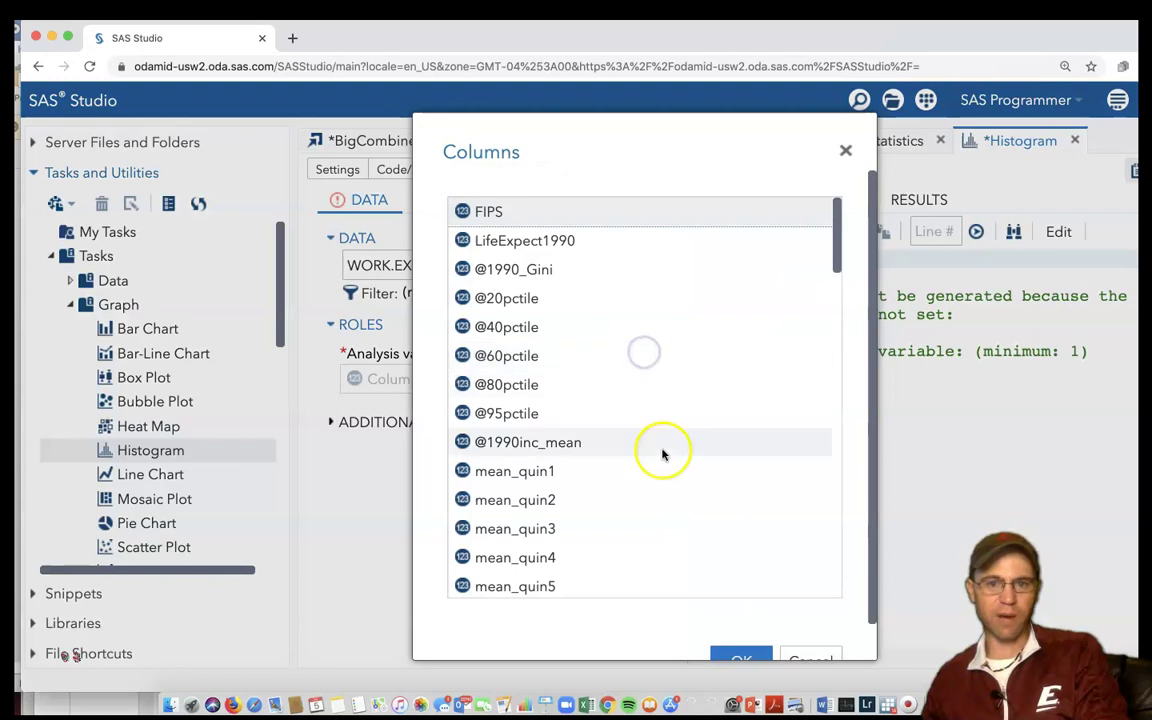
scroll(605, 555, "down", 5)
scroll(605, 560, "down", 10)
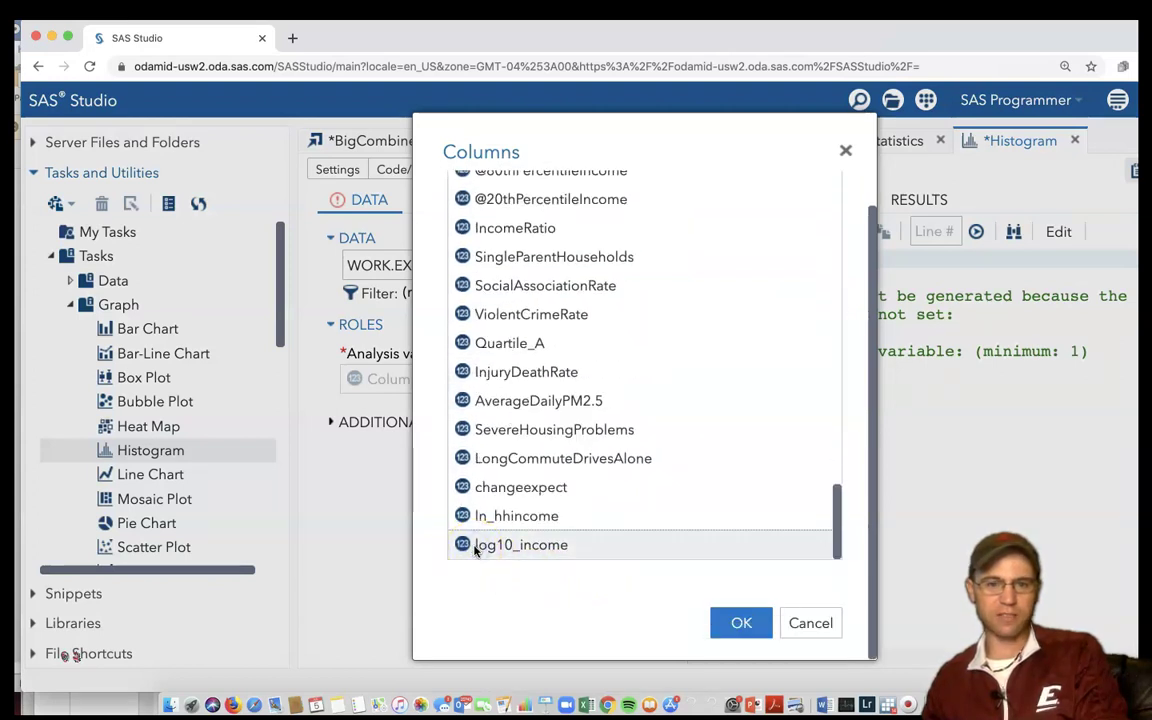
double_click(500, 545)
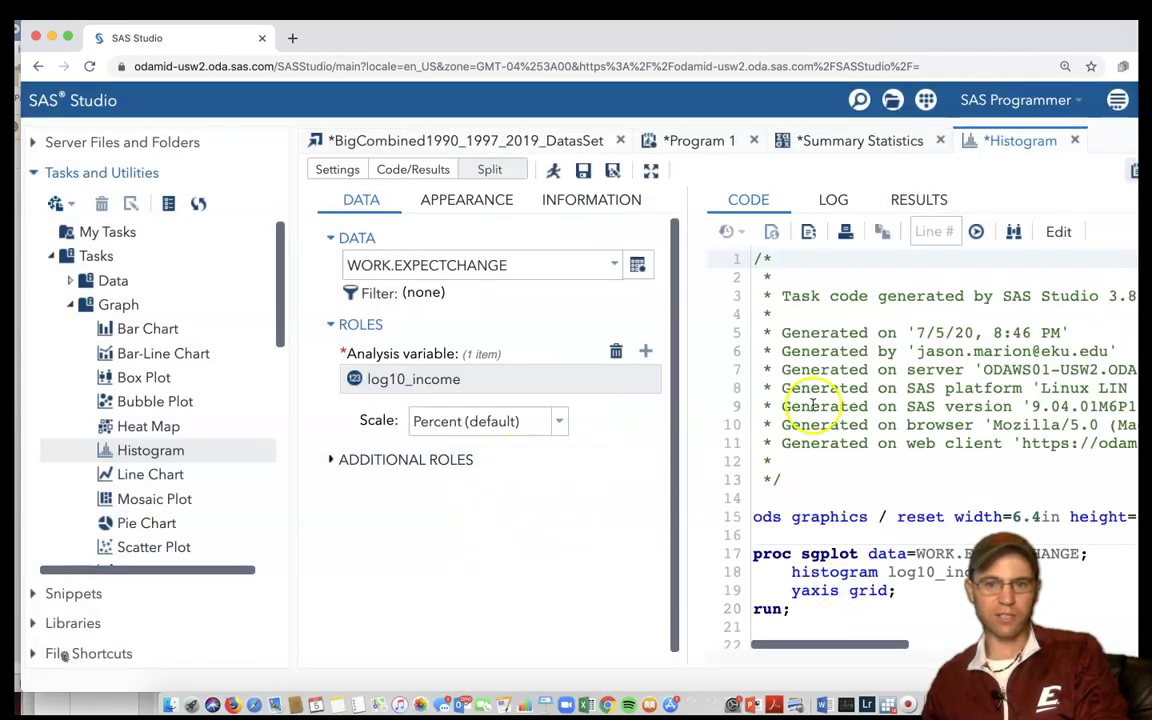
Select the proc sgplot code and run the log10_income histogram
left_click_drag(681, 31, 484, 31)
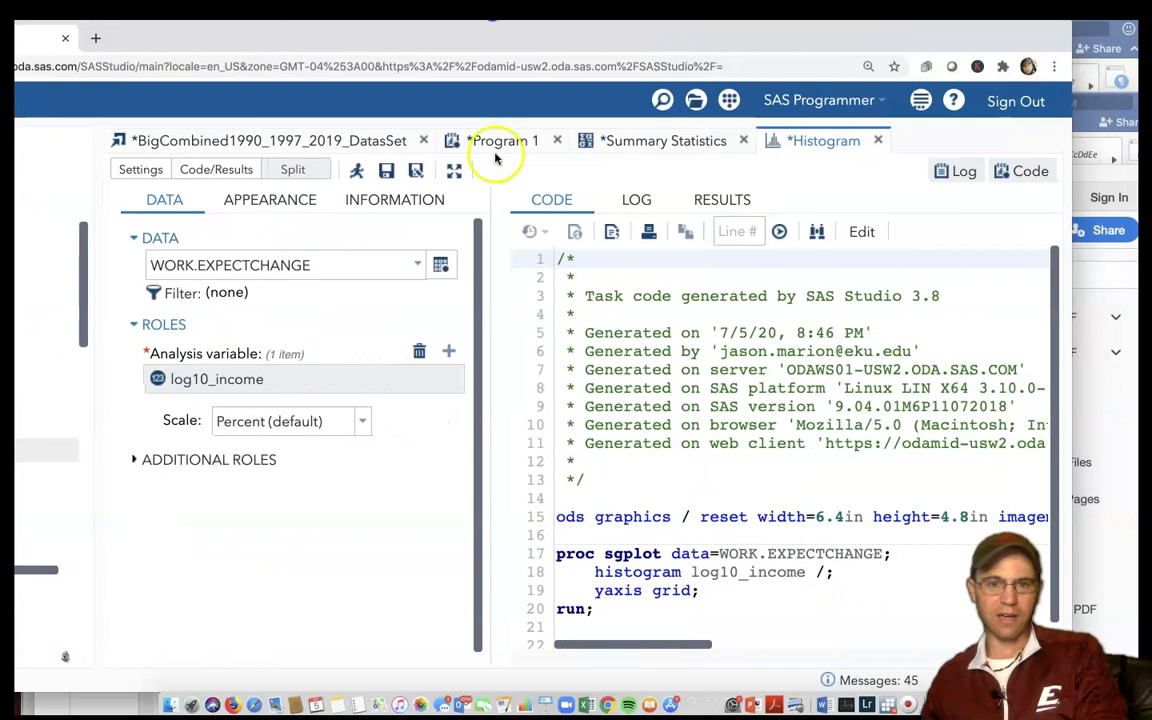
left_click_drag(638, 612, 538, 551)
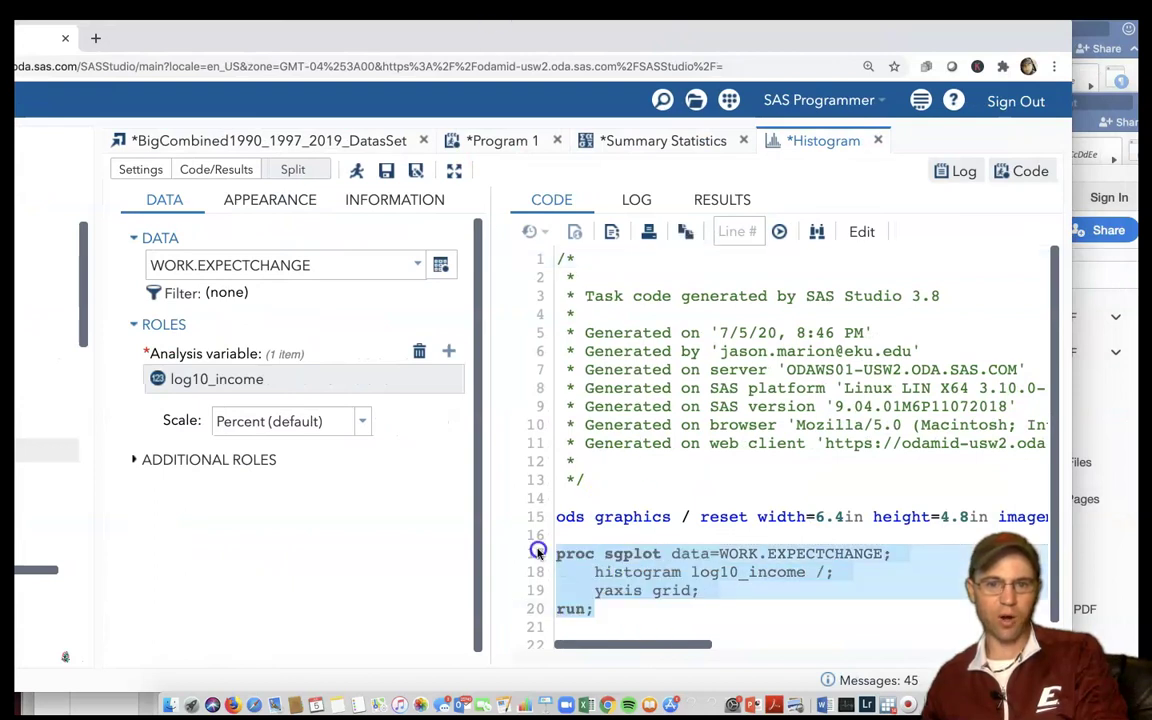
left_click(358, 171)
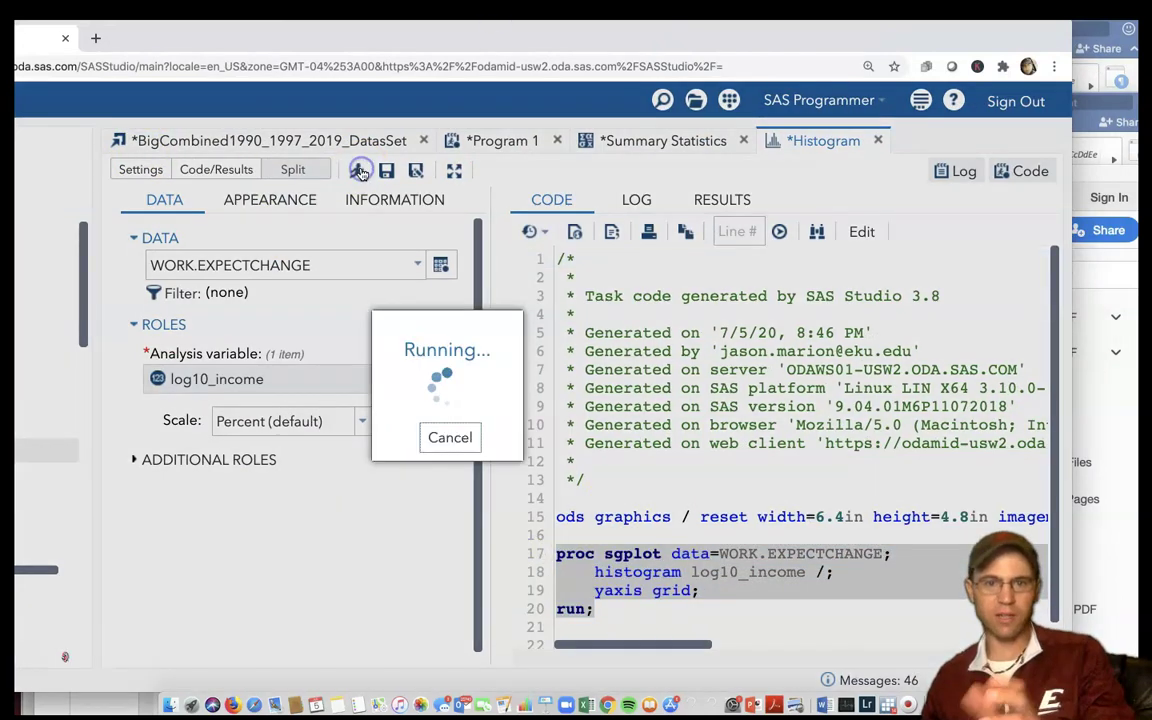
Open the histogram results in a separate Results: Histogram browser tab
double_click(503, 33)
left_click_drag(633, 58, 417, 58)
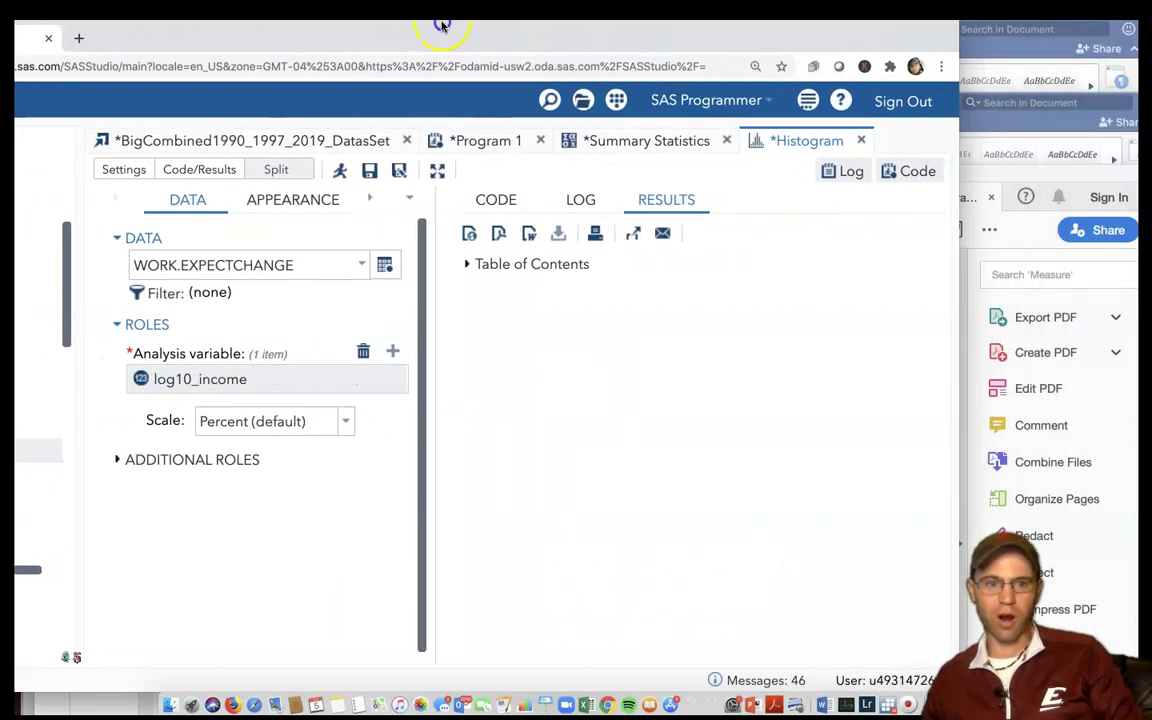
left_click_drag(957, 560, 1046, 560)
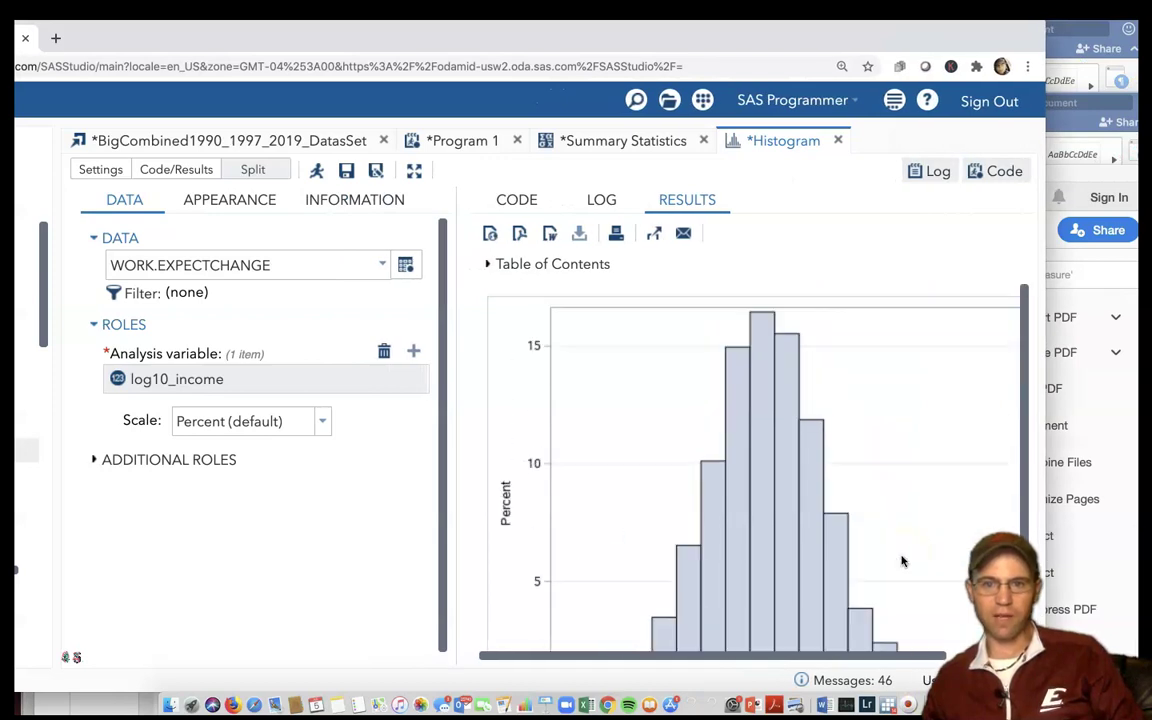
scroll(902, 558, "down", 3)
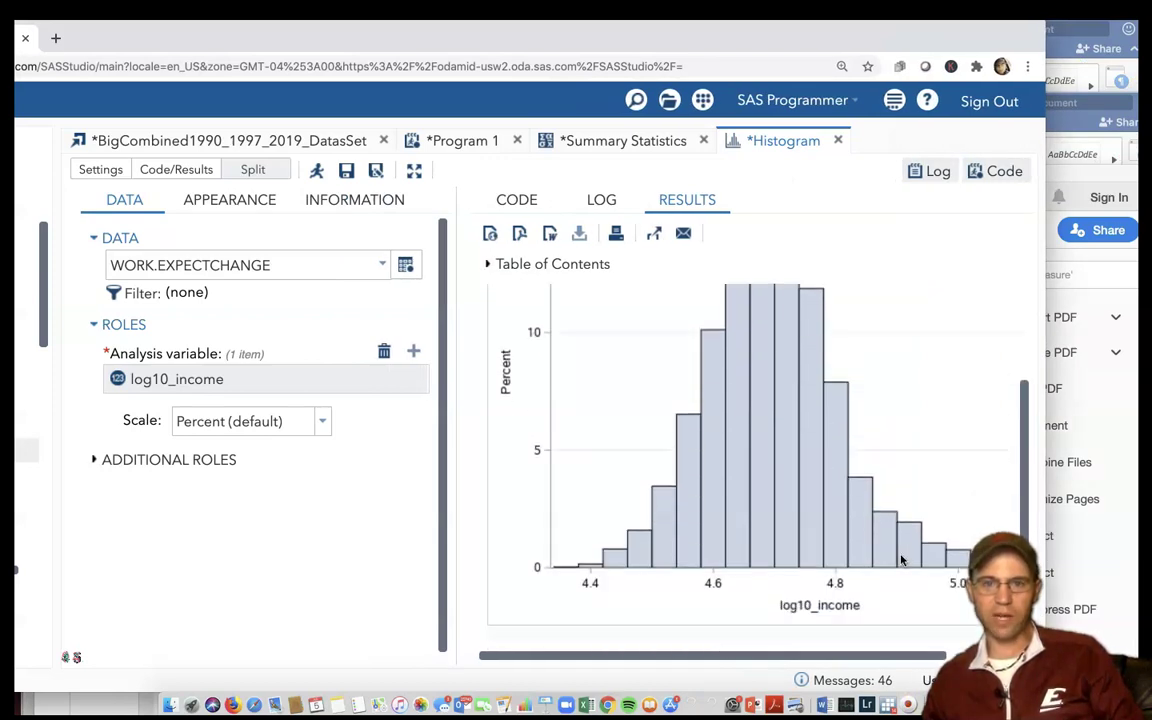
scroll(810, 505, "up", 3)
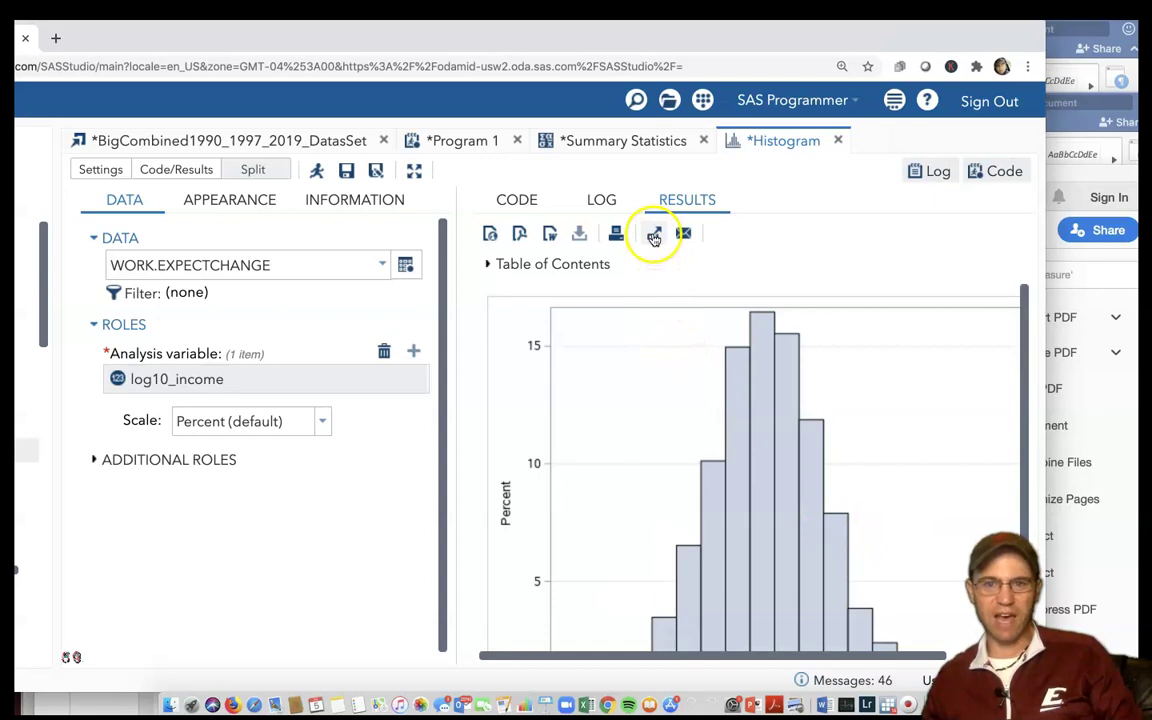
left_click(654, 236)
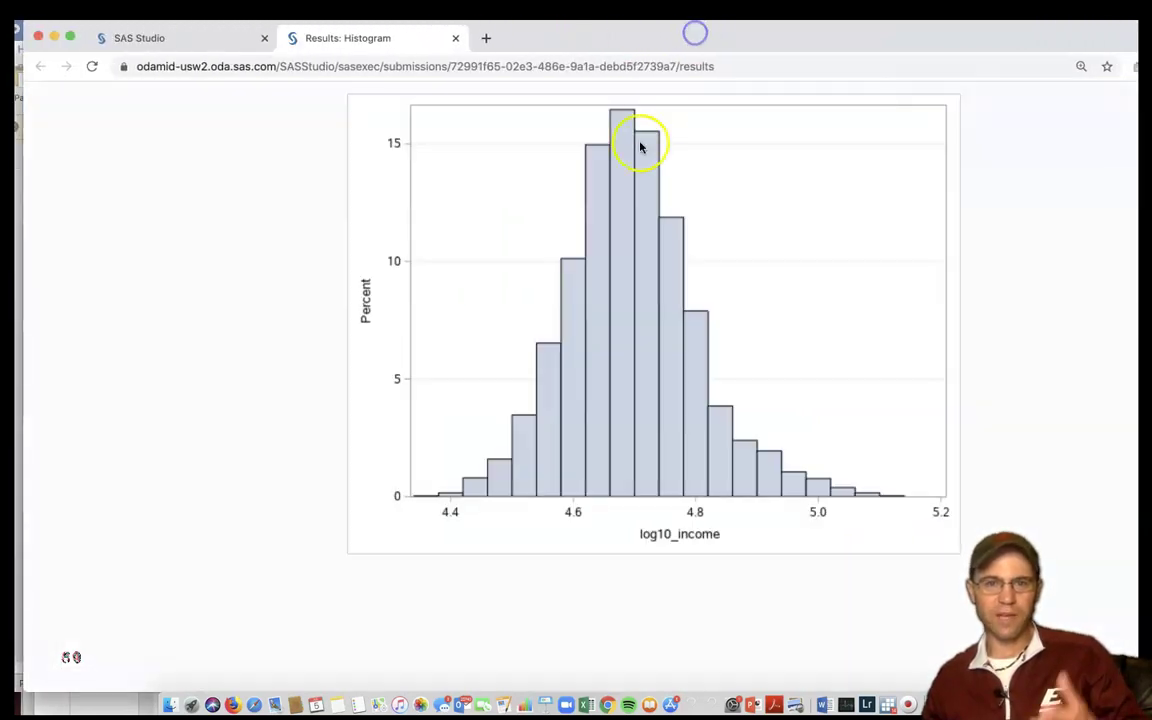
right_click(533, 234)
left_click(573, 274)
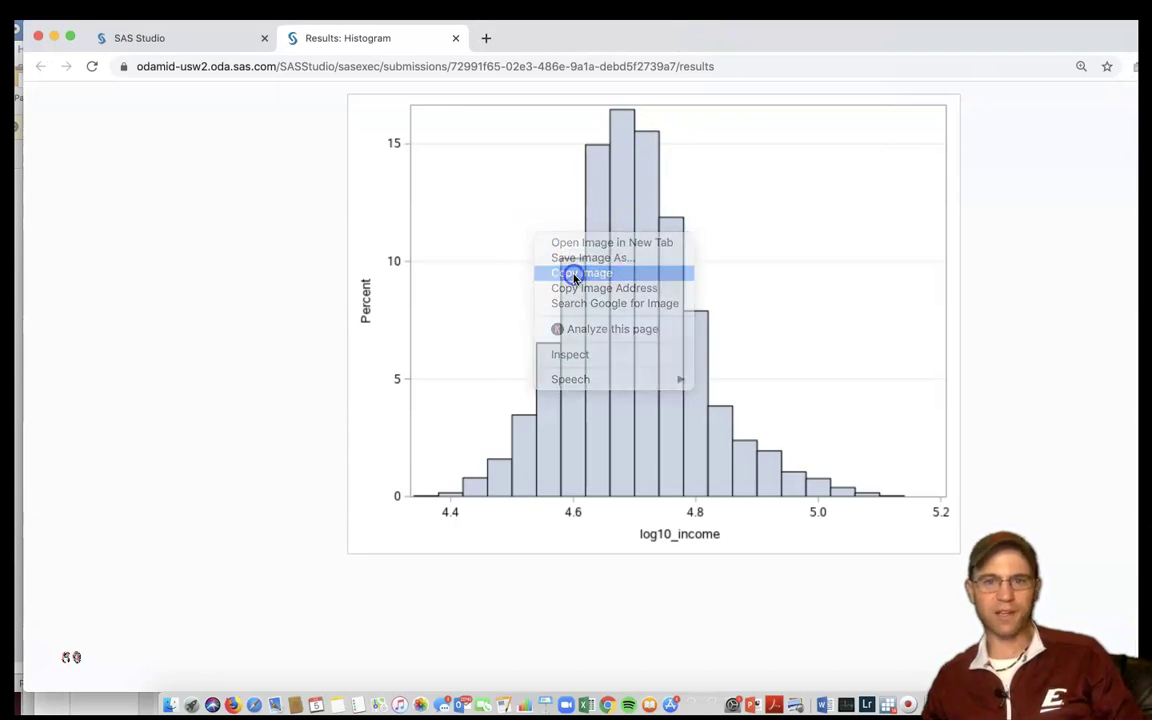
right_click(550, 244)
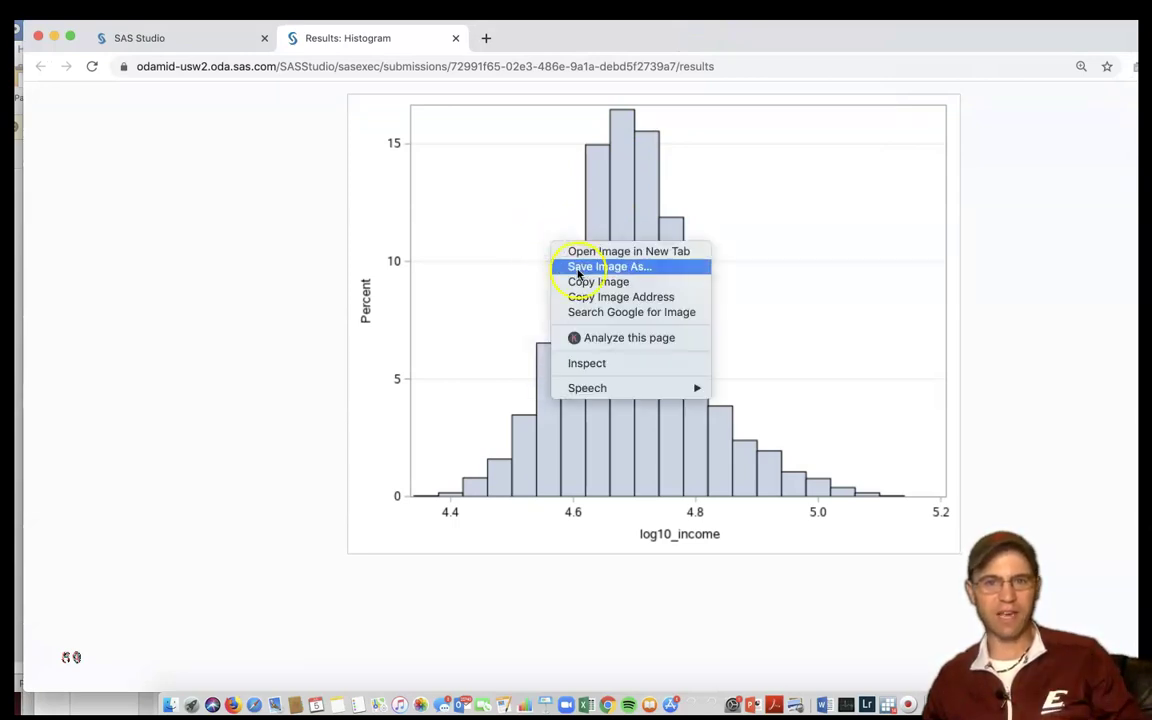
left_click(574, 281)
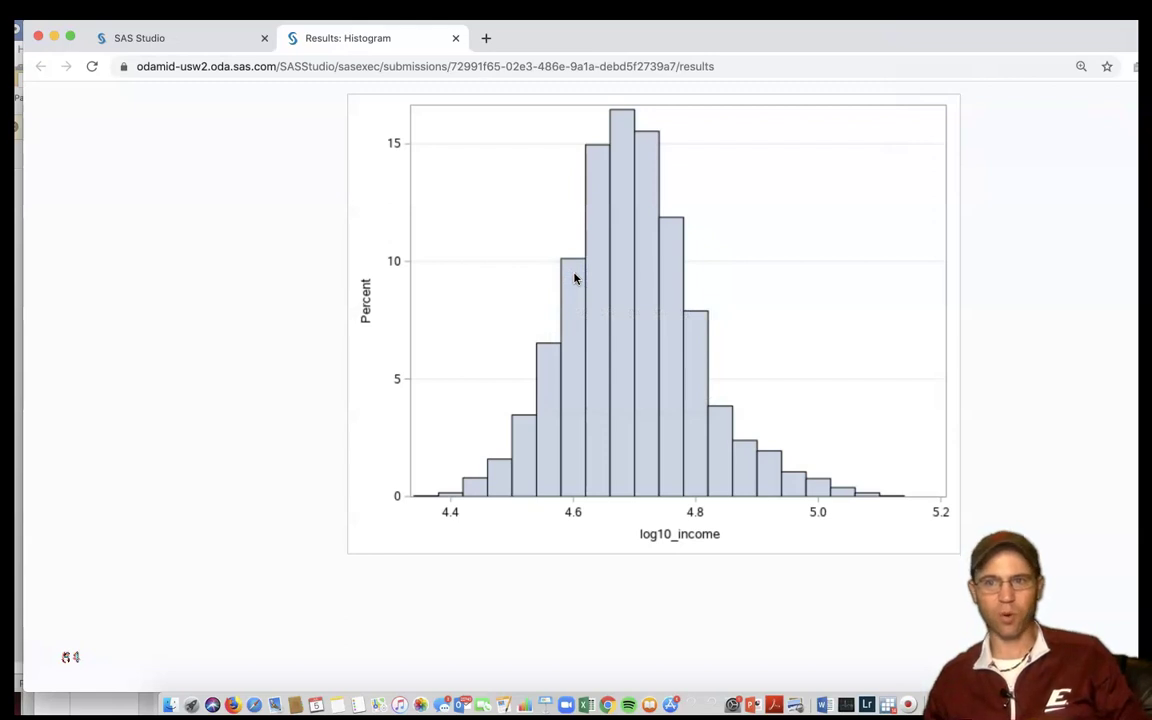
left_click(529, 180)
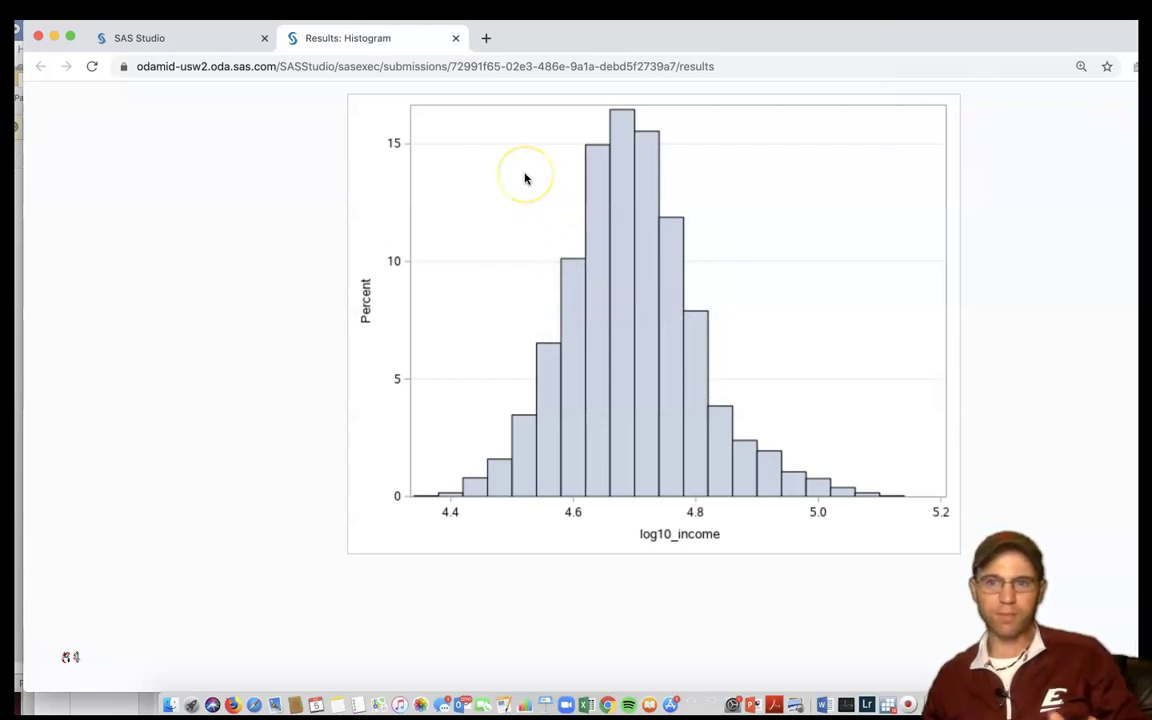